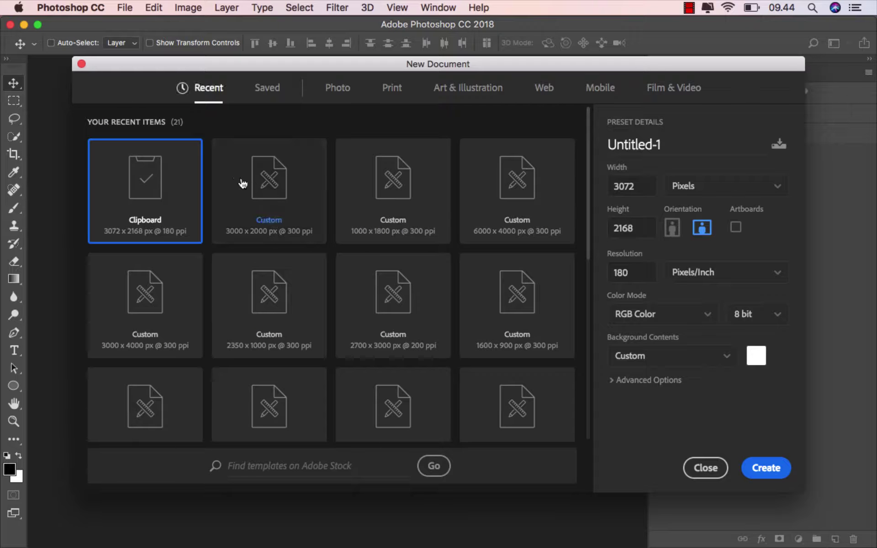
# Create a new document from the recent 3000 x 2000 px preset at 300 ppi in landscape orientation.
pyautogui.click(272, 198)
pyautogui.click(641, 188)
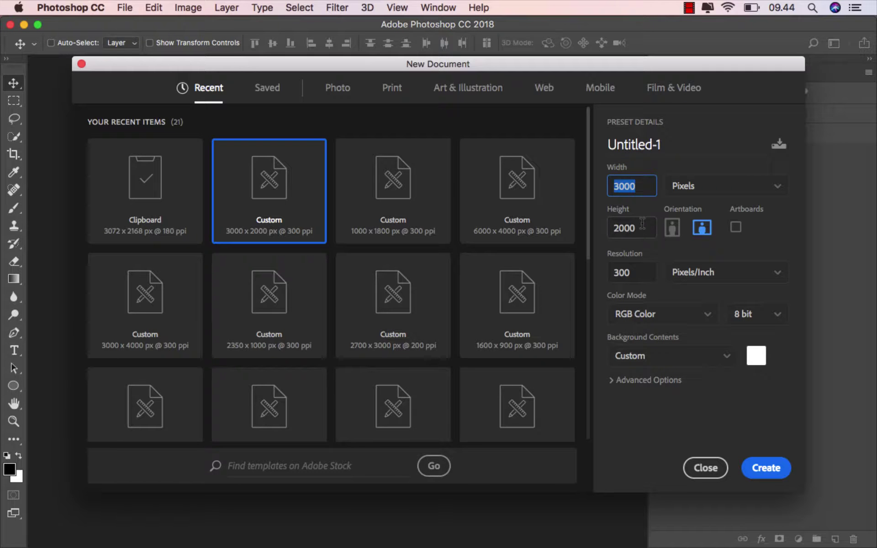
pyautogui.click(642, 226)
pyautogui.click(637, 271)
pyautogui.click(699, 233)
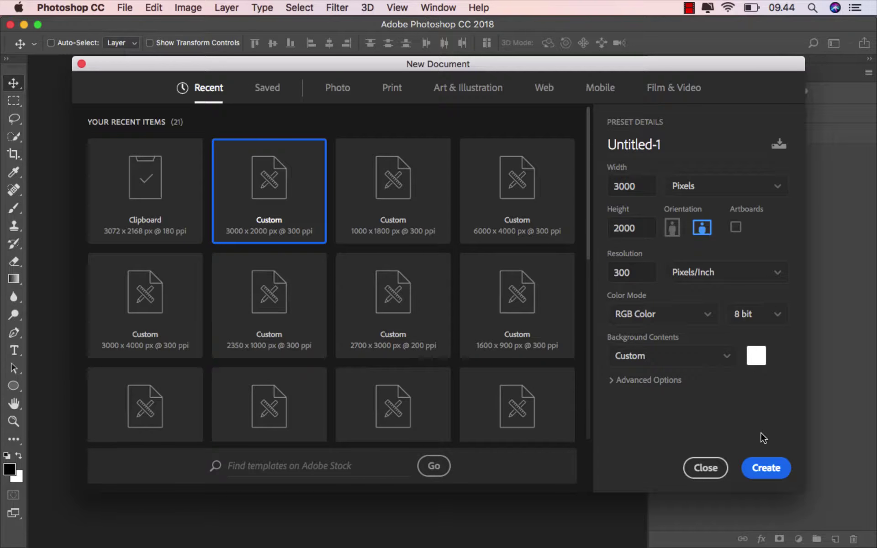
pyautogui.click(758, 467)
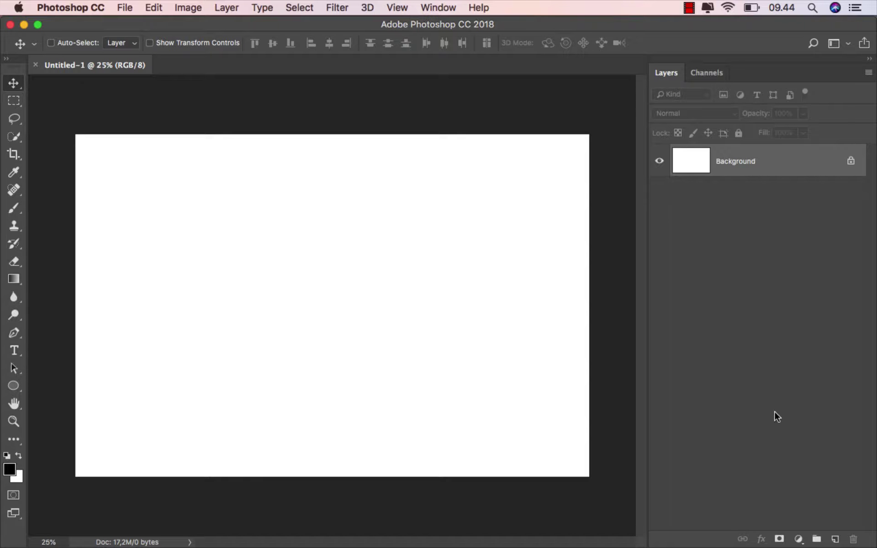
# Add a Solid Color fill layer in light orange, ffc37c, above the background.
pyautogui.click(795, 535)
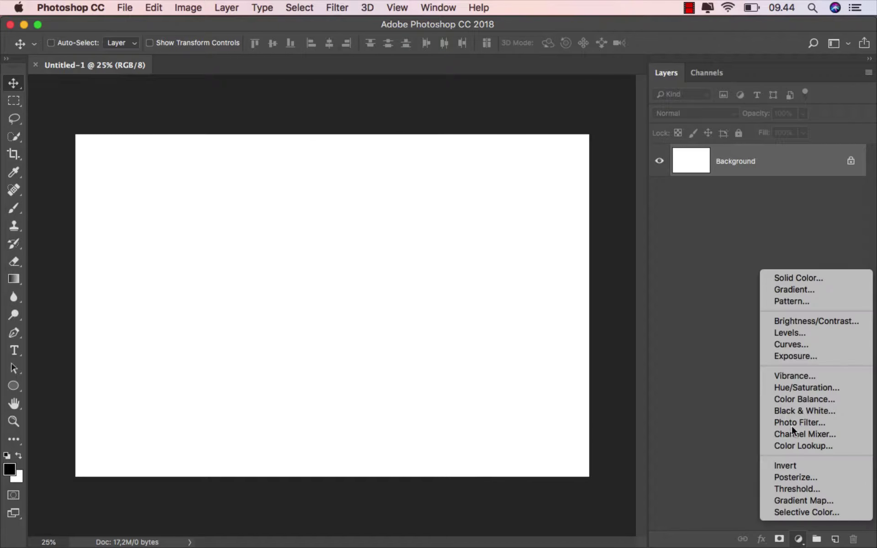
pyautogui.click(798, 276)
pyautogui.click(516, 201)
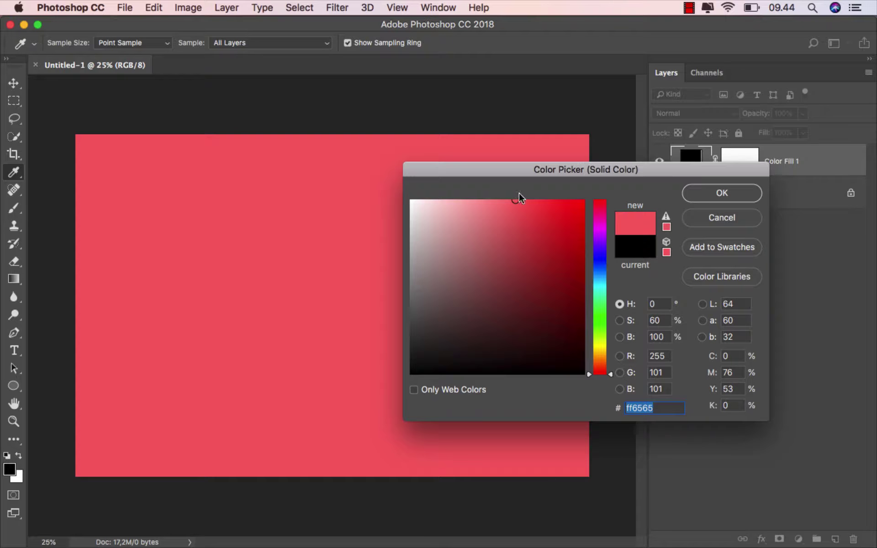
pyautogui.moveTo(599, 352); pyautogui.dragTo(601, 357)
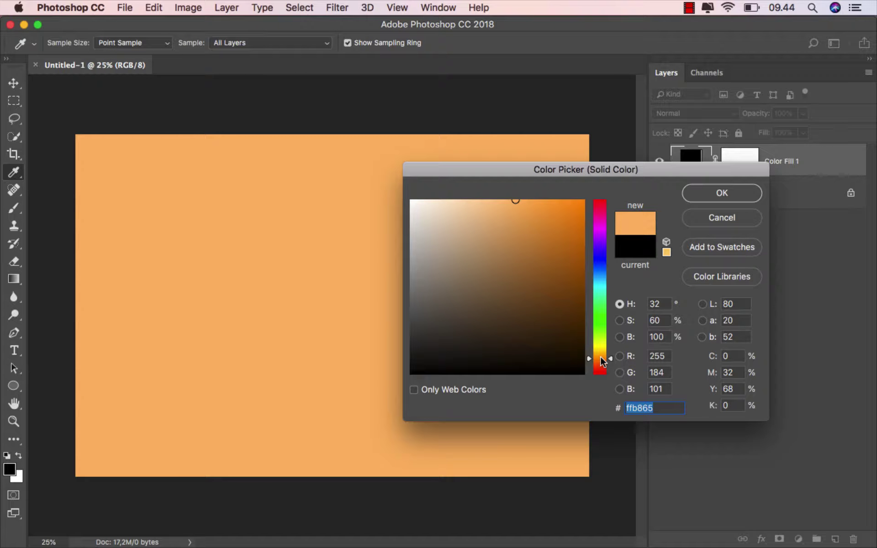
pyautogui.click(500, 197)
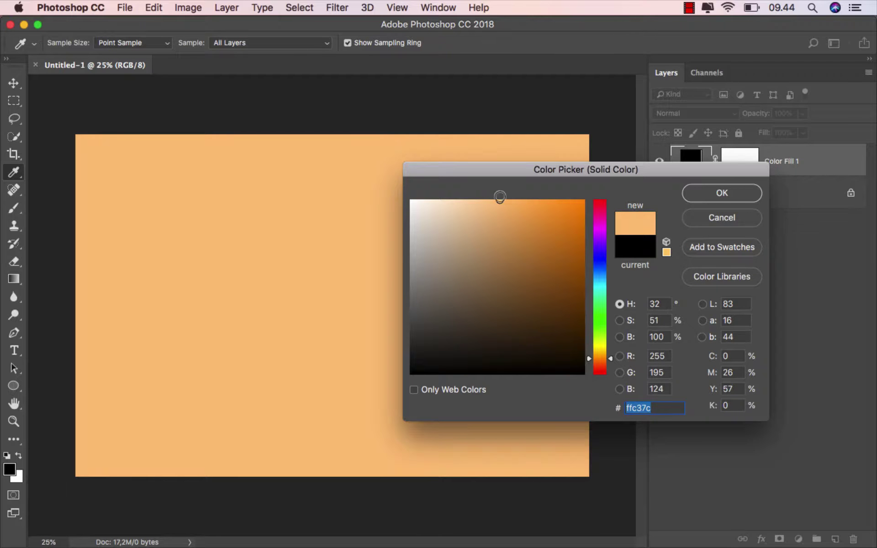
pyautogui.click(702, 191)
pyautogui.click(657, 164)
pyautogui.click(658, 164)
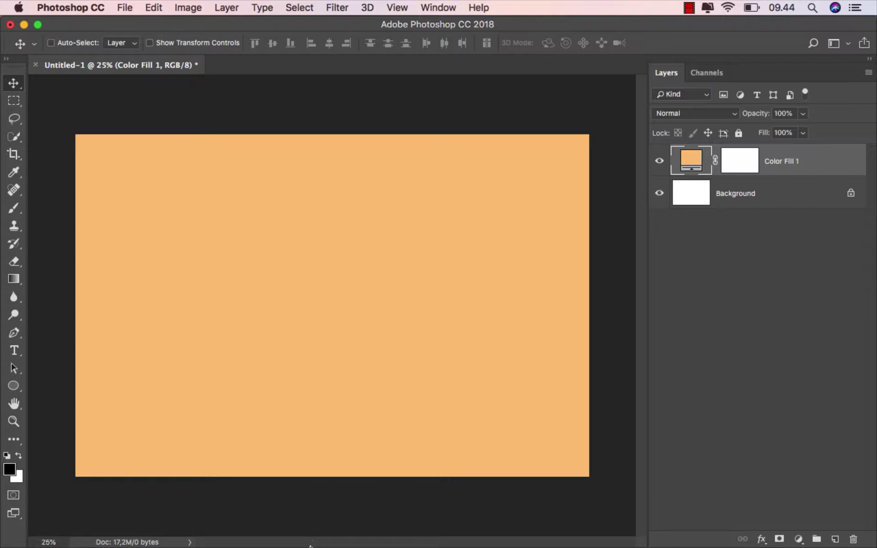
# Place the sunnydad cutout image from Finder into the document above the color fill.
pyautogui.click(332, 522)
pyautogui.moveTo(306, 103); pyautogui.dragTo(239, 272)
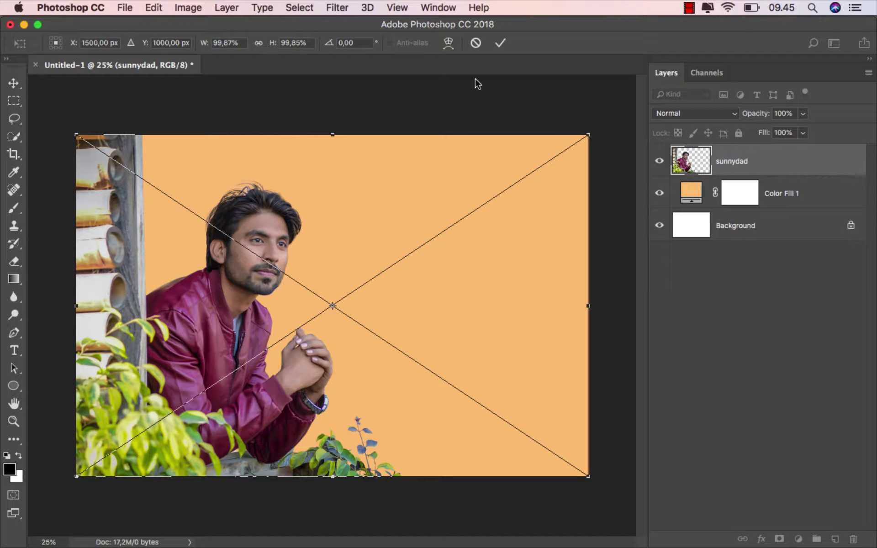
pyautogui.click(501, 43)
# Nudge the sunnydad layer slightly to the left on the canvas.
pyautogui.press('Left')
pyautogui.press('Left')
pyautogui.press('Left')
pyautogui.press('Left')
pyautogui.press('Left')
pyautogui.press('Left')
pyautogui.press('Left')
pyautogui.press('Left')
pyautogui.press('Left')
pyautogui.press('Left')
pyautogui.press('Left')
pyautogui.press('Left')
pyautogui.press('Left')
pyautogui.press('Left')
pyautogui.press('Left')
pyautogui.press('Left')
pyautogui.press('Left')
pyautogui.press('Left')
pyautogui.press('Left')
pyautogui.press('Left')
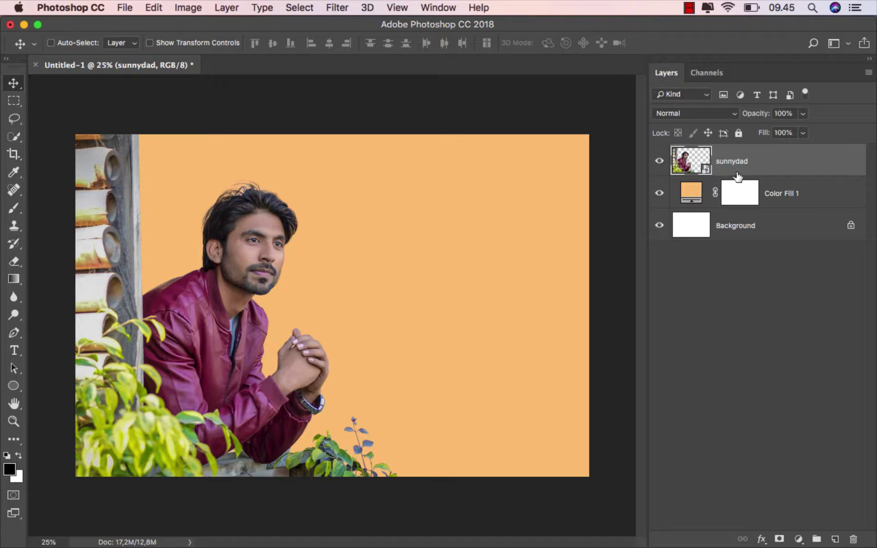
# Place the shanghai_7 city stock photo from Finder and move its layer directly below sunnydad.
pyautogui.moveTo(354, 546)
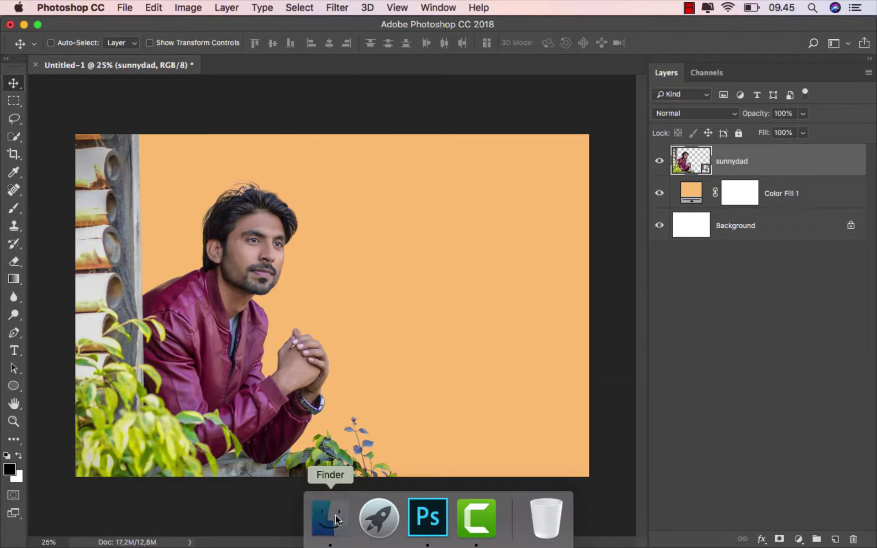
pyautogui.click(335, 515)
pyautogui.click(249, 106)
pyautogui.moveTo(250, 106); pyautogui.dragTo(324, 280)
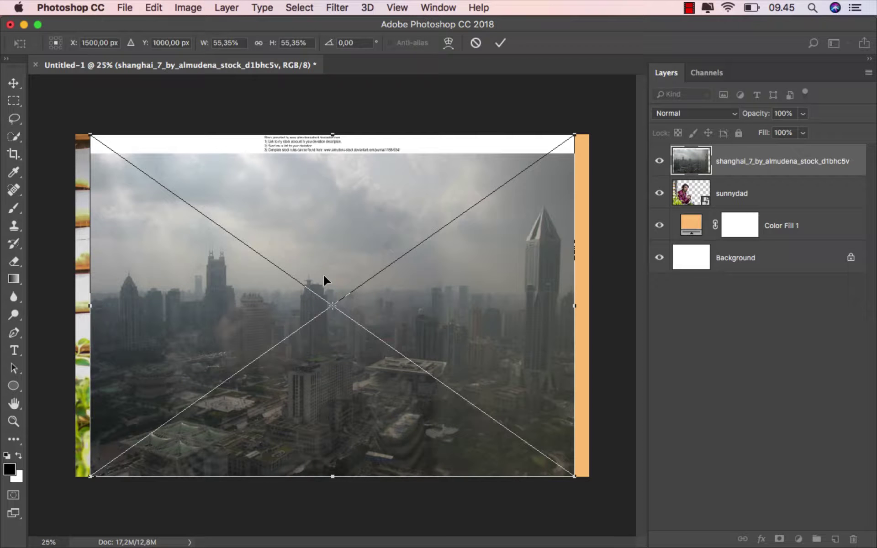
pyautogui.click(500, 43)
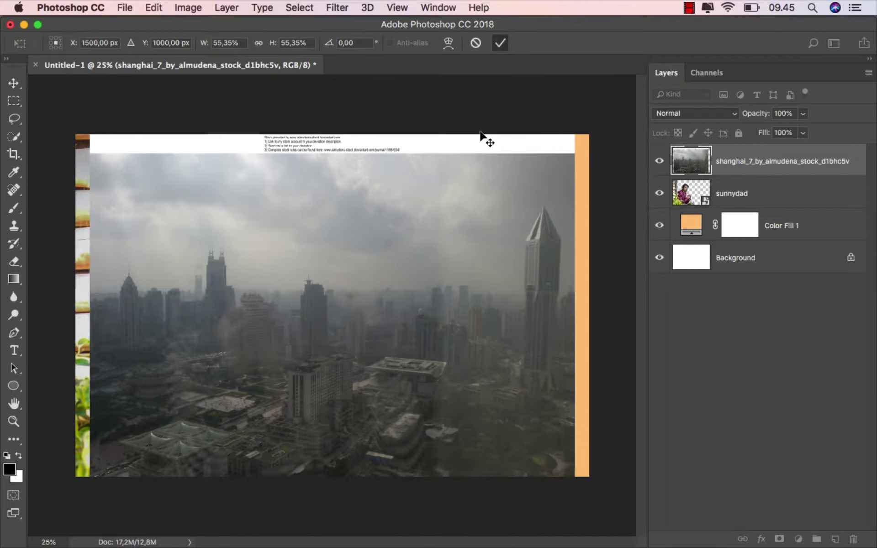
pyautogui.moveTo(751, 170); pyautogui.dragTo(746, 204)
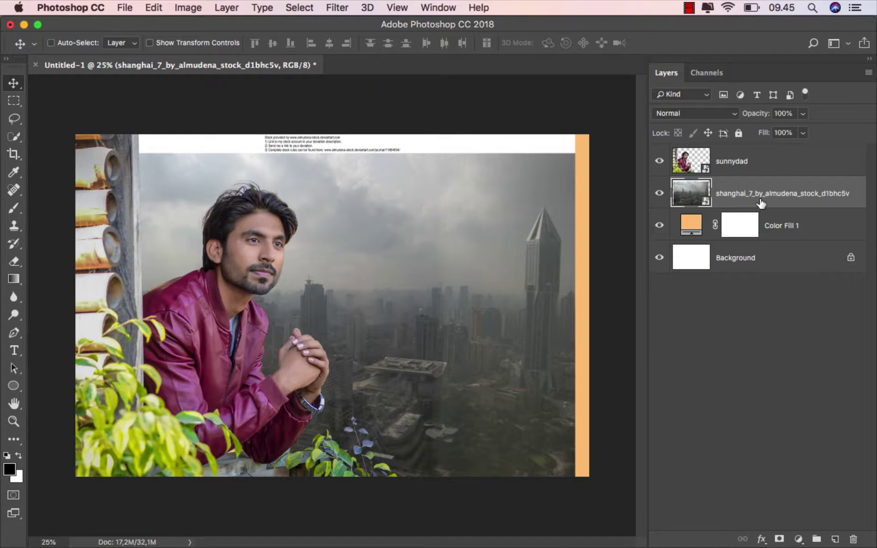
# Flip the Shanghai city layer horizontally with Free Transform.
pyautogui.press('super+t')
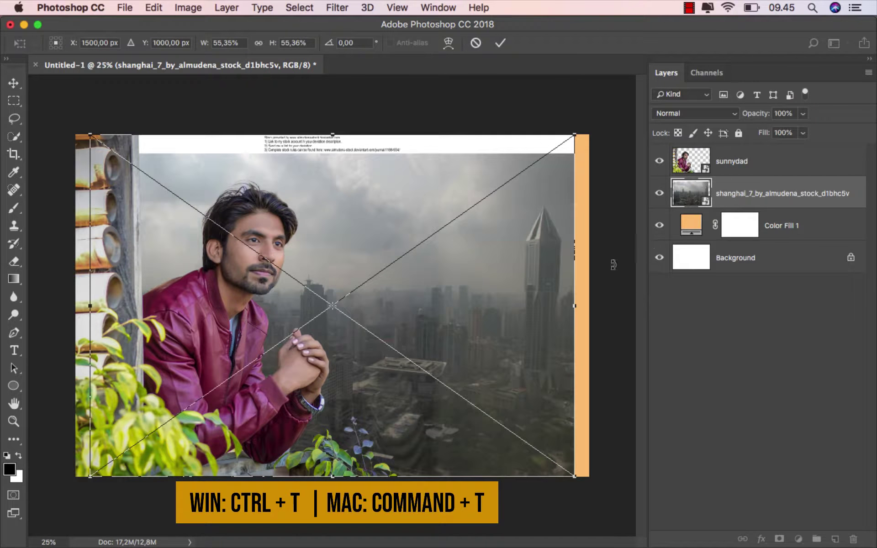
pyautogui.rightClick(359, 208)
pyautogui.click(423, 359)
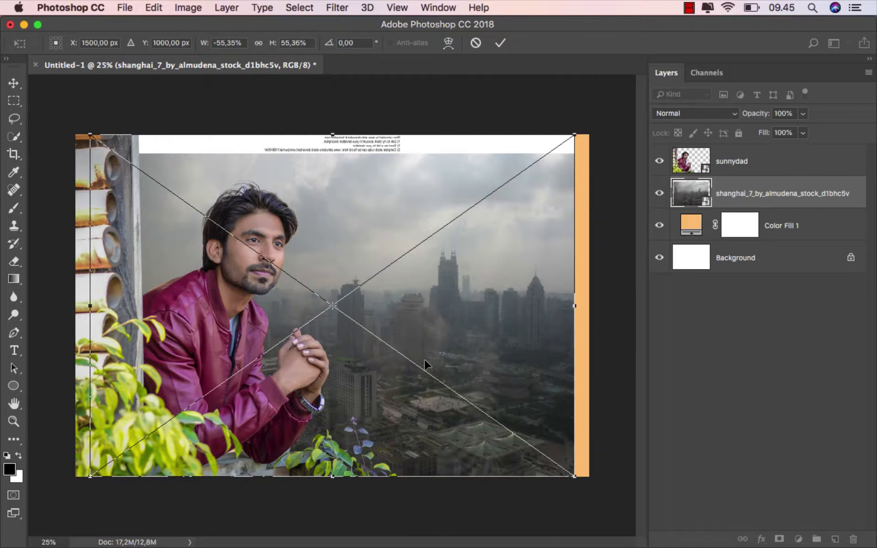
# Stretch the city image to the full canvas width and beyond its upper edge, and set its blend mode to Multiply.
pyautogui.moveTo(572, 307); pyautogui.dragTo(588, 307)
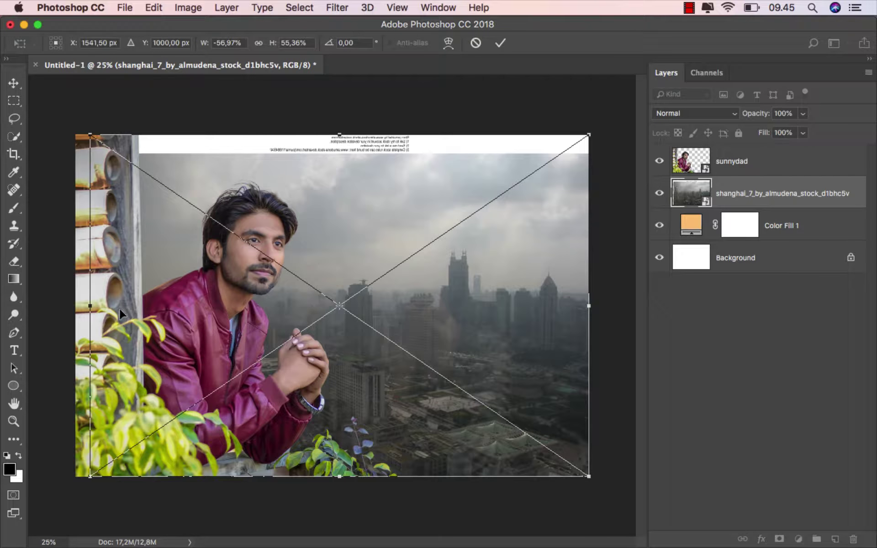
pyautogui.moveTo(90, 305); pyautogui.dragTo(75, 306)
pyautogui.moveTo(332, 135); pyautogui.dragTo(335, 110)
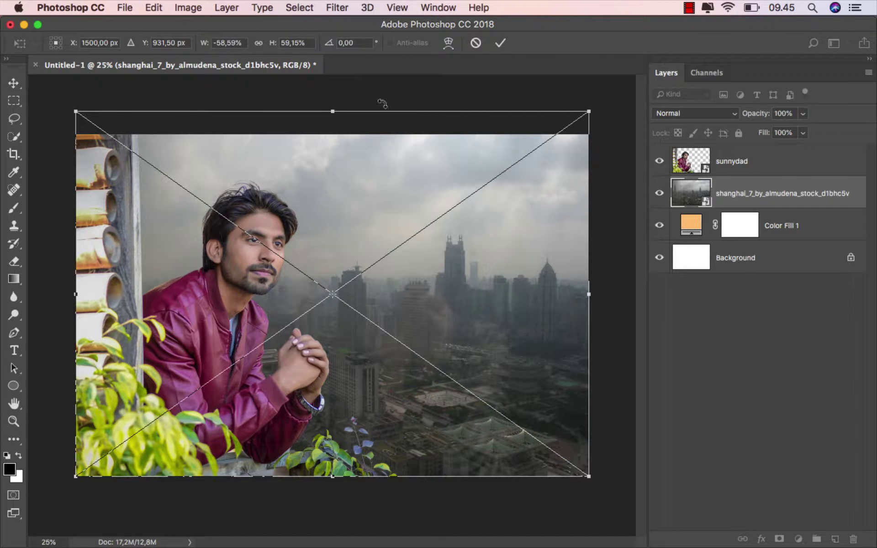
pyautogui.click(500, 43)
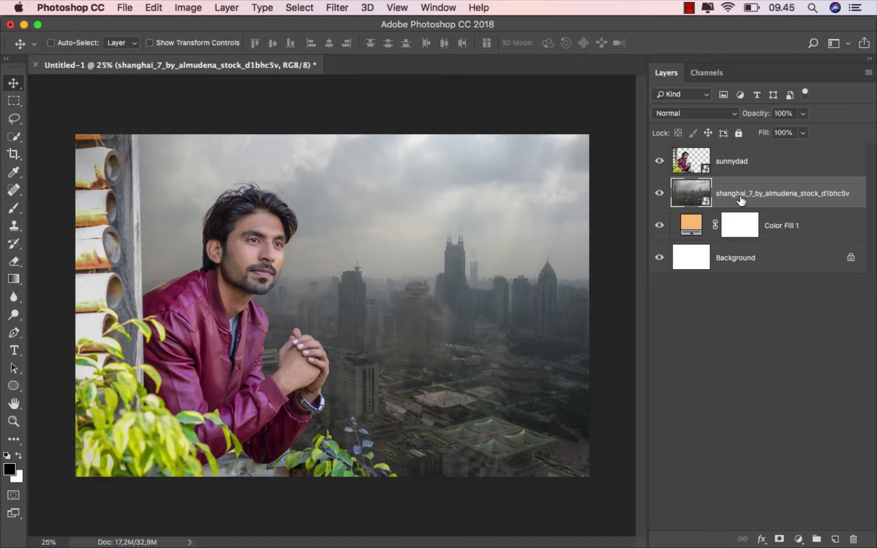
pyautogui.click(691, 114)
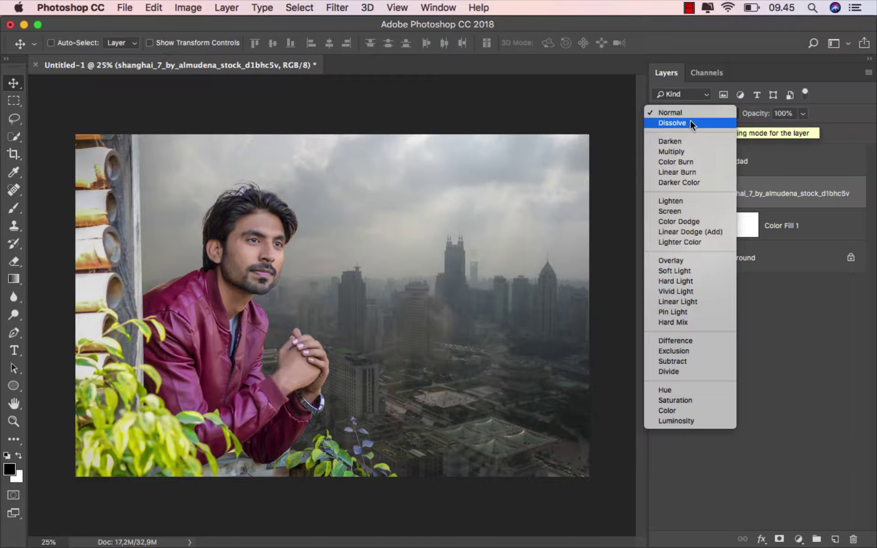
pyautogui.click(691, 150)
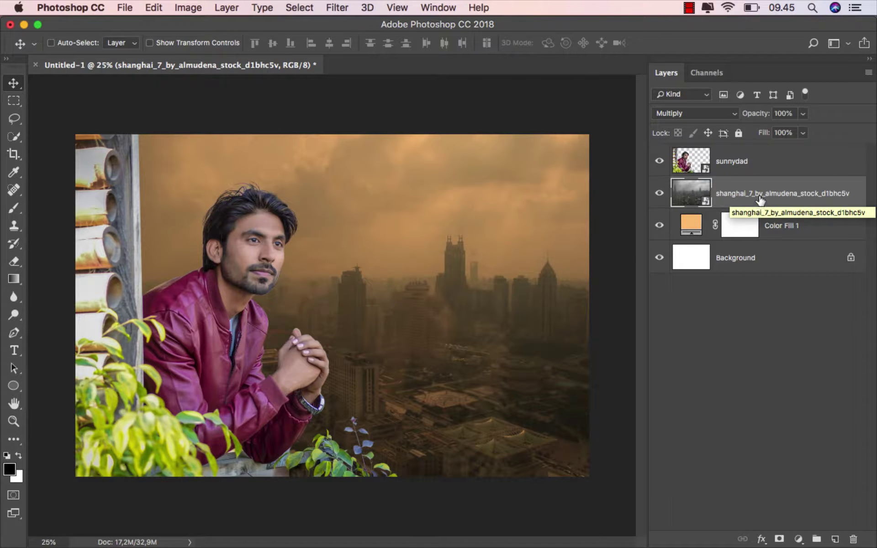
# Add a Levels adjustment clipped to the city layer with input shadows 35 and highlights 210, and compare before and after.
pyautogui.click(799, 539)
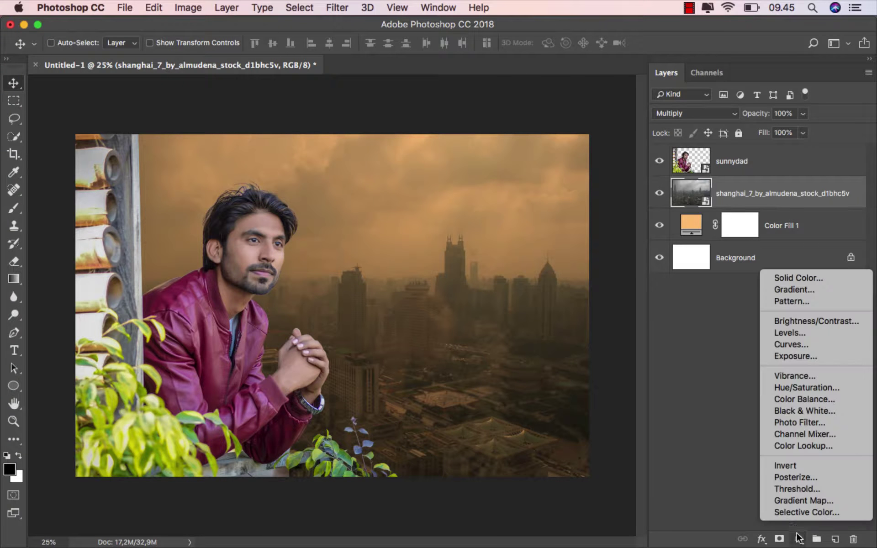
pyautogui.click(801, 330)
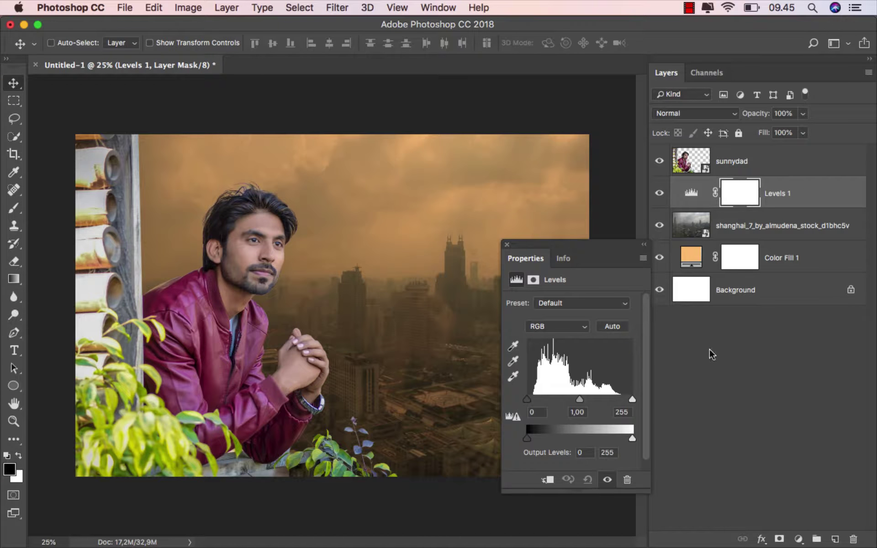
pyautogui.click(547, 480)
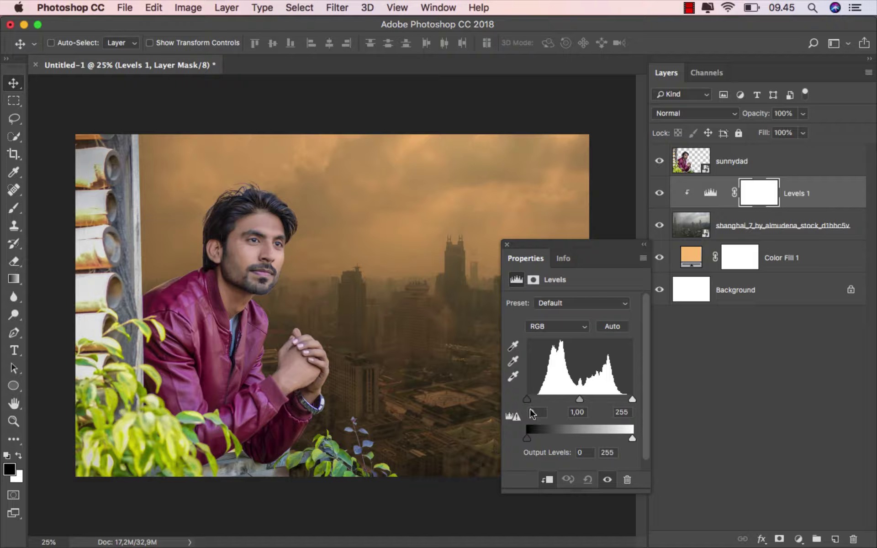
pyautogui.moveTo(526, 400); pyautogui.dragTo(542, 400)
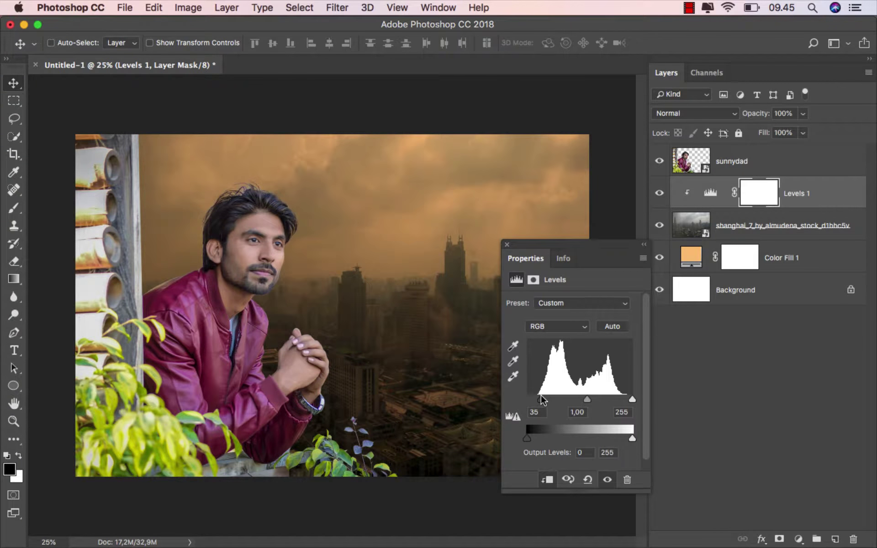
pyautogui.moveTo(632, 400); pyautogui.dragTo(614, 400)
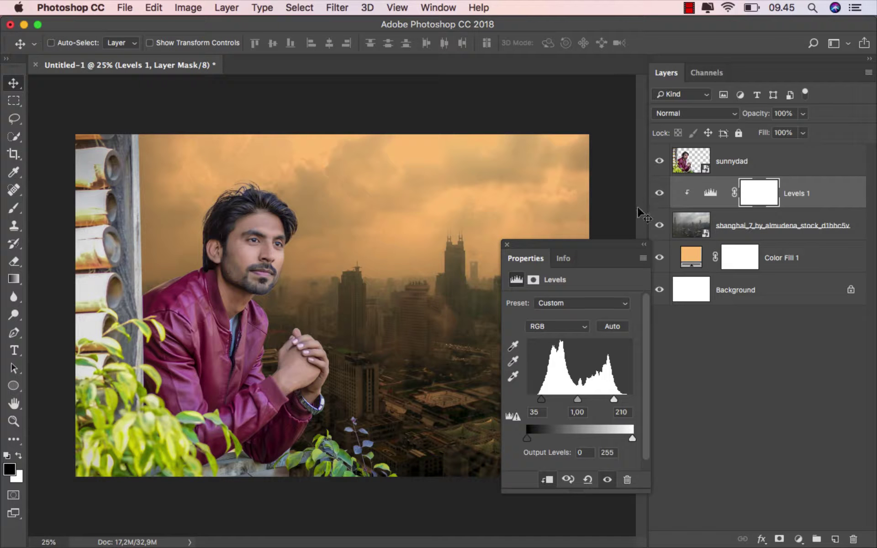
pyautogui.click(506, 246)
pyautogui.click(659, 193)
pyautogui.click(659, 192)
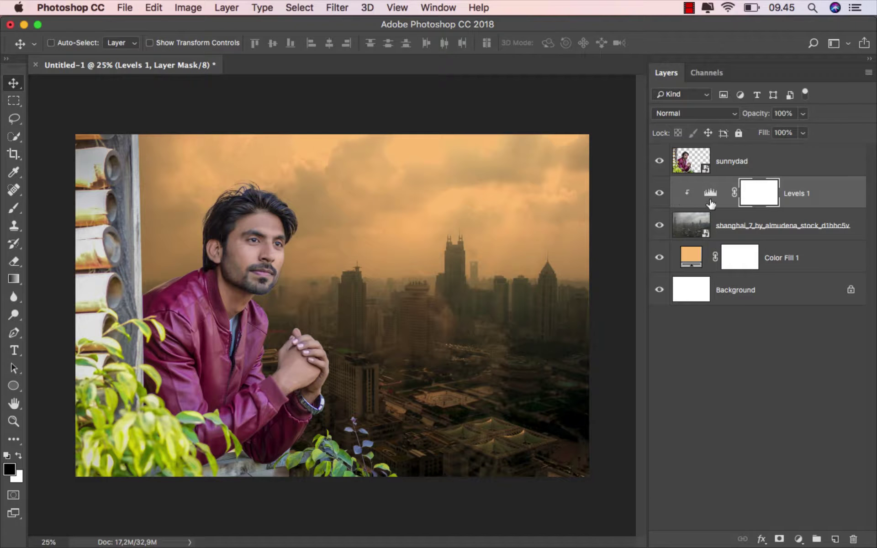
# Add a Curves adjustment above Levels 1 and clip it to the city layer.
pyautogui.click(800, 206)
pyautogui.click(799, 539)
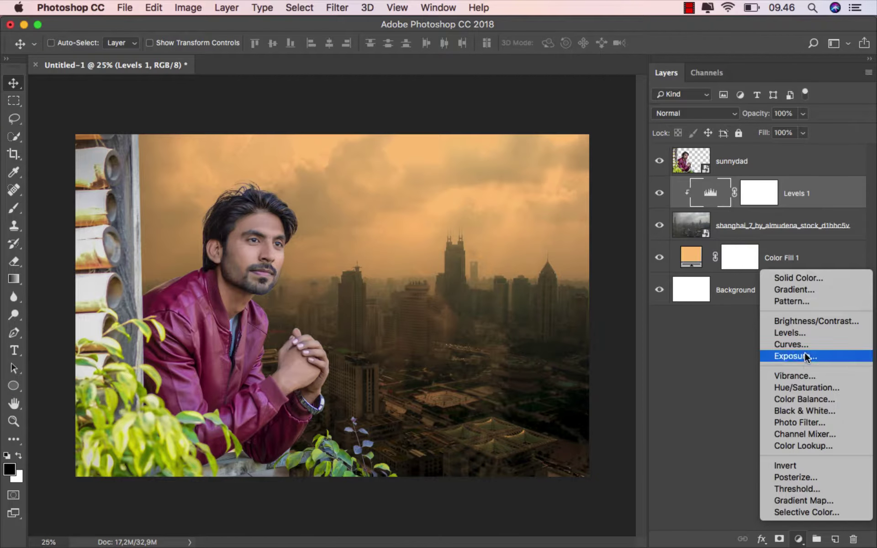
pyautogui.click(806, 345)
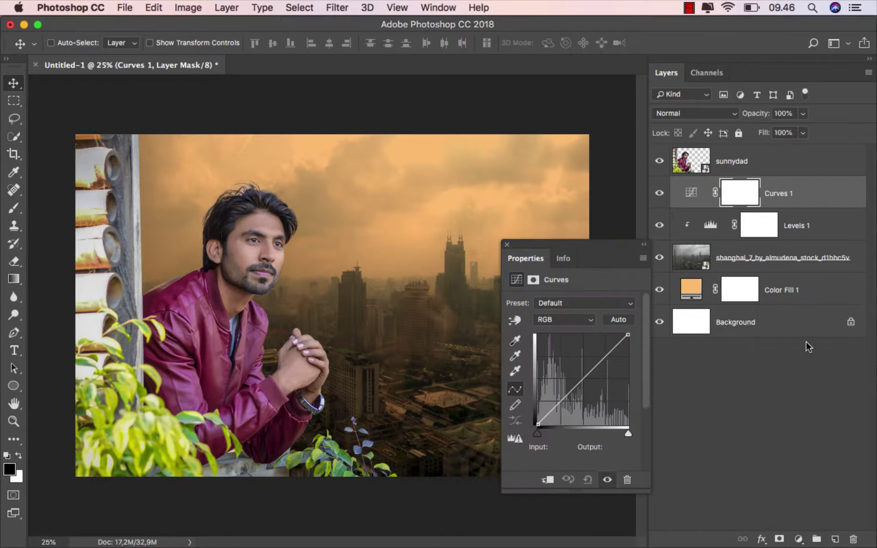
pyautogui.click(547, 479)
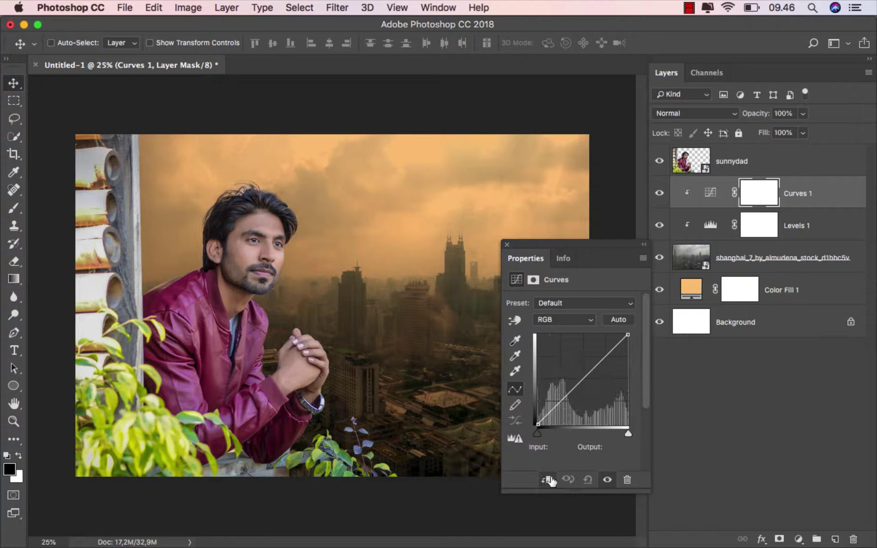
# Shape the RGB curve with a midpoint and a shadow point, lowering the white output to 197 and raising the black output to 18.
pyautogui.click(583, 380)
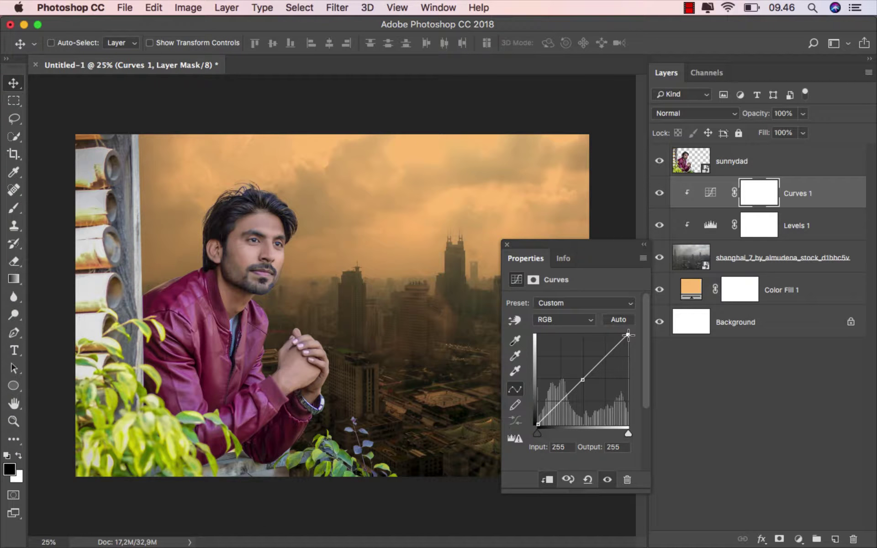
pyautogui.moveTo(628, 337); pyautogui.dragTo(634, 357)
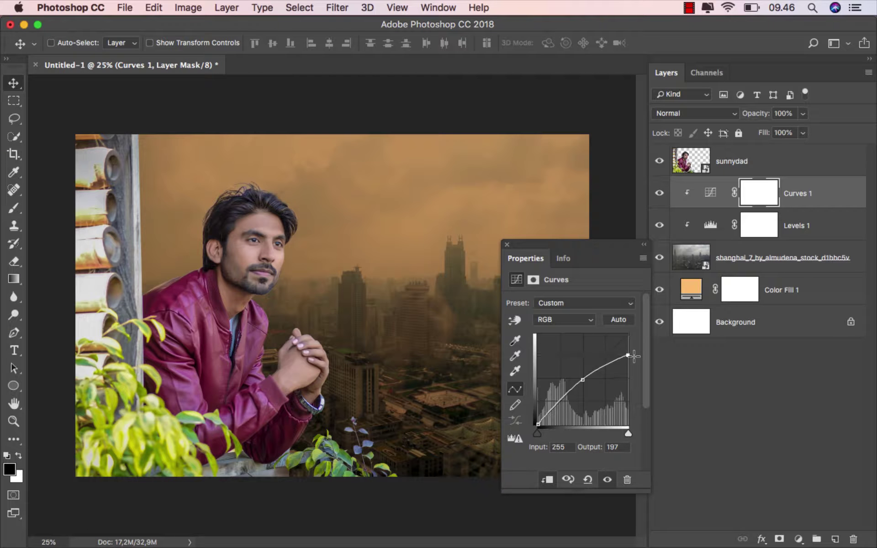
pyautogui.click(559, 403)
pyautogui.moveTo(559, 404); pyautogui.dragTo(532, 416)
pyautogui.click(538, 425)
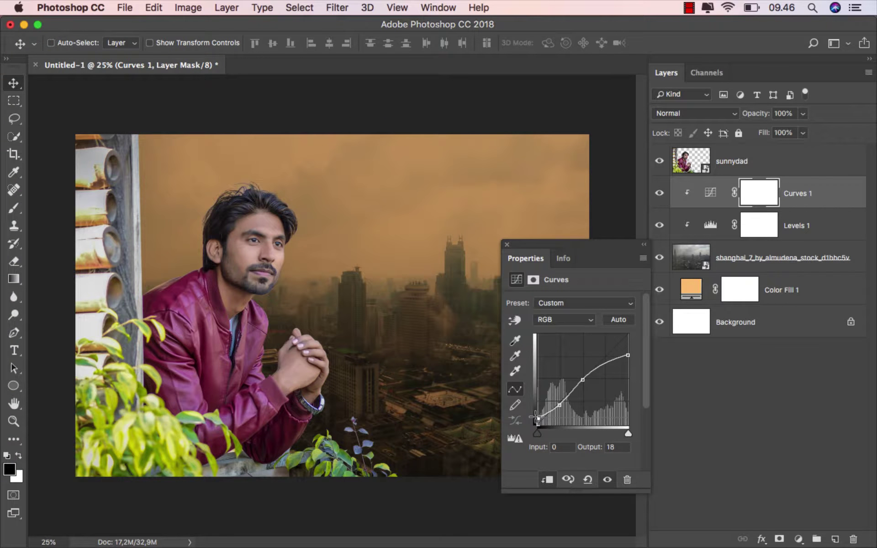
# Lower the white point of the Red channel curve slightly.
pyautogui.click(565, 318)
pyautogui.click(569, 325)
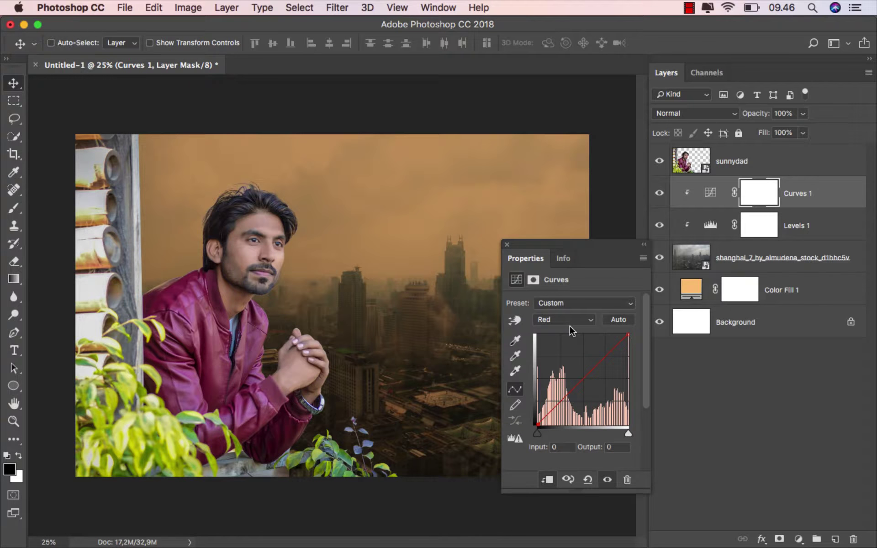
pyautogui.moveTo(629, 335); pyautogui.dragTo(632, 340)
# Add a midpoint to the Green channel curve and lower its white point output to 208.
pyautogui.click(576, 321)
pyautogui.click(573, 328)
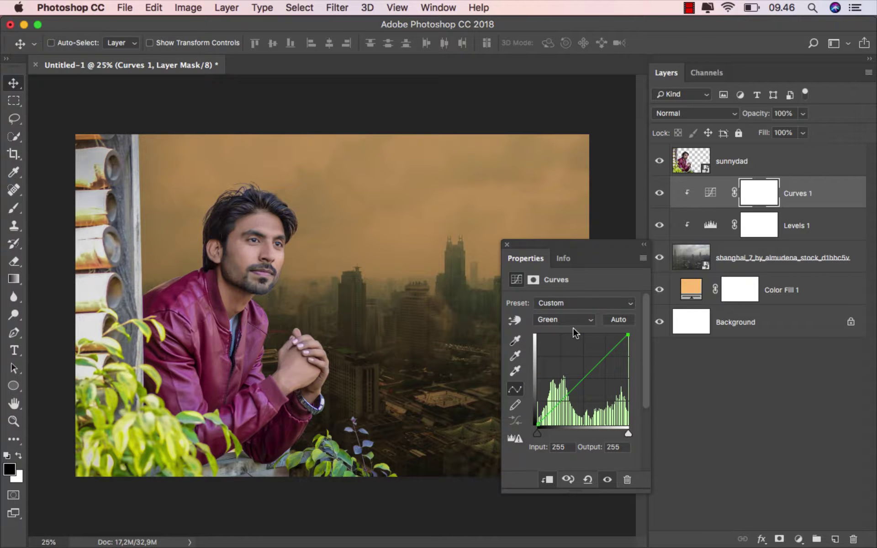
pyautogui.click(583, 378)
pyautogui.moveTo(628, 336); pyautogui.dragTo(635, 352)
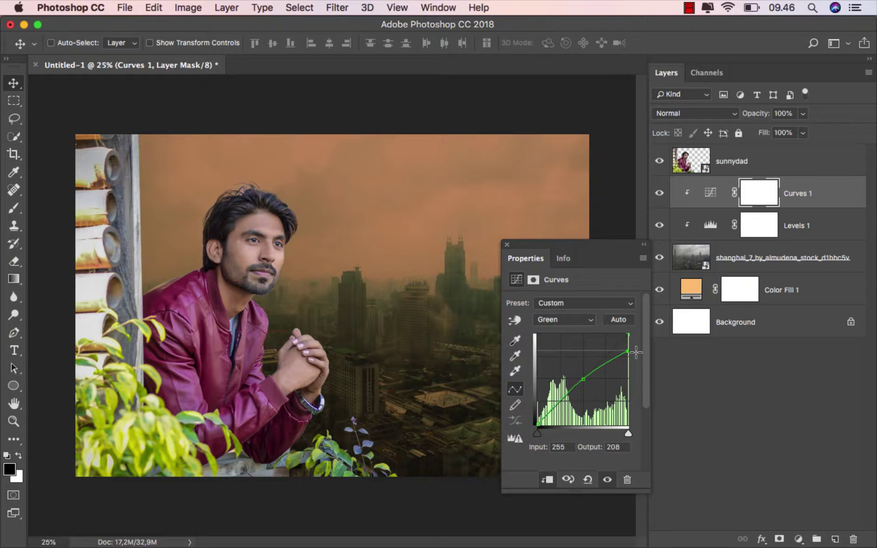
# Set the Blue channel curve's white point input to 230, adjust its black point slightly, and compare the Curves adjustment before and after.
pyautogui.click(580, 322)
pyautogui.click(583, 329)
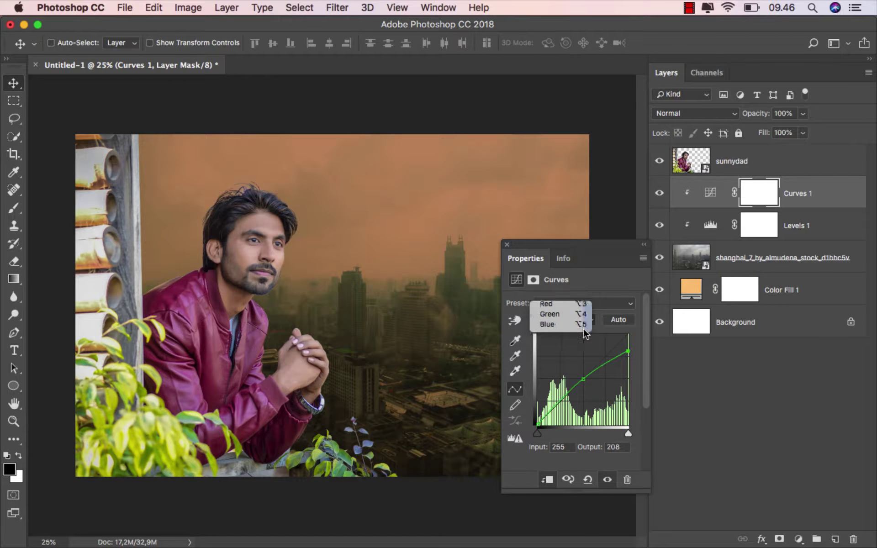
pyautogui.moveTo(629, 335); pyautogui.dragTo(619, 335)
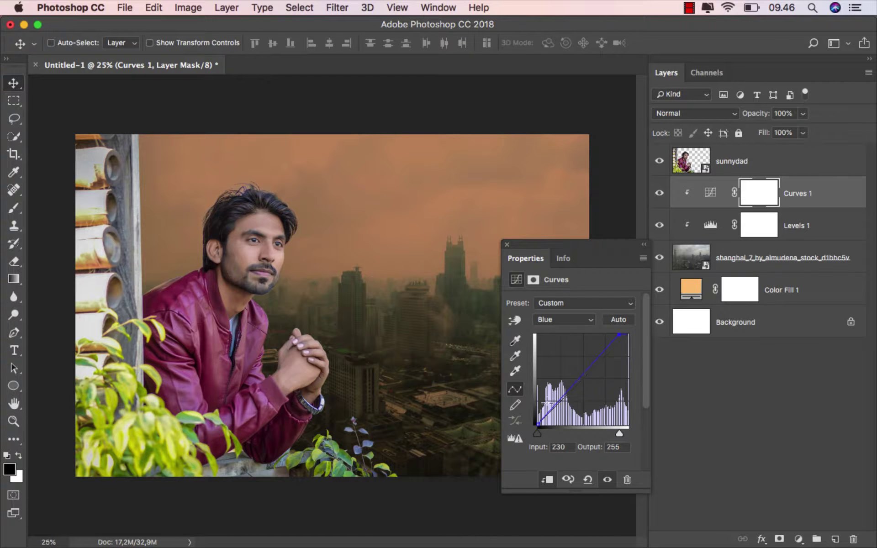
pyautogui.moveTo(539, 424); pyautogui.dragTo(529, 418)
pyautogui.click(507, 245)
pyautogui.click(659, 195)
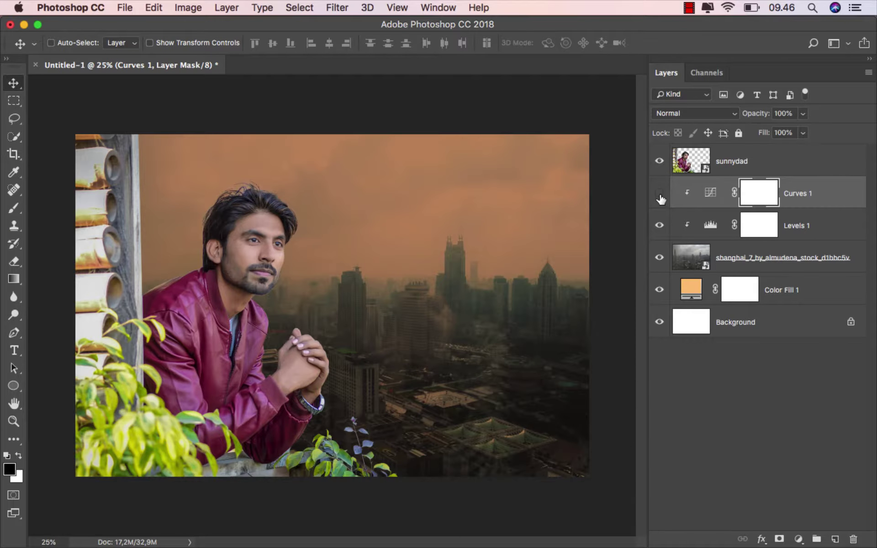
pyautogui.click(660, 195)
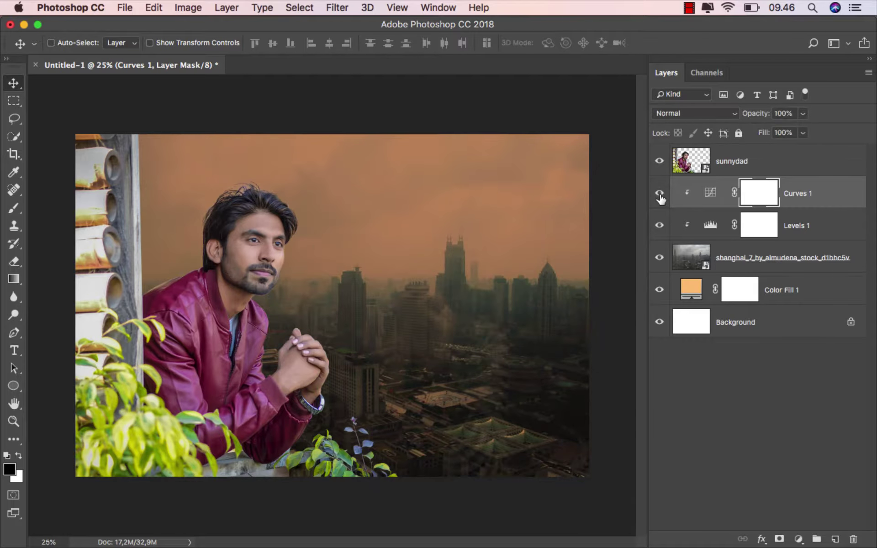
# Add a new blank layer directly above the Color Fill 1 layer.
pyautogui.click(797, 198)
pyautogui.click(798, 283)
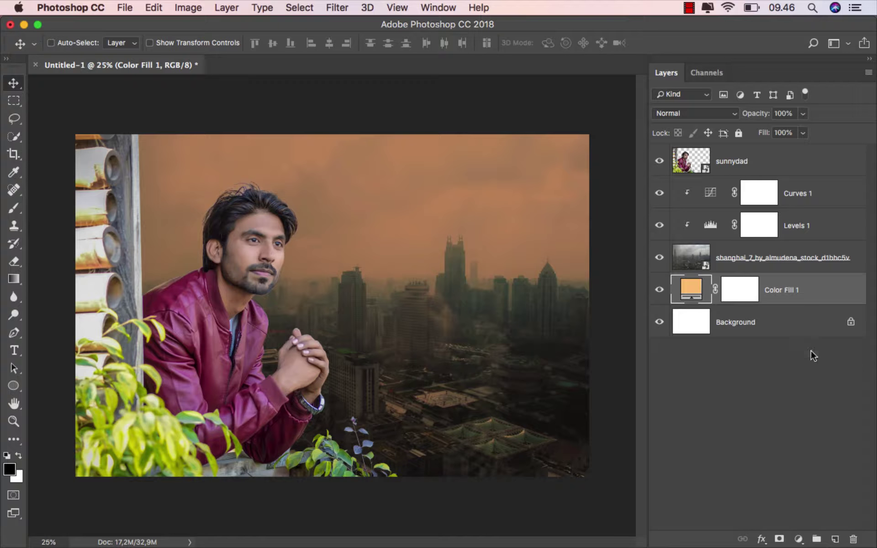
pyautogui.click(834, 539)
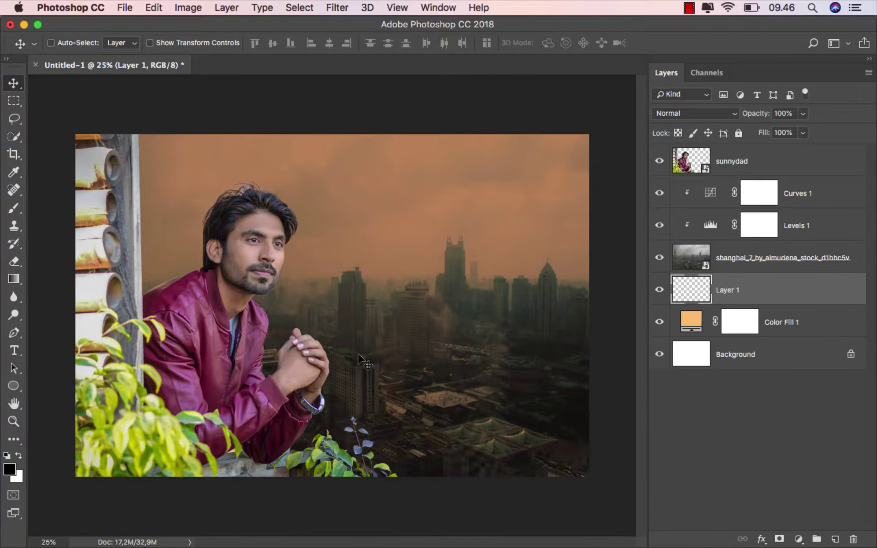
# Set the foreground color to blue #6993b1 and draw a linear gradient fading to transparent from the sky's upper edge down to the man's jacket.
pyautogui.click(14, 279)
pyautogui.click(43, 278)
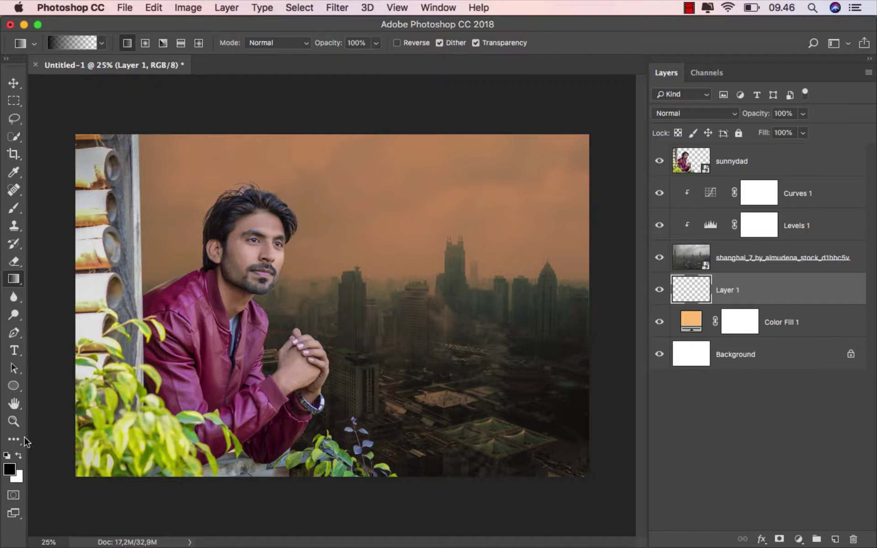
pyautogui.click(9, 470)
pyautogui.moveTo(484, 256); pyautogui.dragTo(481, 244)
pyautogui.moveTo(601, 281); pyautogui.dragTo(601, 275)
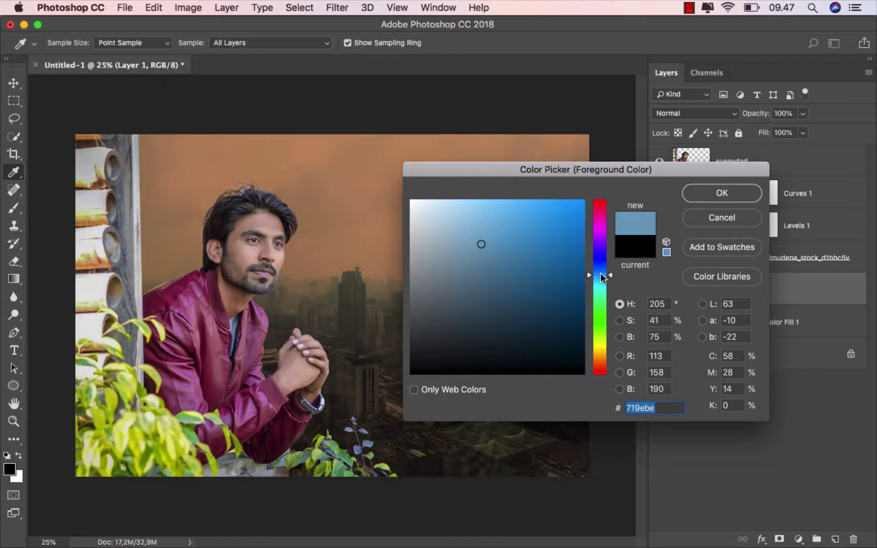
pyautogui.moveTo(481, 245); pyautogui.dragTo(482, 252)
pyautogui.click(716, 199)
pyautogui.press('g')
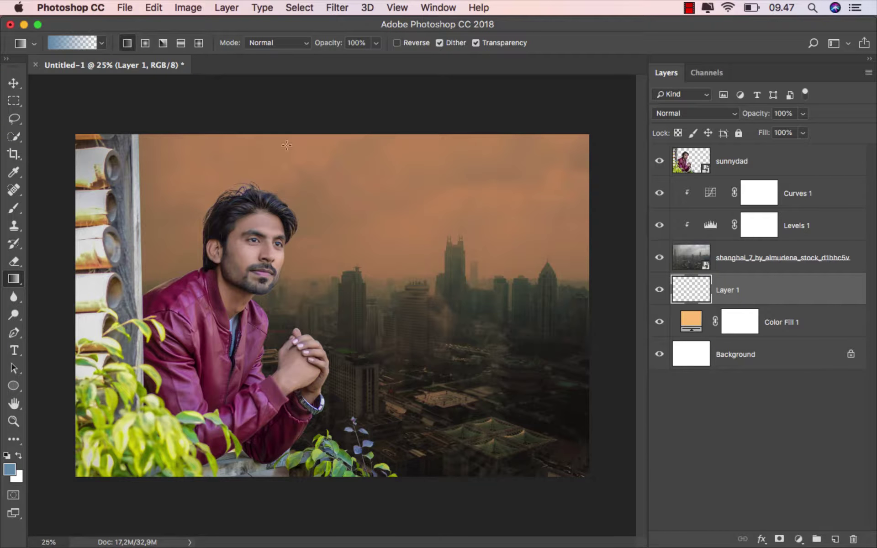
pyautogui.moveTo(175, 125); pyautogui.dragTo(205, 348)
# Replace the gradient presets with the default set and choose Foreground to Transparent in linear style.
pyautogui.click(102, 43)
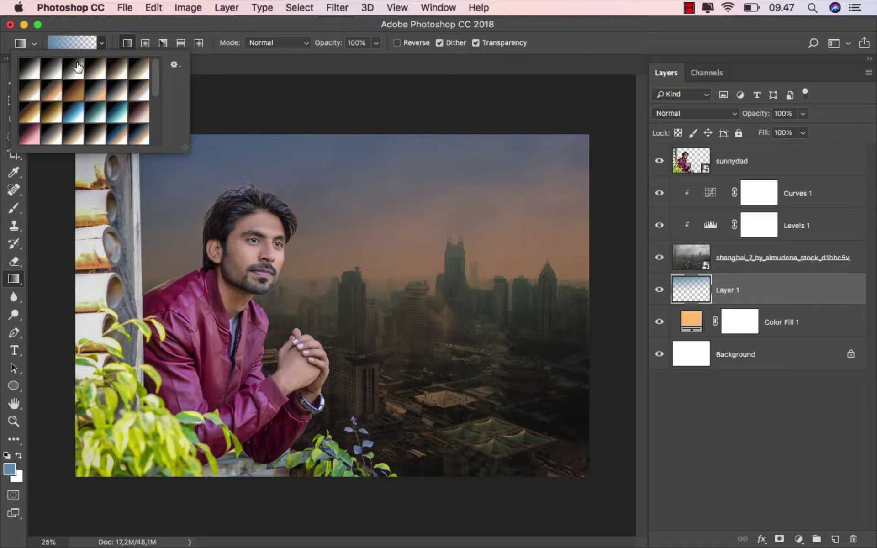
pyautogui.click(175, 64)
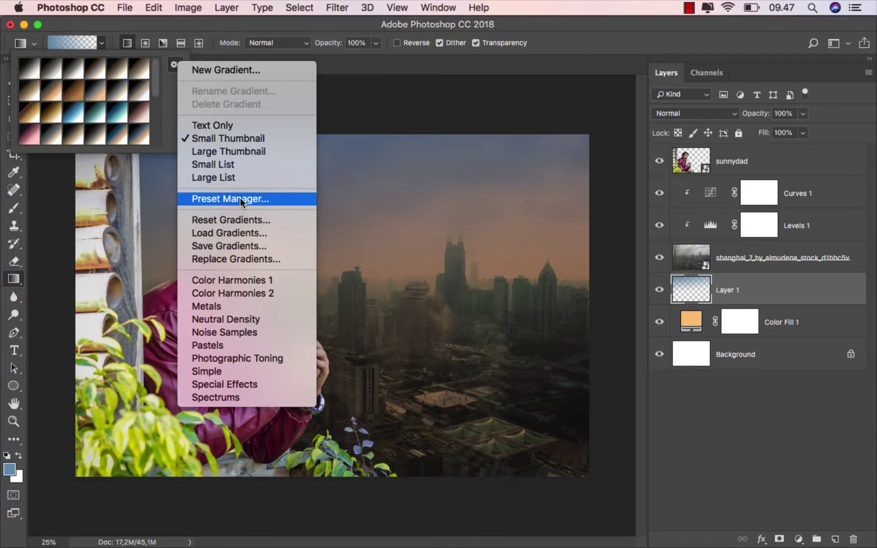
pyautogui.click(252, 219)
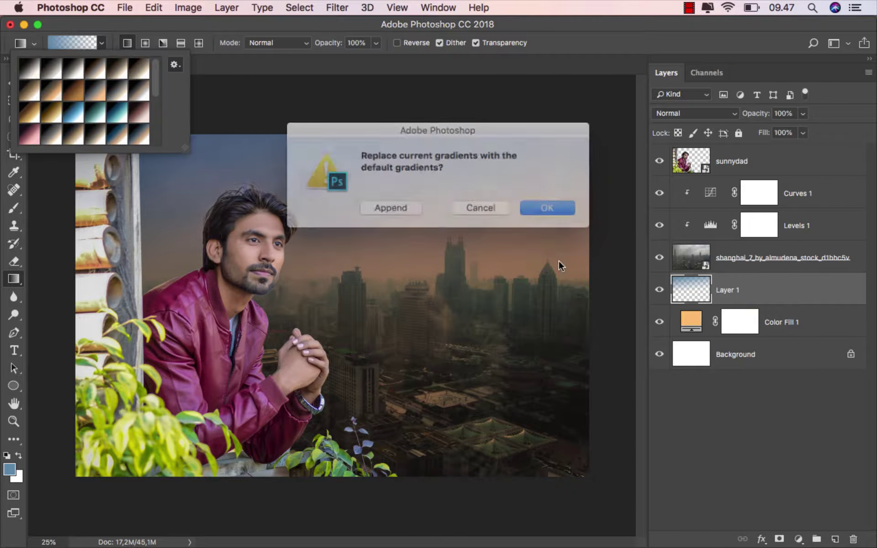
pyautogui.click(536, 212)
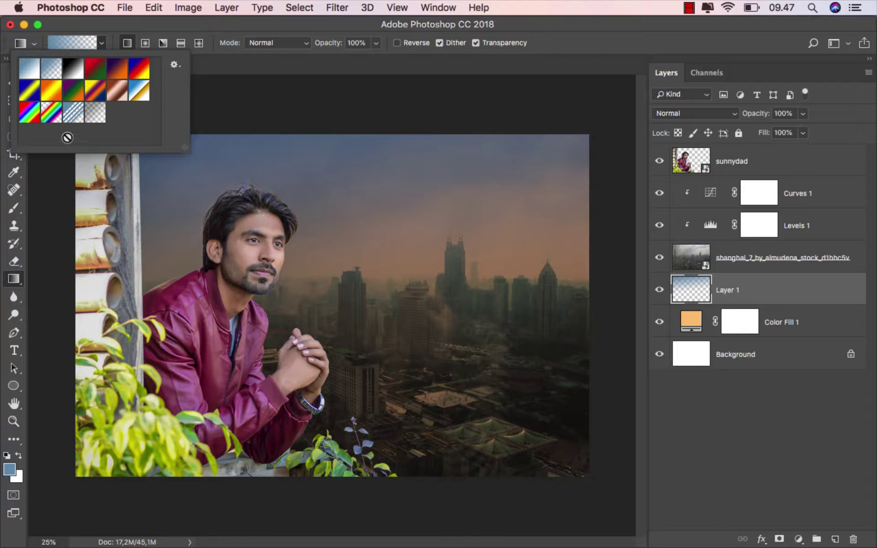
pyautogui.click(51, 70)
pyautogui.click(127, 43)
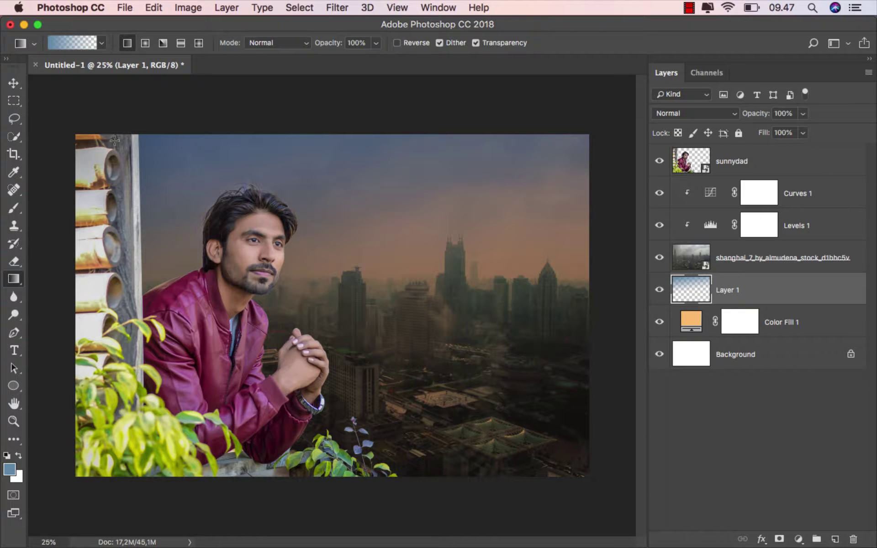
# Compare the image with and without the blue gradient on Layer 1.
pyautogui.click(13, 84)
pyautogui.click(659, 290)
pyautogui.click(659, 290)
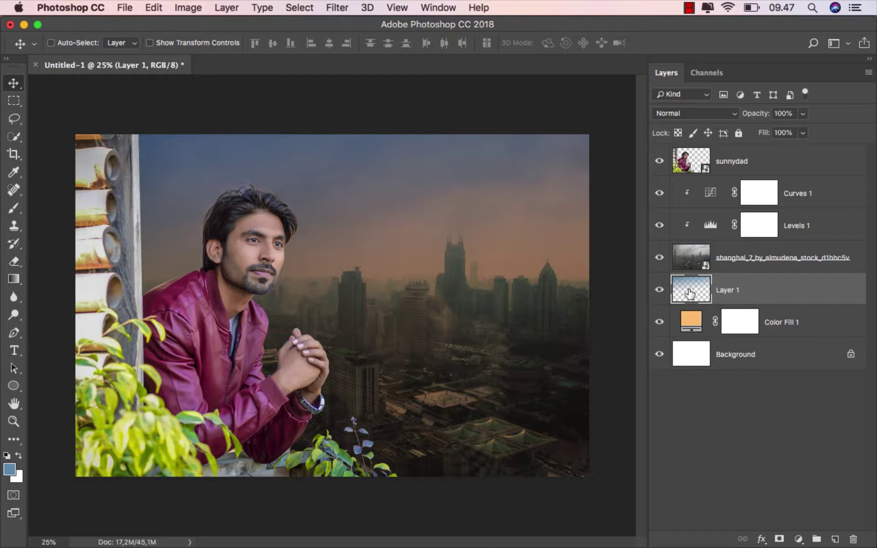
# Add a new layer above Curves 1 and name it "color".
pyautogui.click(800, 194)
pyautogui.click(835, 539)
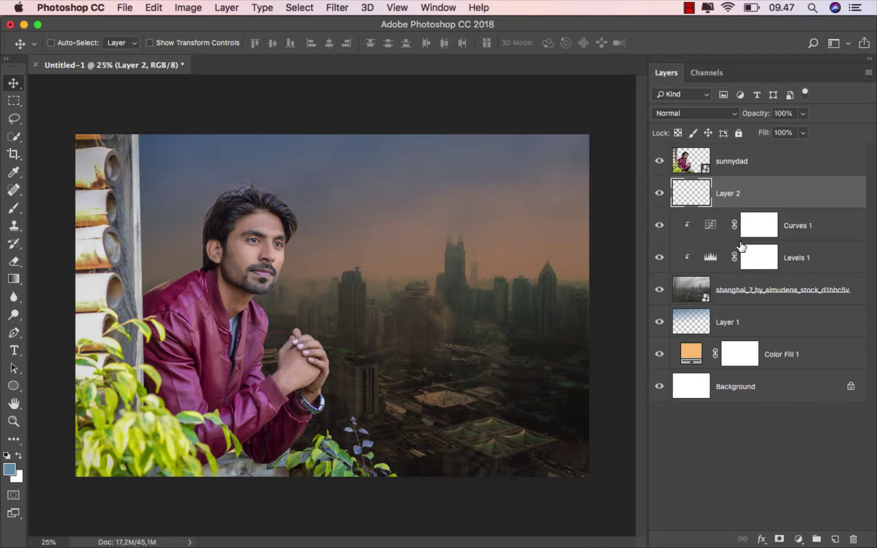
pyautogui.doubleClick(728, 193)
pyautogui.write('d')
pyautogui.write('olor')
pyautogui.press('Return')
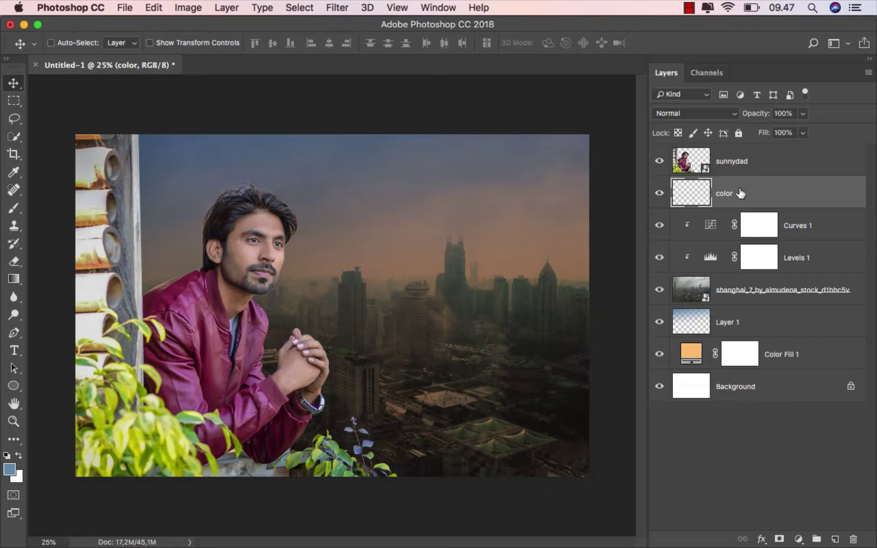
# Choose the soft round brush with 0% hardness and set the foreground color to tan #b19069.
pyautogui.click(13, 208)
pyautogui.rightClick(232, 226)
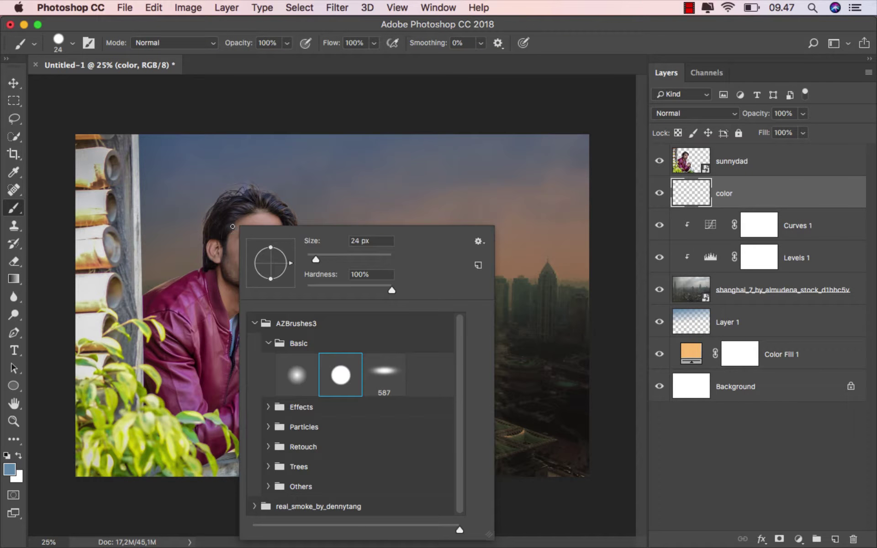
pyautogui.click(282, 364)
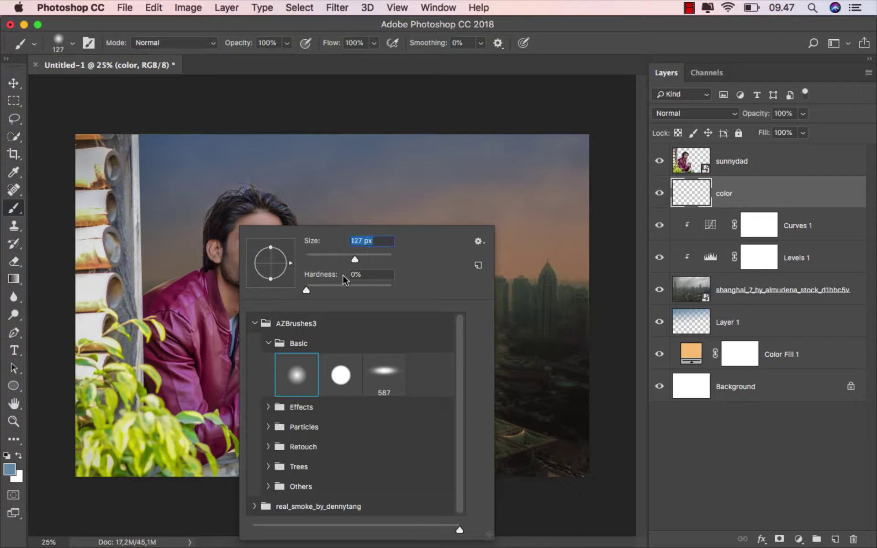
pyautogui.click(10, 469)
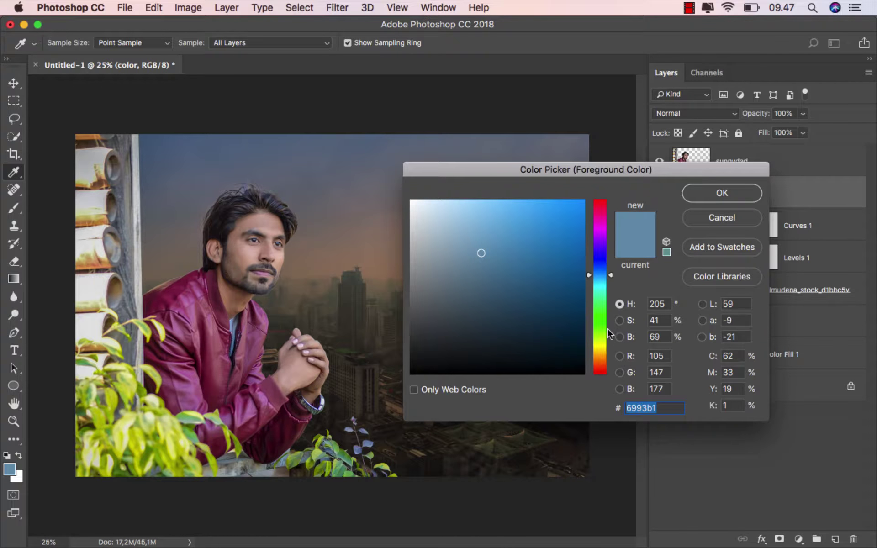
pyautogui.moveTo(601, 345); pyautogui.dragTo(604, 357)
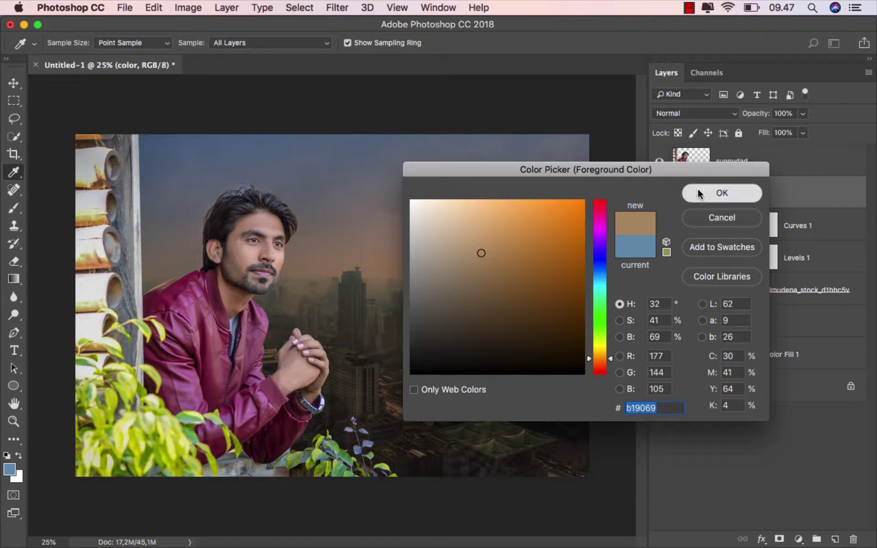
pyautogui.click(716, 194)
pyautogui.press('b')
# Enlarge the brush to 1318 px and paint one soft dab over the skyline beside the man's face and hands.
pyautogui.moveTo(337, 265); pyautogui.dragTo(422, 253)
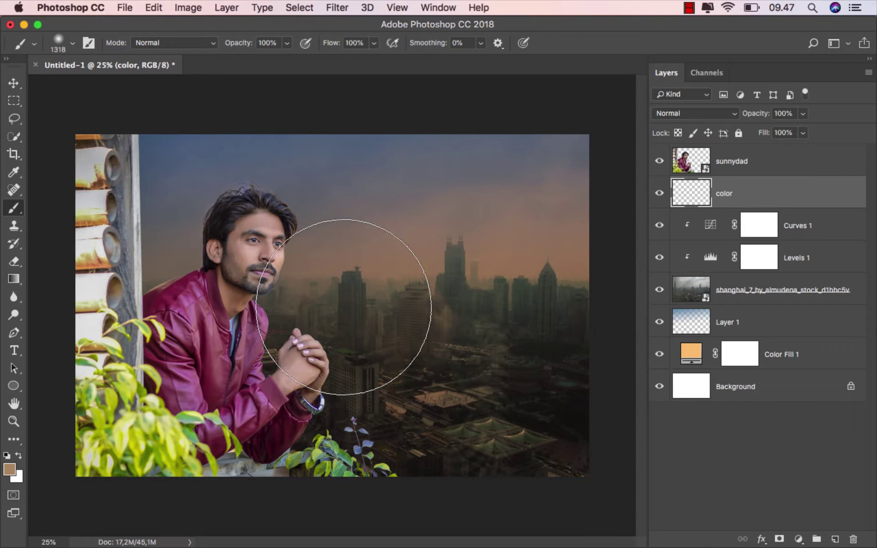
pyautogui.click(339, 307)
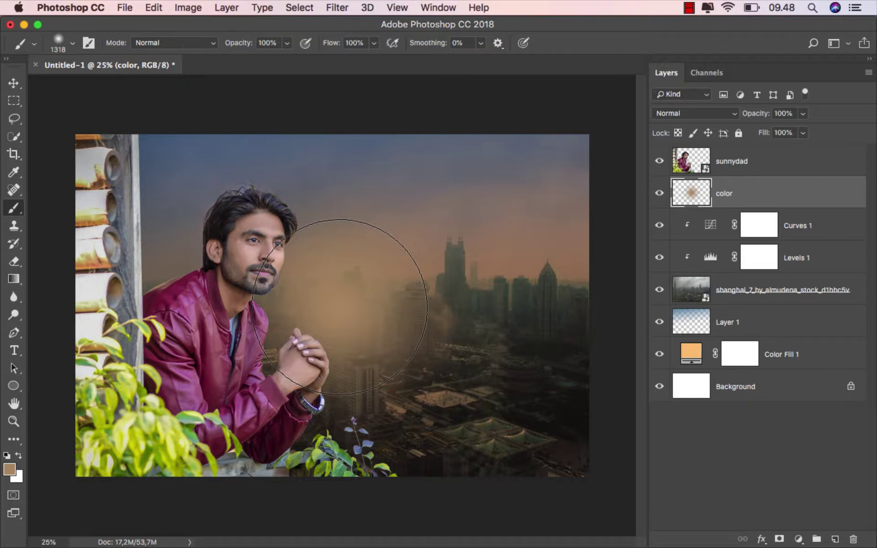
pyautogui.click(11, 86)
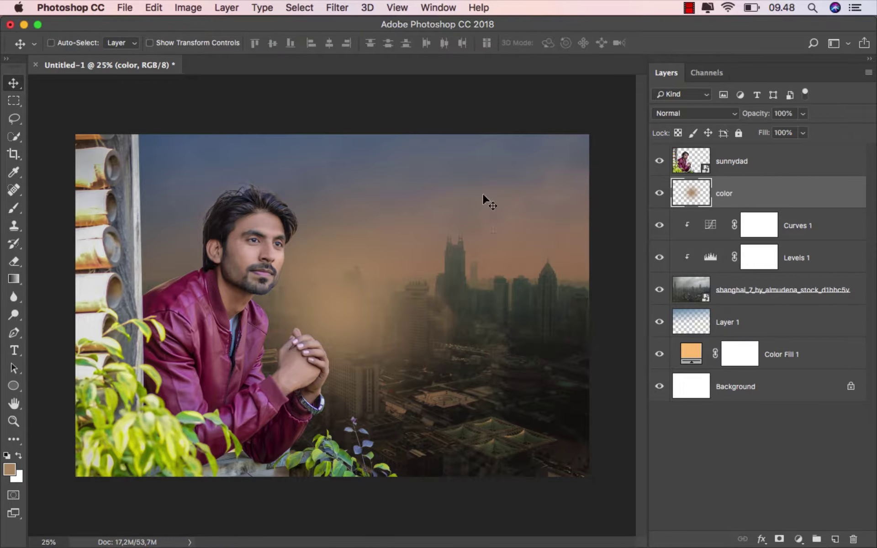
# Set the color layer's blend mode to Color Dodge.
pyautogui.click(690, 116)
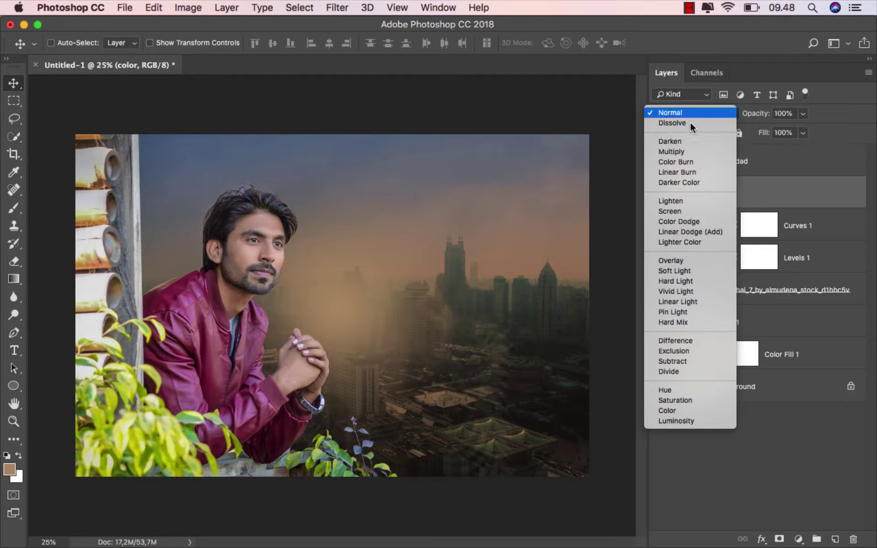
pyautogui.click(690, 117)
pyautogui.click(684, 116)
pyautogui.click(699, 221)
# Free Transform the glow on the color layer to 145.15% width and 119.85% height, placing it at X 1436 px, Y 1061.5 px.
pyautogui.press('super+t')
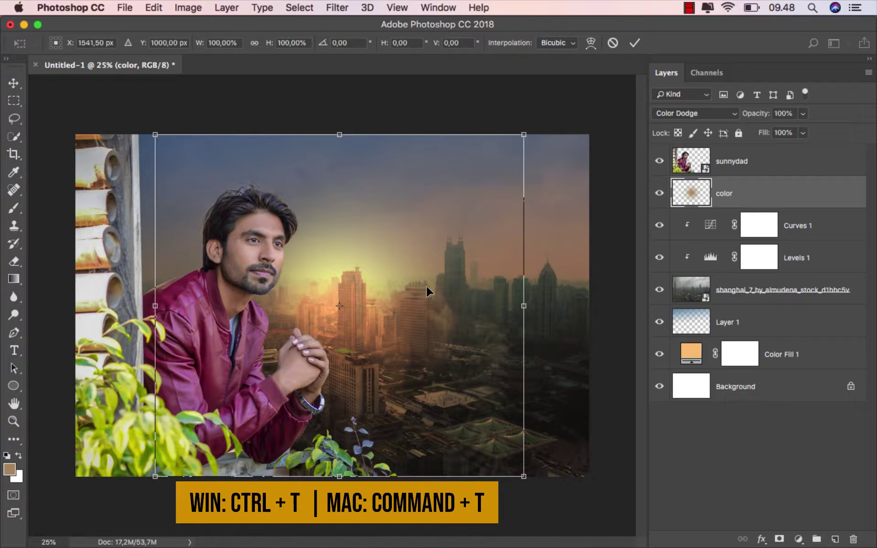
pyautogui.press('super+0')
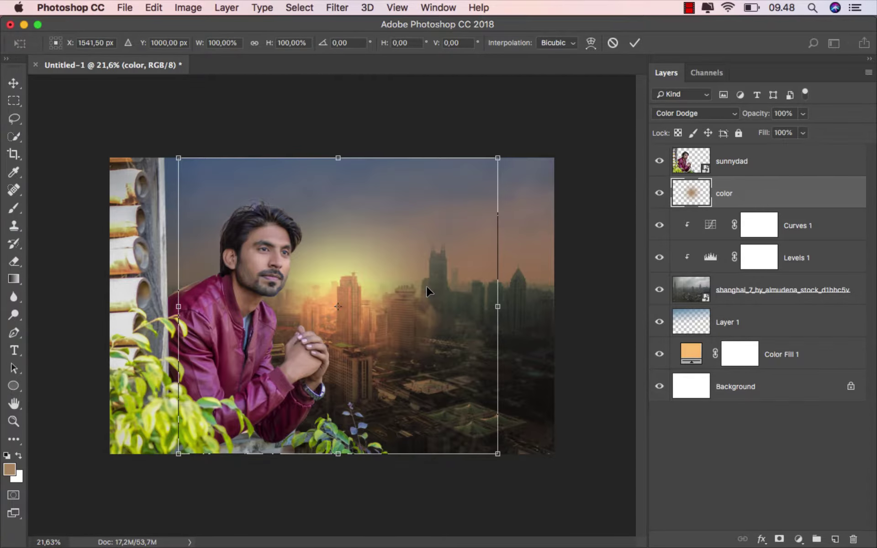
pyautogui.moveTo(497, 159); pyautogui.dragTo(569, 90)
pyautogui.moveTo(505, 218); pyautogui.dragTo(469, 245)
pyautogui.moveTo(322, 104); pyautogui.dragTo(323, 137)
pyautogui.moveTo(353, 214)
pyautogui.mouseDown()
pyautogui.moveTo(363, 212)
pyautogui.moveTo(353, 217)
pyautogui.mouseUp()
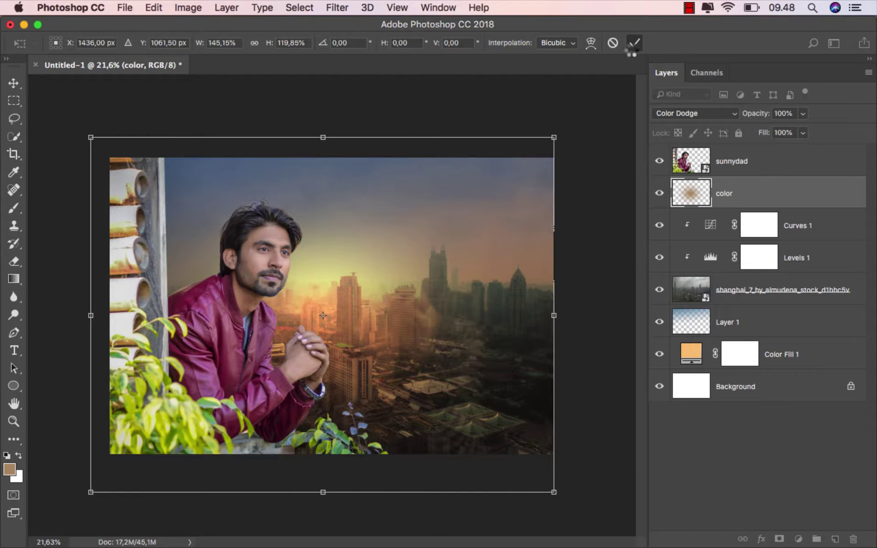
pyautogui.click(634, 43)
# Compare the composite with the color layer's glow hidden and shown.
pyautogui.scroll(3, 331, 252)
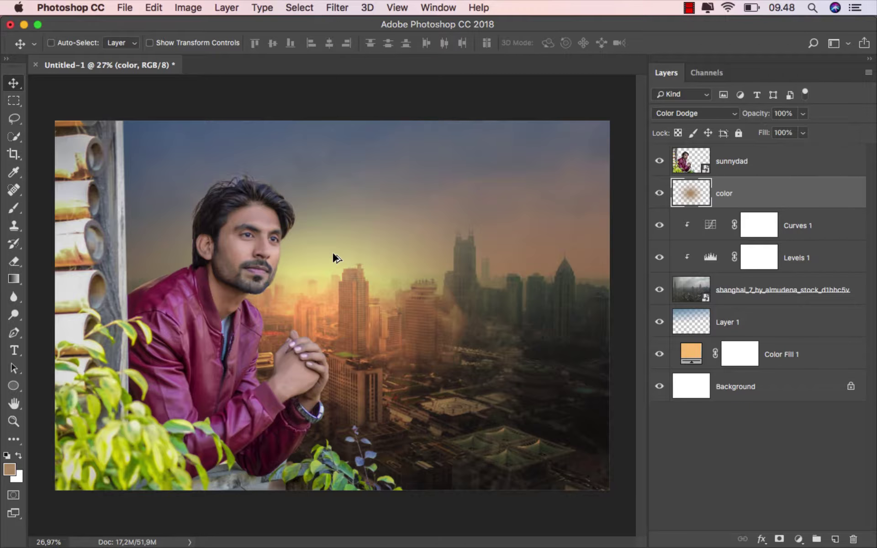
pyautogui.click(660, 192)
pyautogui.click(660, 191)
# Add a Hue/Saturation adjustment clipped to the man's layer and set its saturation to -19.
pyautogui.click(767, 167)
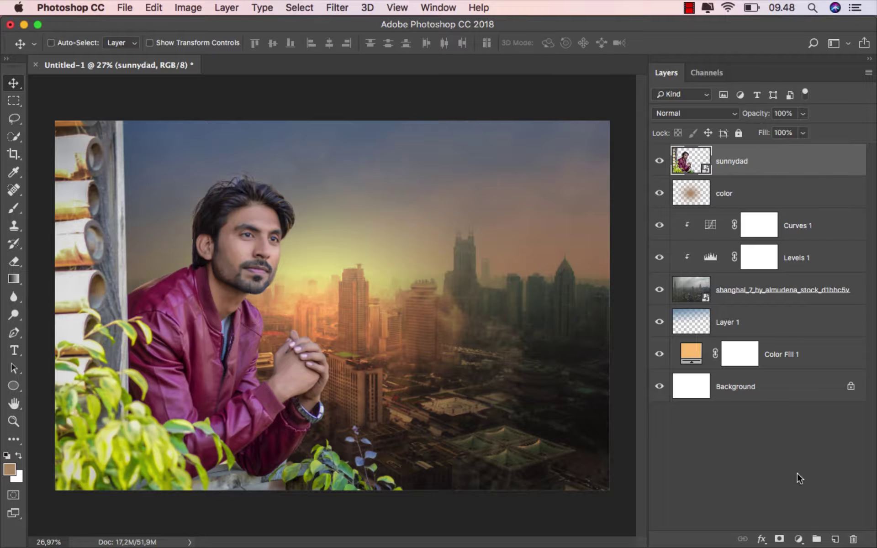
pyautogui.click(798, 539)
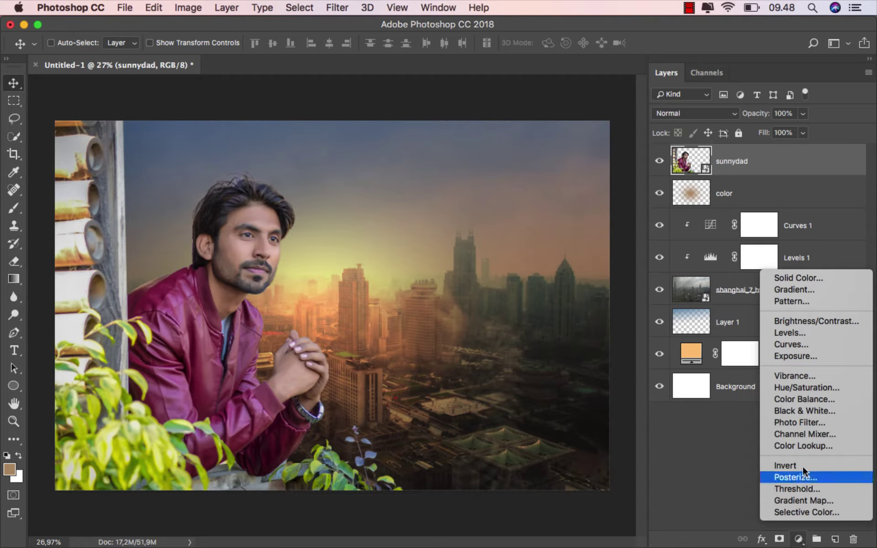
pyautogui.click(803, 387)
pyautogui.click(547, 479)
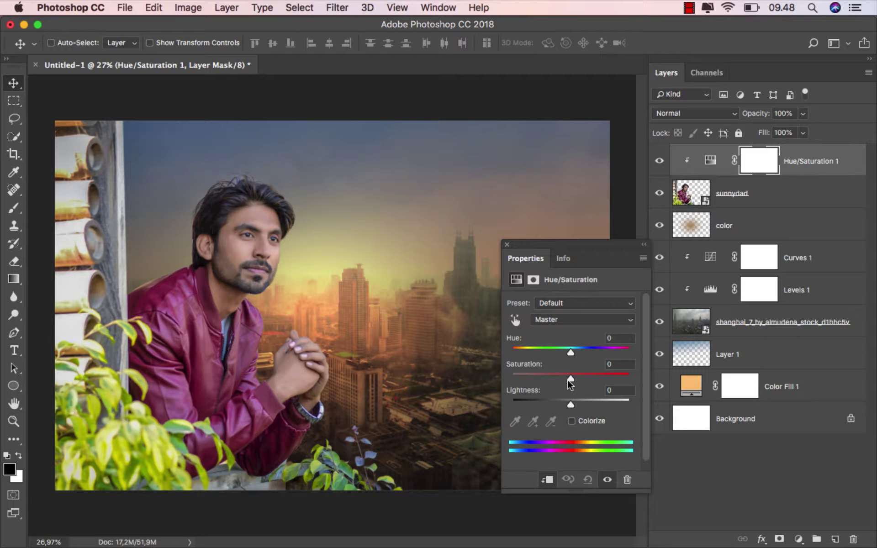
pyautogui.moveTo(570, 380); pyautogui.dragTo(562, 379)
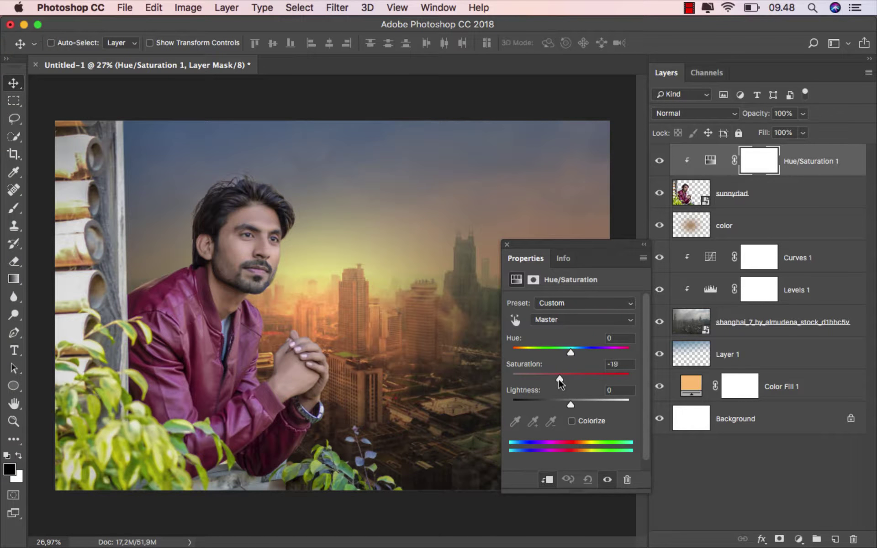
# Fine-tune the man's saturation slightly lower in the clipped Hue/Saturation adjustment and compare the image with the adjustment hidden and shown.
pyautogui.moveTo(556, 379); pyautogui.dragTo(554, 379)
pyautogui.click(507, 246)
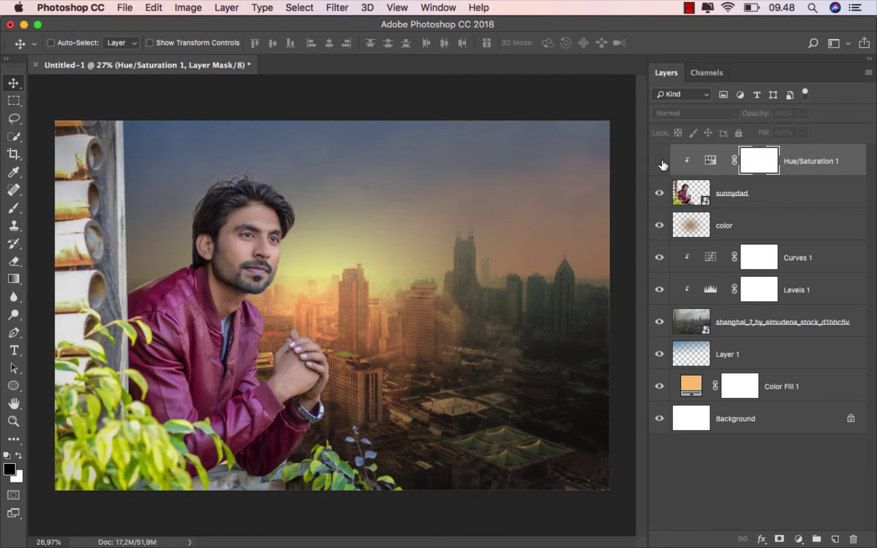
pyautogui.click(809, 165)
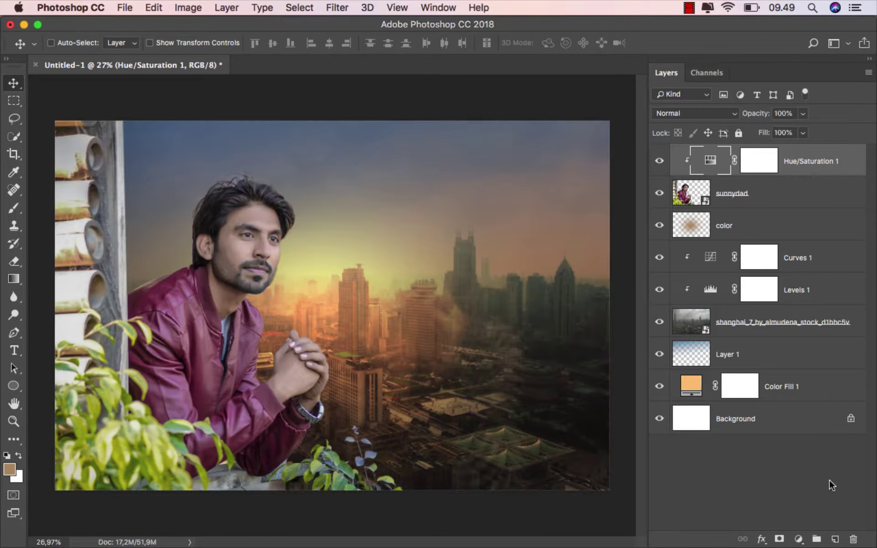
# Create a new clipped layer named hair above the Hue/Saturation adjustment, using the Multiply blend mode.
pyautogui.click(833, 540)
pyautogui.rightClick(758, 160)
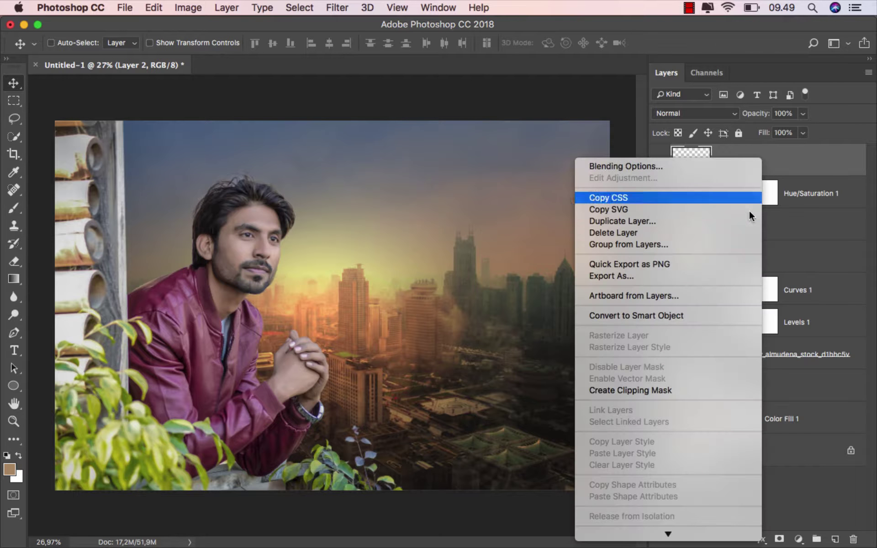
pyautogui.click(669, 390)
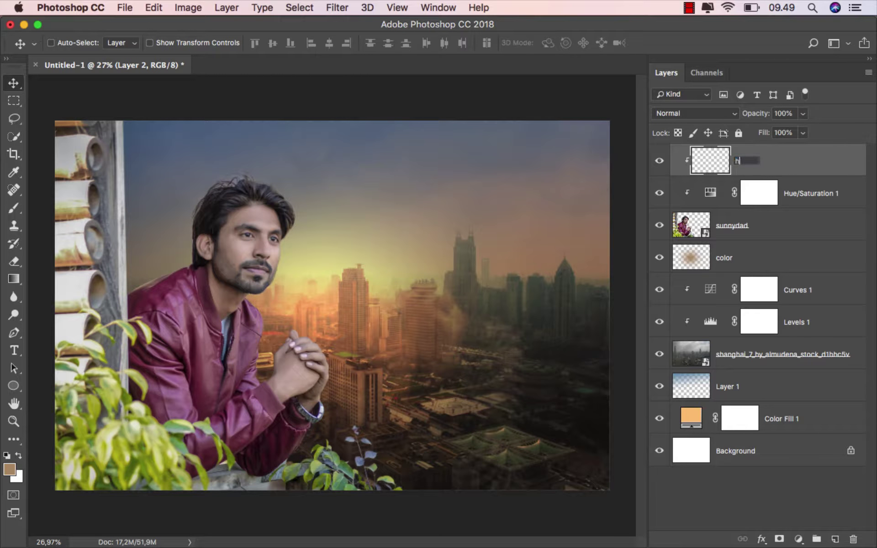
pyautogui.write('air')
pyautogui.press('Return')
pyautogui.click(716, 118)
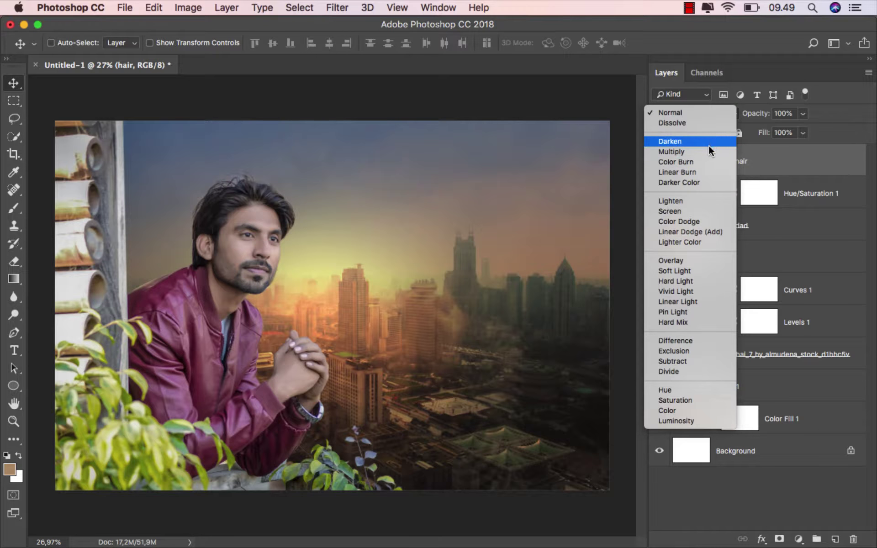
pyautogui.click(705, 150)
# Set up the Brush tool with 15% opacity and a size of 145 px for painting the man's hair.
pyautogui.click(17, 210)
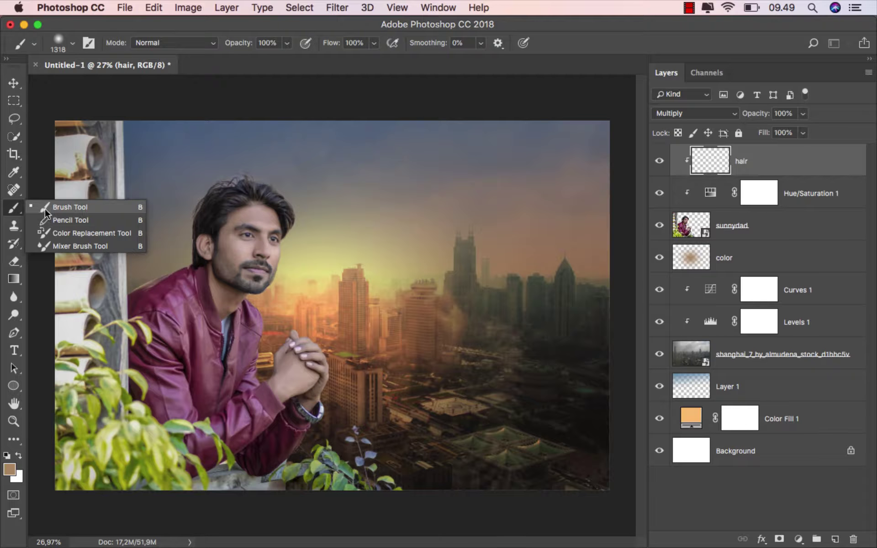
pyautogui.click(48, 213)
pyautogui.click(287, 43)
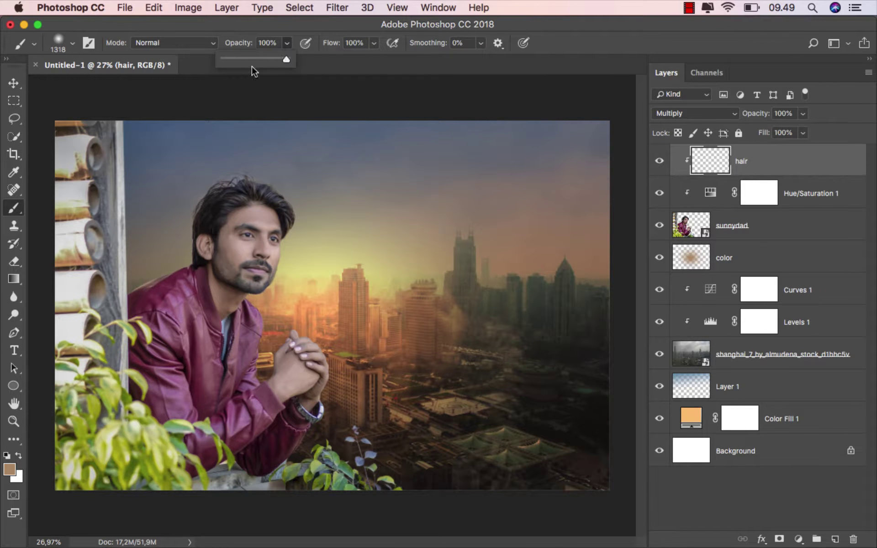
pyautogui.moveTo(288, 202); pyautogui.dragTo(176, 195)
pyautogui.scroll(10, 248, 179)
pyautogui.moveTo(245, 198); pyautogui.dragTo(363, 257)
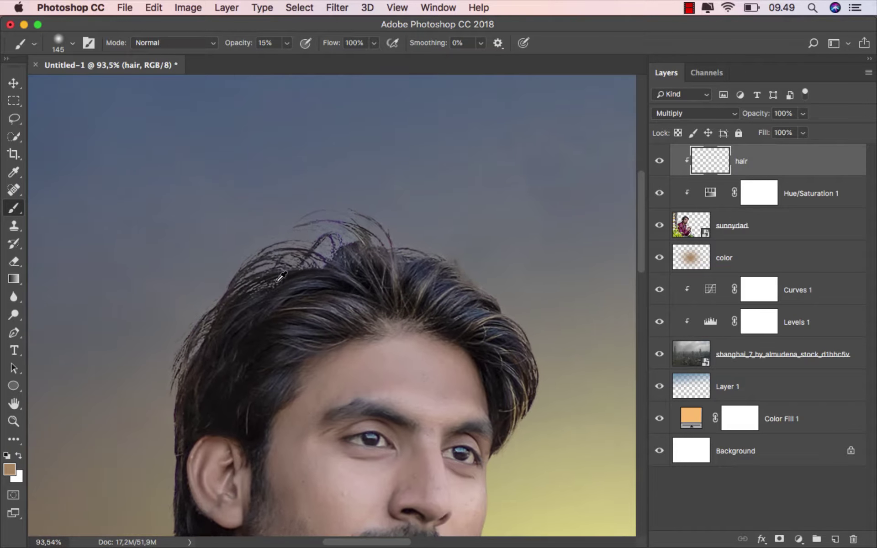
# Sample dark tones from the man's hair and paint them over its crown, sides and edges on the hair layer.
pyautogui.scroll(1, 270, 280)
pyautogui.keyDown('alt'); pyautogui.click(445, 274); pyautogui.keyUp('alt')
pyautogui.moveTo(449, 277)
pyautogui.mouseDown()
pyautogui.moveTo(393, 240)
pyautogui.moveTo(487, 296)
pyautogui.moveTo(399, 220)
pyautogui.moveTo(327, 190)
pyautogui.mouseUp()
pyautogui.keyDown('alt'); pyautogui.click(366, 233); pyautogui.keyUp('alt')
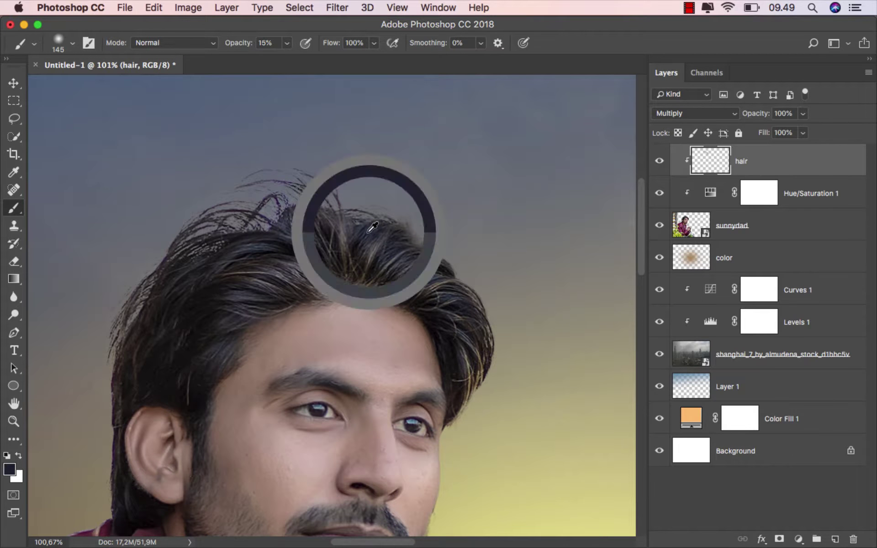
pyautogui.moveTo(326, 230)
pyautogui.mouseDown()
pyautogui.moveTo(325, 212)
pyautogui.moveTo(201, 221)
pyautogui.moveTo(276, 179)
pyautogui.mouseUp()
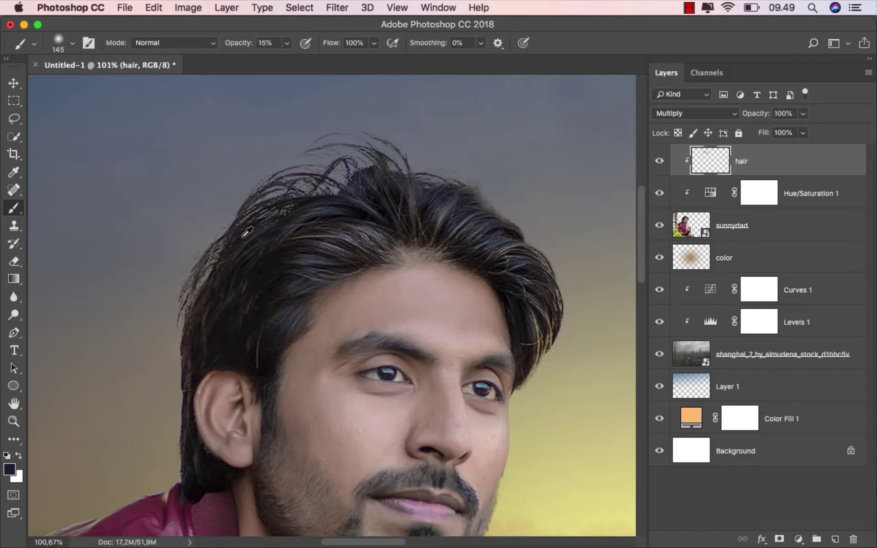
pyautogui.keyDown('alt'); pyautogui.click(240, 234); pyautogui.keyUp('alt')
pyautogui.moveTo(231, 220)
pyautogui.mouseDown()
pyautogui.moveTo(186, 274)
pyautogui.moveTo(166, 350)
pyautogui.mouseUp()
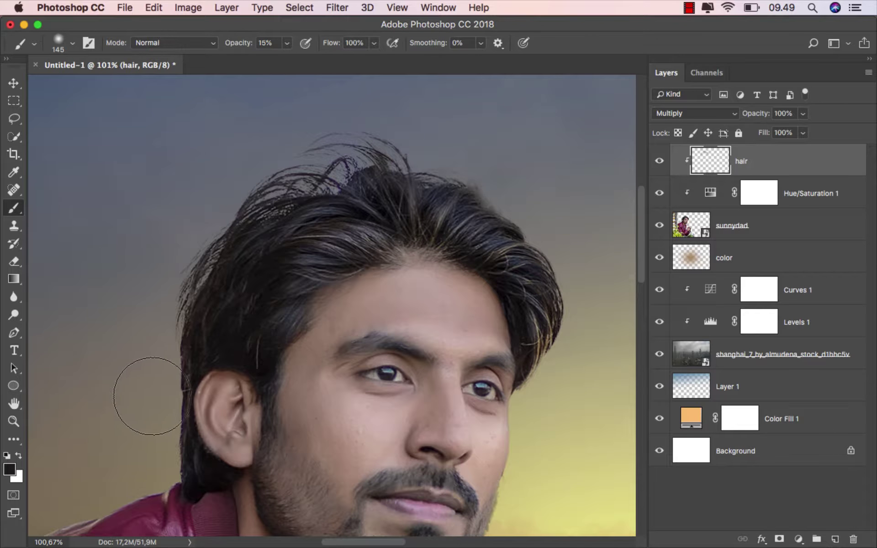
pyautogui.scroll(-1, 152, 398)
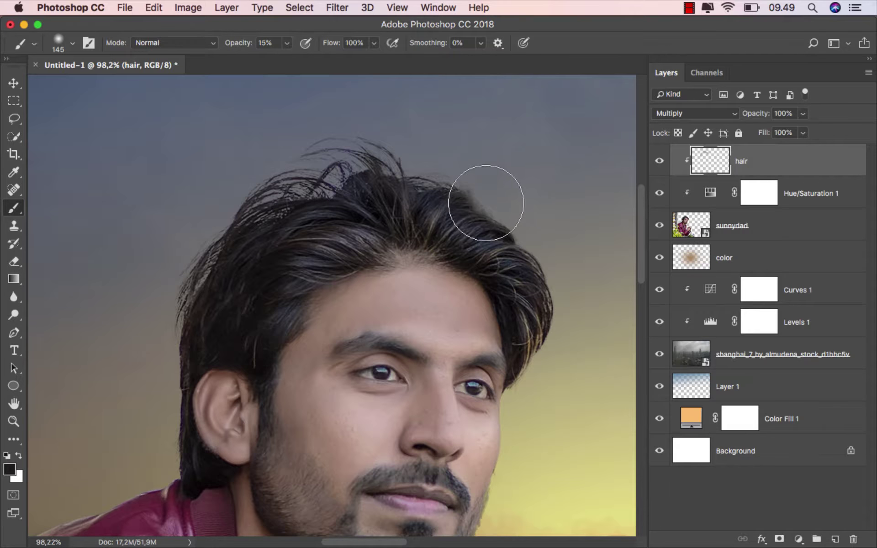
pyautogui.scroll(-1, 333, 243)
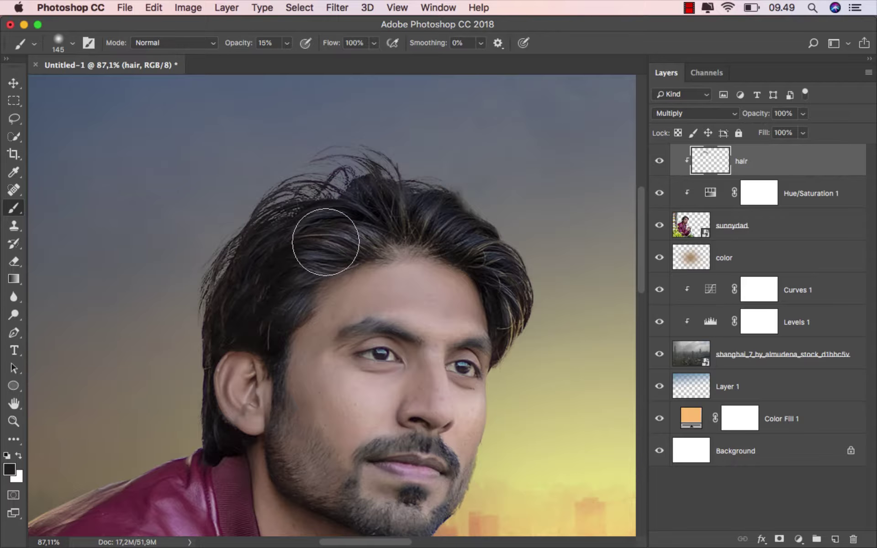
pyautogui.scroll(-1, 293, 297)
# Compare the whole composite with the hair layer hidden and shown.
pyautogui.scroll(-4, 285, 307)
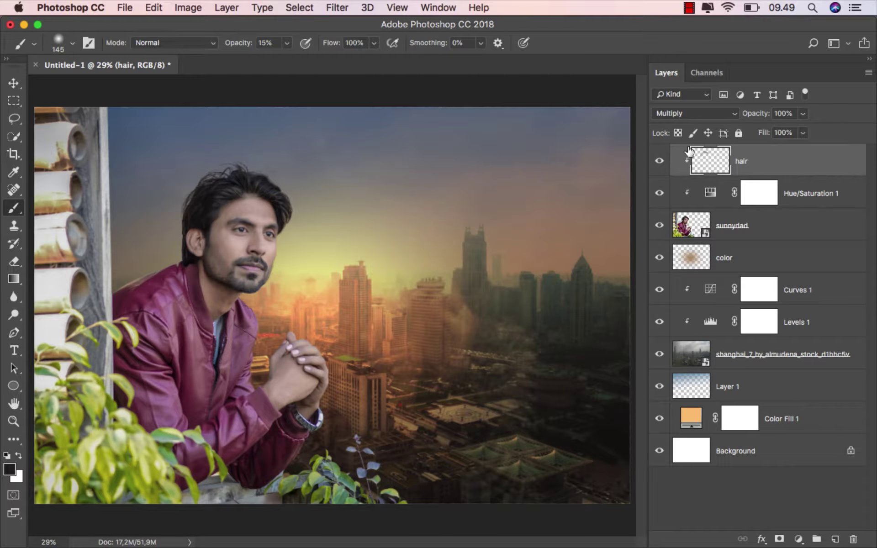
pyautogui.click(660, 162)
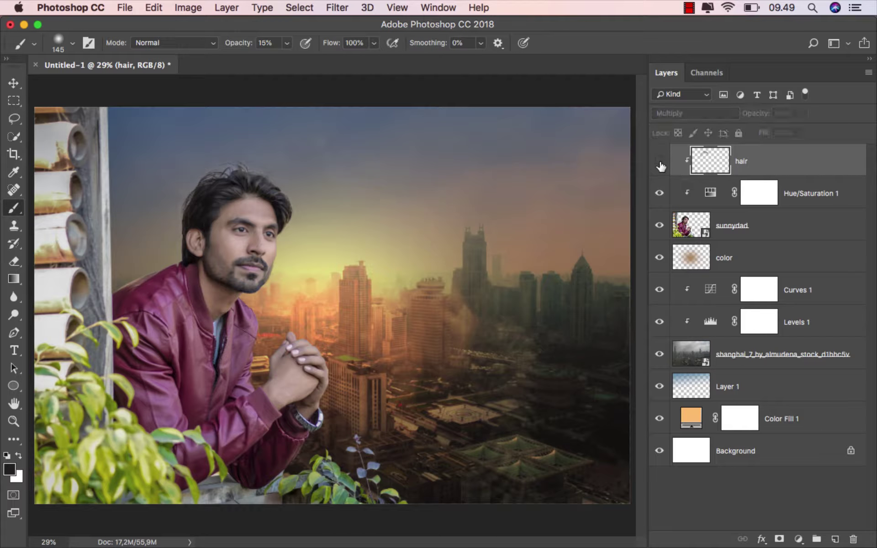
pyautogui.click(660, 163)
pyautogui.press('v')
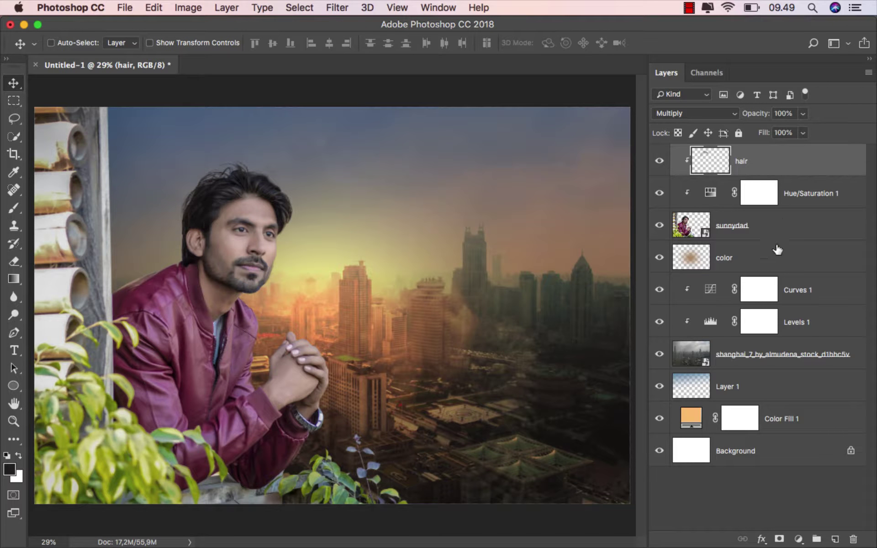
# Add a Brightness/Contrast adjustment clipped to the man's layer, with brightness at -150 and contrast at about 69.
pyautogui.click(799, 539)
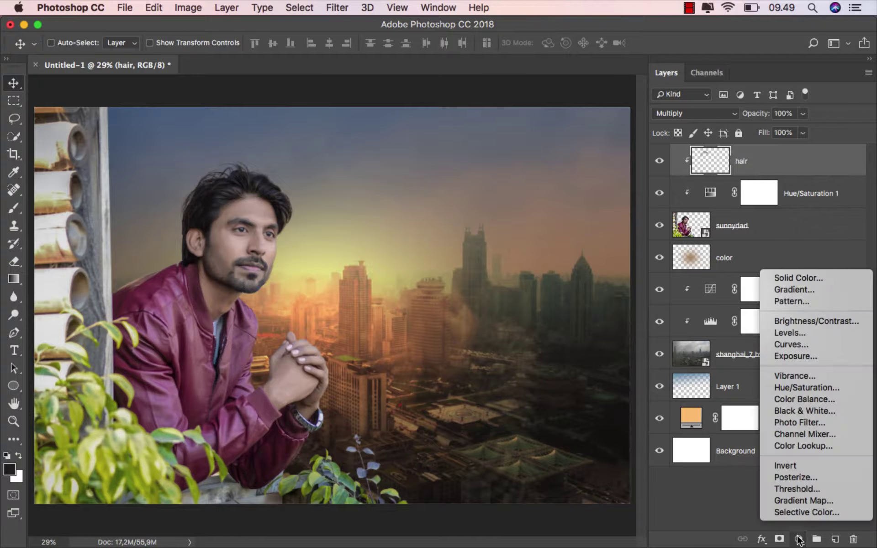
pyautogui.click(801, 319)
pyautogui.click(548, 480)
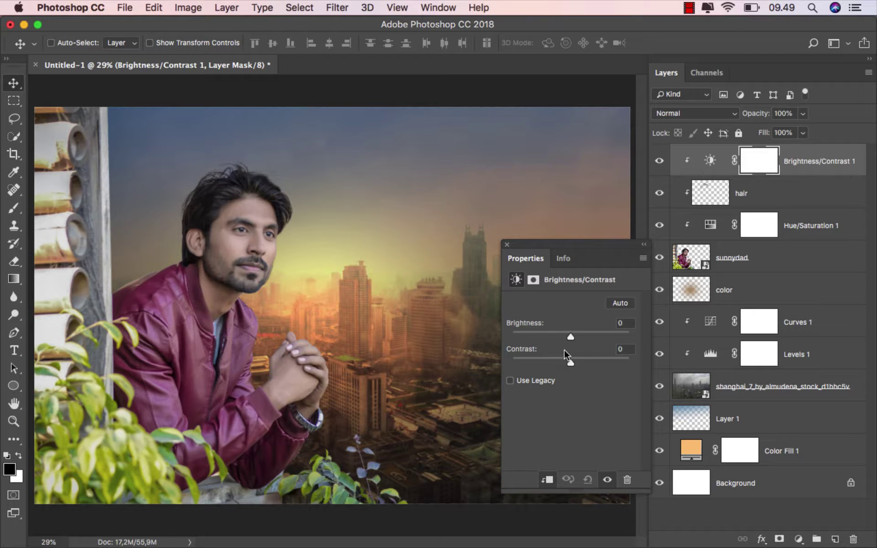
pyautogui.moveTo(571, 334); pyautogui.dragTo(508, 333)
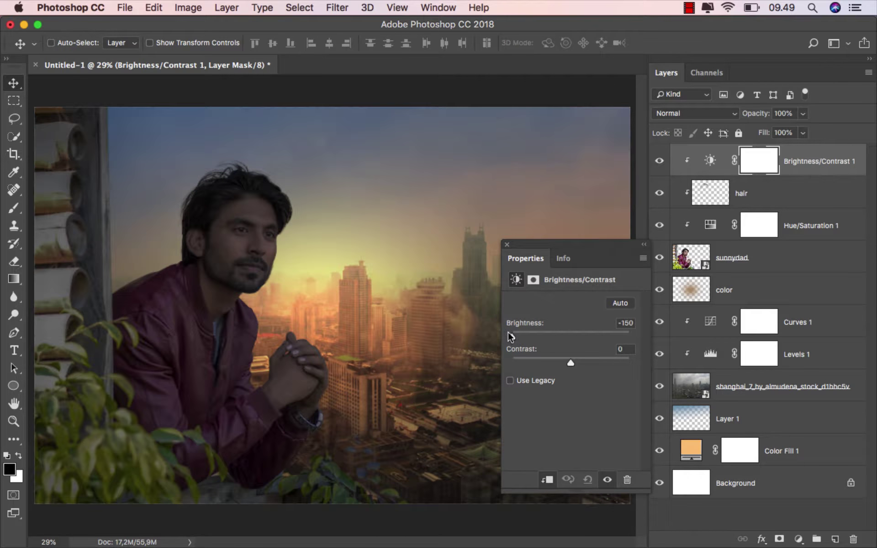
pyautogui.moveTo(576, 361); pyautogui.dragTo(611, 362)
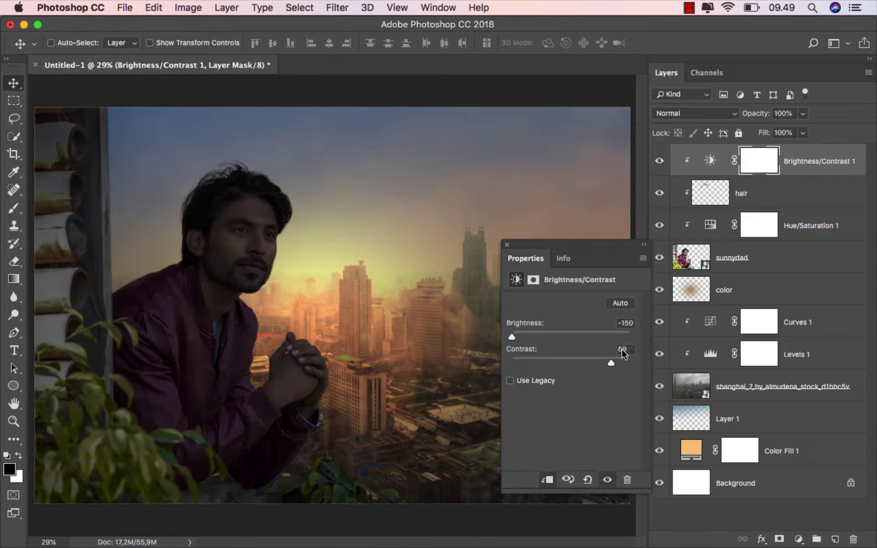
pyautogui.click(507, 244)
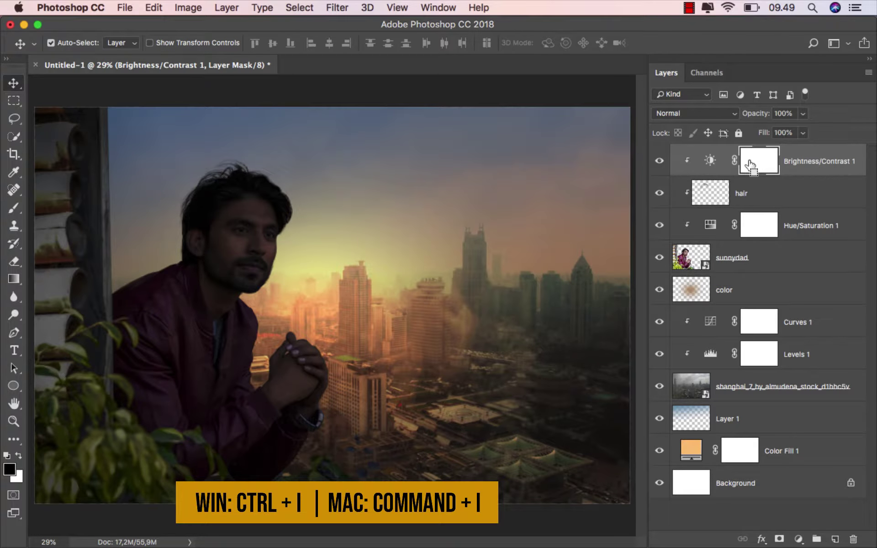
# Invert the Brightness/Contrast mask to black and prepare a white brush with 21% opacity and a size of 517 px.
pyautogui.press('super+i')
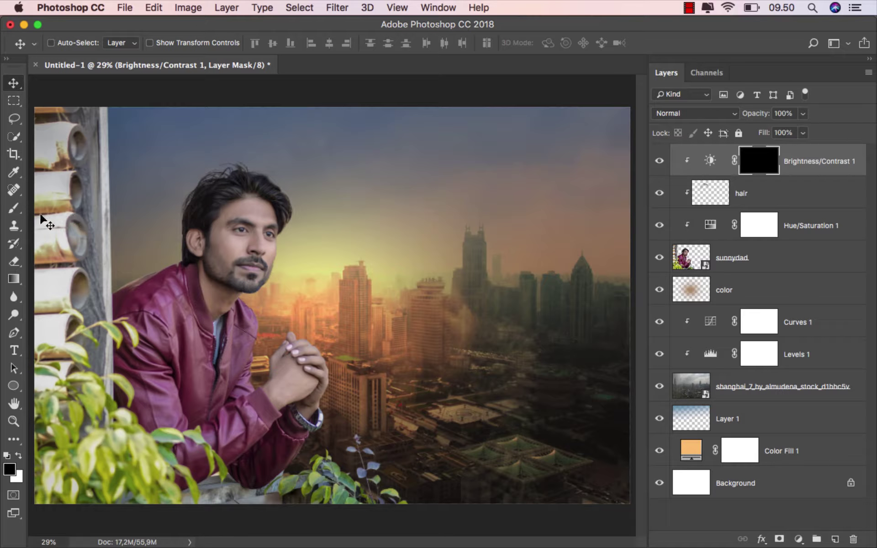
pyautogui.rightClick(11, 213)
pyautogui.click(60, 210)
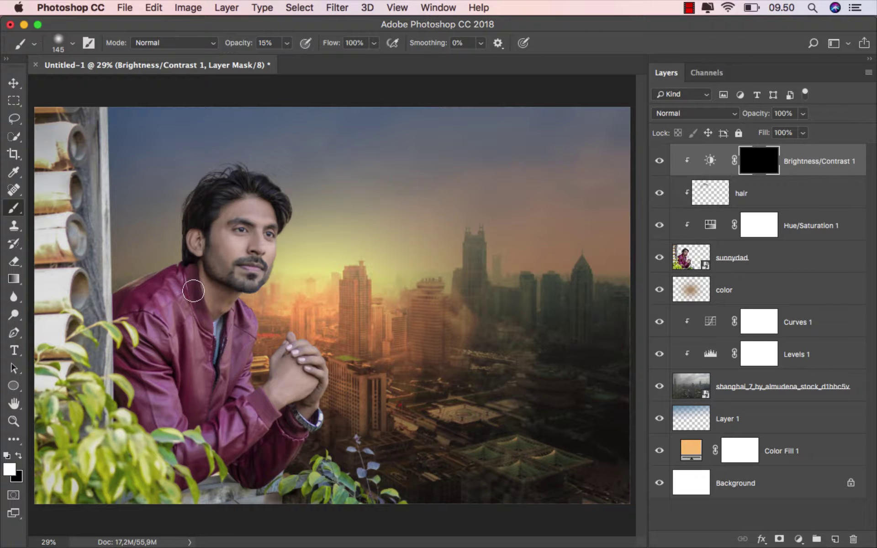
pyautogui.scroll(-1, 193, 291)
pyautogui.click(284, 44)
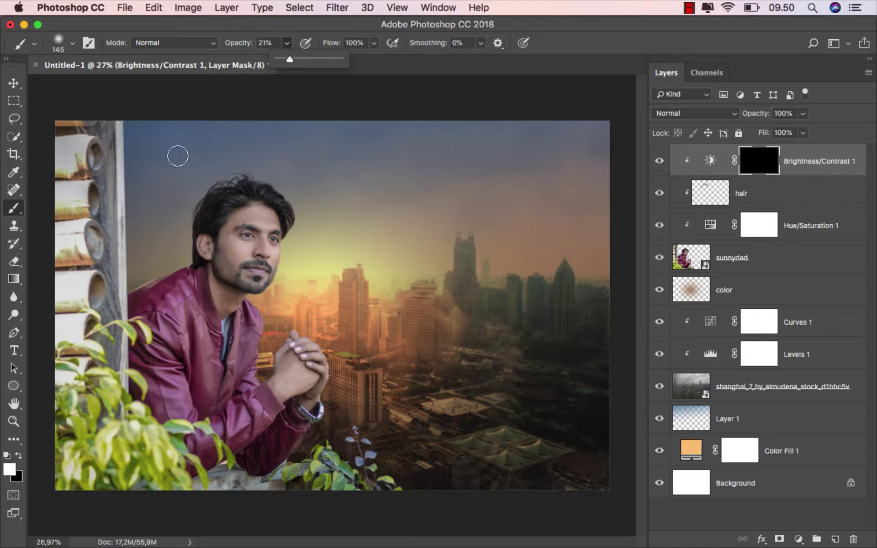
pyautogui.moveTo(178, 156); pyautogui.dragTo(204, 156)
# Paint white on the Brightness/Contrast mask over the wooden wall and foreground leaves to darken them, enlarging the brush to 709 px.
pyautogui.moveTo(81, 103); pyautogui.dragTo(82, 386)
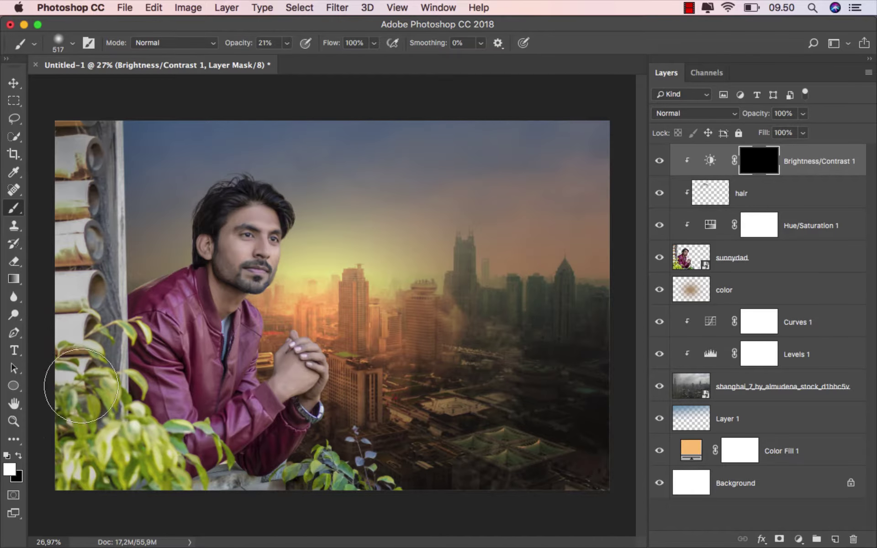
pyautogui.moveTo(100, 347); pyautogui.dragTo(124, 347)
pyautogui.moveTo(93, 436)
pyautogui.mouseDown()
pyautogui.moveTo(182, 470)
pyautogui.moveTo(170, 482)
pyautogui.moveTo(83, 433)
pyautogui.moveTo(71, 322)
pyautogui.moveTo(76, 193)
pyautogui.moveTo(91, 154)
pyautogui.moveTo(116, 137)
pyautogui.moveTo(103, 122)
pyautogui.moveTo(73, 144)
pyautogui.moveTo(61, 171)
pyautogui.moveTo(72, 374)
pyautogui.mouseUp()
pyautogui.moveTo(72, 374)
pyautogui.mouseDown()
pyautogui.moveTo(71, 318)
pyautogui.moveTo(88, 294)
pyautogui.moveTo(70, 135)
pyautogui.moveTo(50, 290)
pyautogui.moveTo(58, 387)
pyautogui.moveTo(90, 462)
pyautogui.moveTo(140, 485)
pyautogui.moveTo(115, 384)
pyautogui.moveTo(125, 283)
pyautogui.moveTo(105, 387)
pyautogui.moveTo(85, 304)
pyautogui.moveTo(72, 137)
pyautogui.moveTo(93, 411)
pyautogui.moveTo(151, 476)
pyautogui.moveTo(200, 487)
pyautogui.moveTo(188, 466)
pyautogui.moveTo(153, 485)
pyautogui.moveTo(297, 488)
pyautogui.moveTo(362, 455)
pyautogui.moveTo(392, 456)
pyautogui.moveTo(401, 468)
pyautogui.moveTo(380, 485)
pyautogui.moveTo(316, 482)
pyautogui.moveTo(215, 499)
pyautogui.moveTo(355, 451)
pyautogui.moveTo(371, 471)
pyautogui.moveTo(323, 487)
pyautogui.moveTo(240, 484)
pyautogui.moveTo(174, 471)
pyautogui.moveTo(152, 449)
pyautogui.moveTo(122, 446)
pyautogui.moveTo(75, 468)
pyautogui.moveTo(129, 458)
pyautogui.moveTo(104, 378)
pyautogui.moveTo(97, 423)
pyautogui.moveTo(137, 431)
pyautogui.moveTo(145, 410)
pyautogui.moveTo(184, 444)
pyautogui.moveTo(260, 449)
pyautogui.moveTo(259, 463)
pyautogui.moveTo(153, 455)
pyautogui.moveTo(99, 356)
pyautogui.moveTo(111, 313)
pyautogui.moveTo(101, 292)
pyautogui.mouseUp()
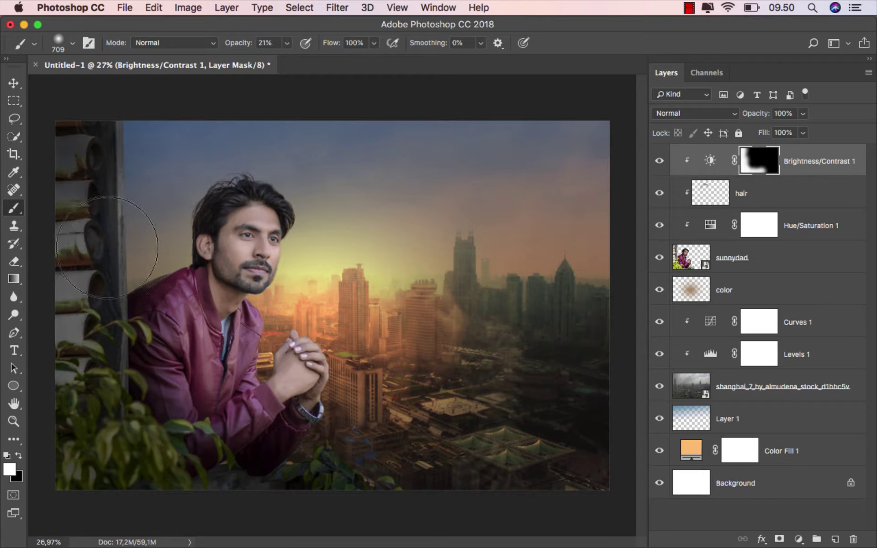
pyautogui.moveTo(108, 248)
pyautogui.mouseDown()
pyautogui.moveTo(81, 133)
pyautogui.moveTo(86, 399)
pyautogui.moveTo(68, 236)
pyautogui.moveTo(69, 434)
pyautogui.moveTo(67, 150)
pyautogui.moveTo(100, 406)
pyautogui.moveTo(137, 473)
pyautogui.mouseUp()
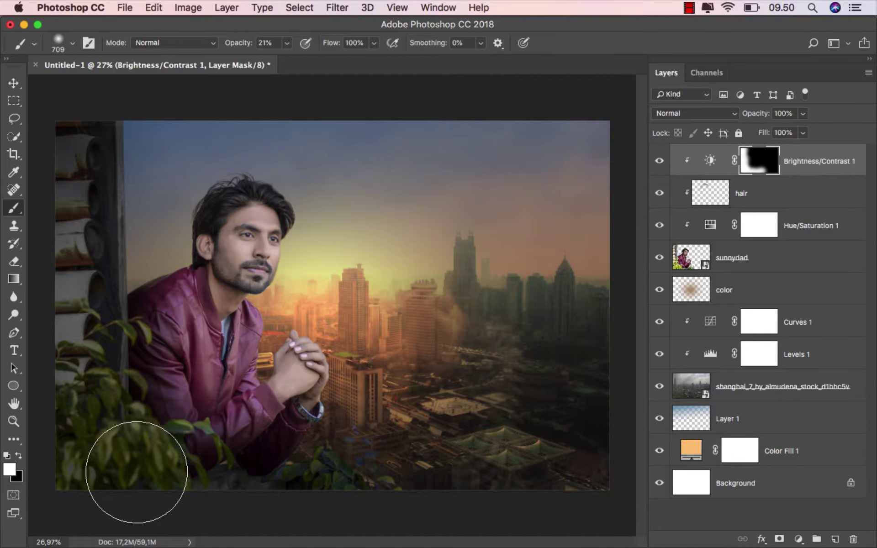
# Paint black on the mask over the small plant below the man's hands to lighten it, and compare the adjustment hidden and shown.
pyautogui.scroll(1, 118, 452)
pyautogui.scroll(1, 320, 439)
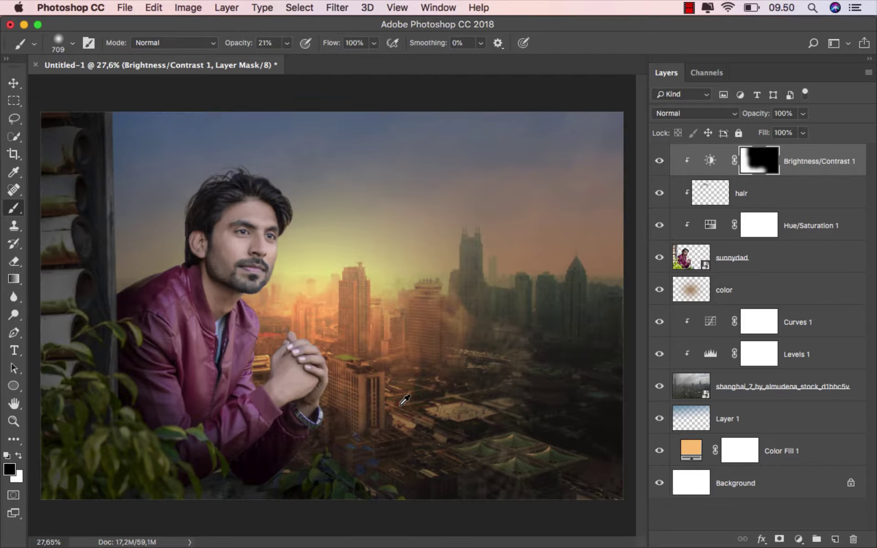
pyautogui.moveTo(356, 437)
pyautogui.mouseDown()
pyautogui.moveTo(415, 453)
pyautogui.moveTo(348, 451)
pyautogui.mouseUp()
pyautogui.scroll(-3, 411, 386)
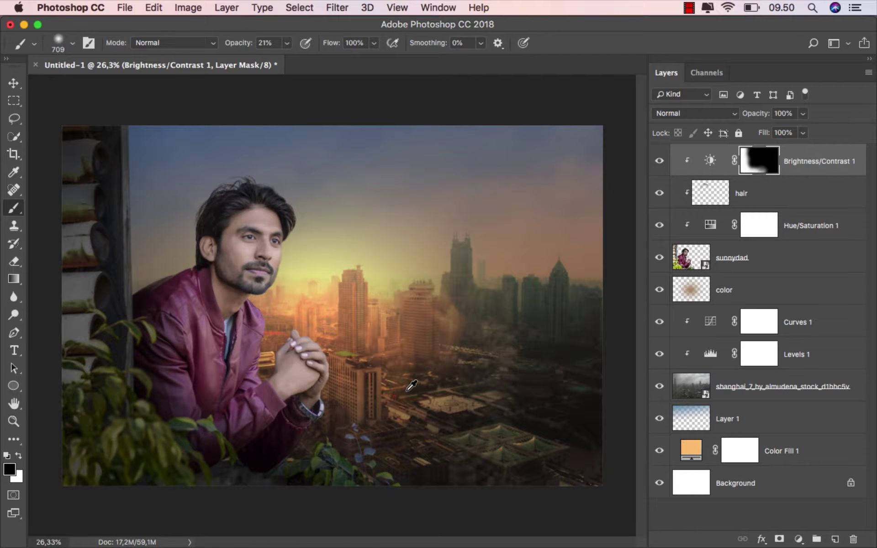
pyautogui.click(659, 161)
pyautogui.click(659, 161)
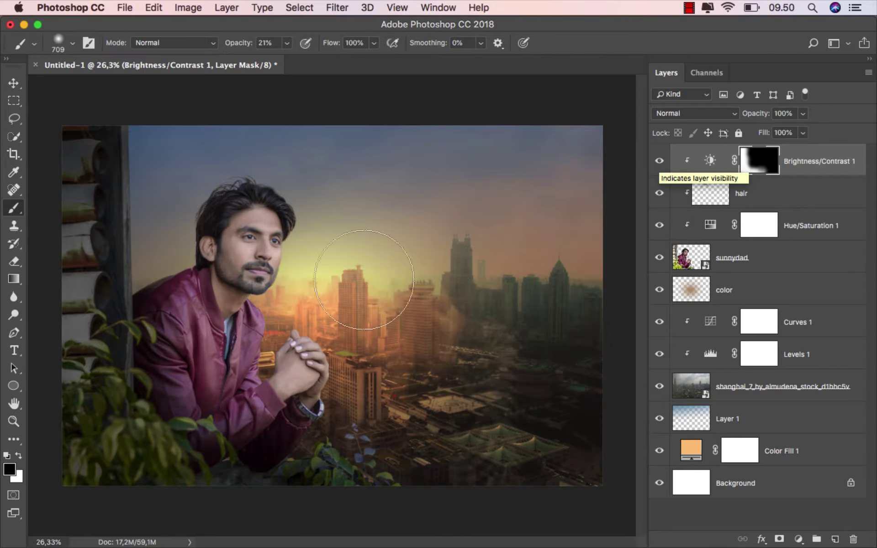
# Darken the back of the man's hair and jacket by painting white on the mask with a 302 px brush, and compare the result.
pyautogui.moveTo(231, 280); pyautogui.dragTo(194, 279)
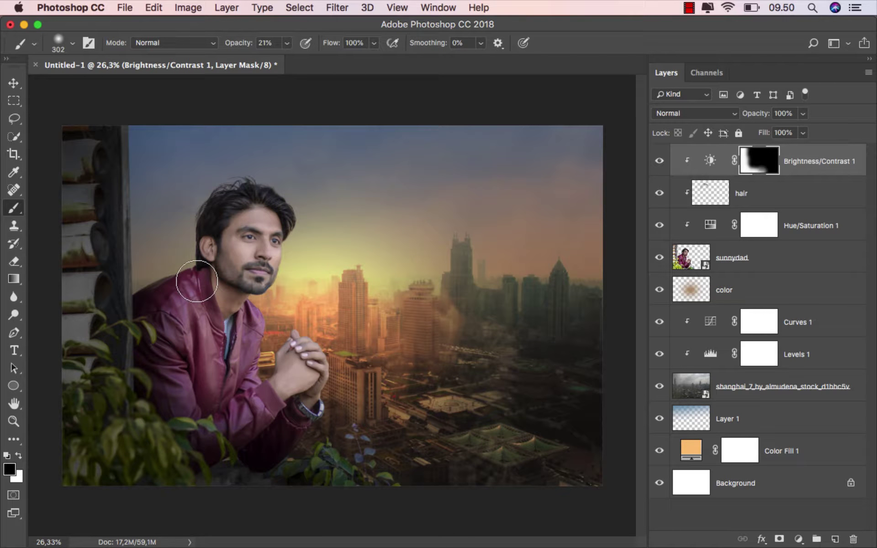
pyautogui.scroll(2, 197, 281)
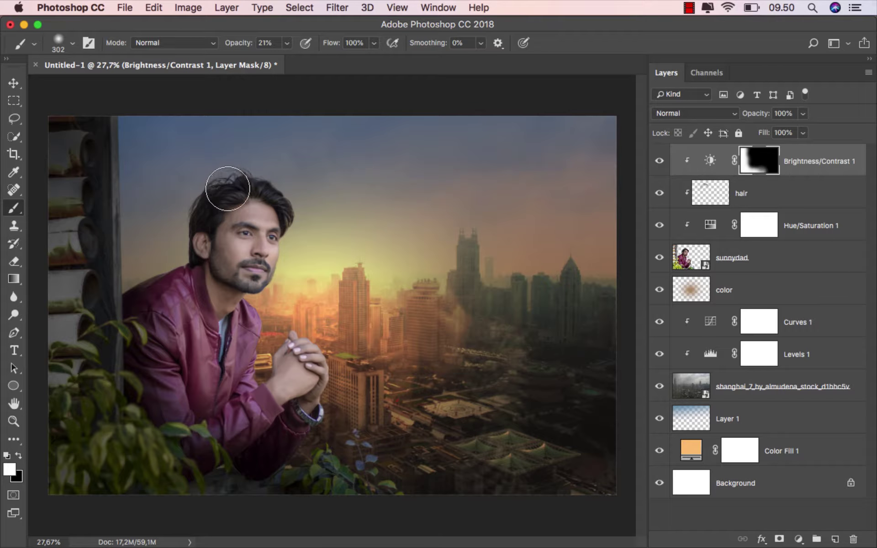
pyautogui.moveTo(204, 253)
pyautogui.mouseDown()
pyautogui.moveTo(219, 300)
pyautogui.moveTo(203, 281)
pyautogui.moveTo(174, 301)
pyautogui.moveTo(180, 324)
pyautogui.moveTo(185, 318)
pyautogui.moveTo(160, 339)
pyautogui.mouseUp()
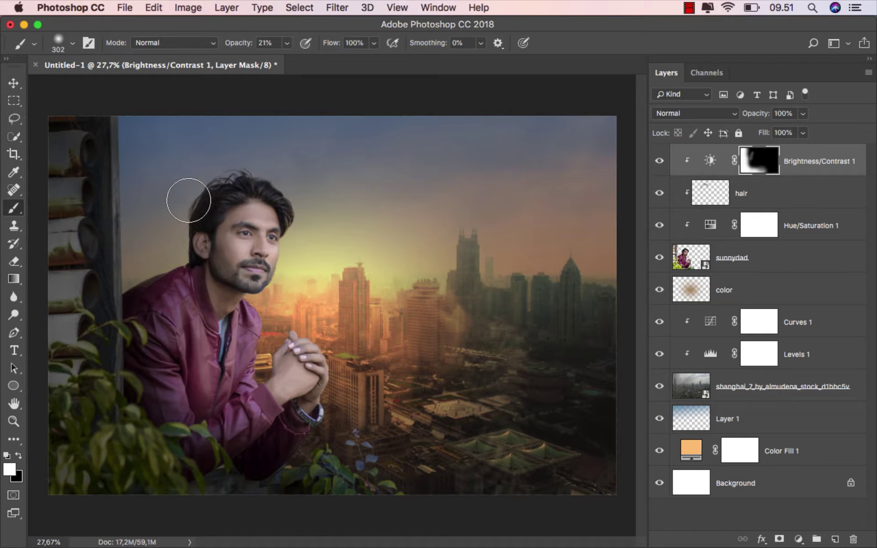
pyautogui.scroll(1, 171, 268)
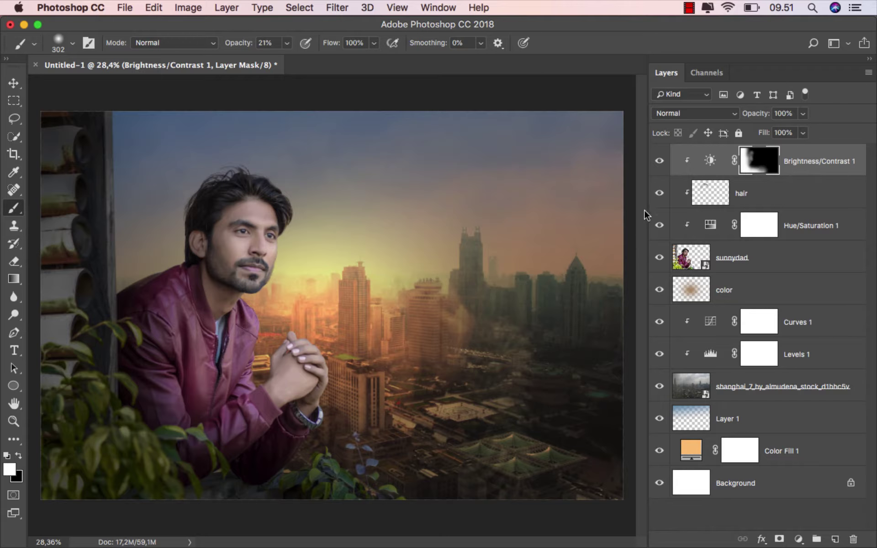
pyautogui.click(660, 163)
# Subtly darken the shaded side of the man's face by painting white on the mask with a 244 px brush at 12% opacity, and compare the result.
pyautogui.moveTo(290, 273); pyautogui.dragTo(257, 270)
pyautogui.moveTo(224, 228); pyautogui.dragTo(237, 228)
pyautogui.click(286, 44)
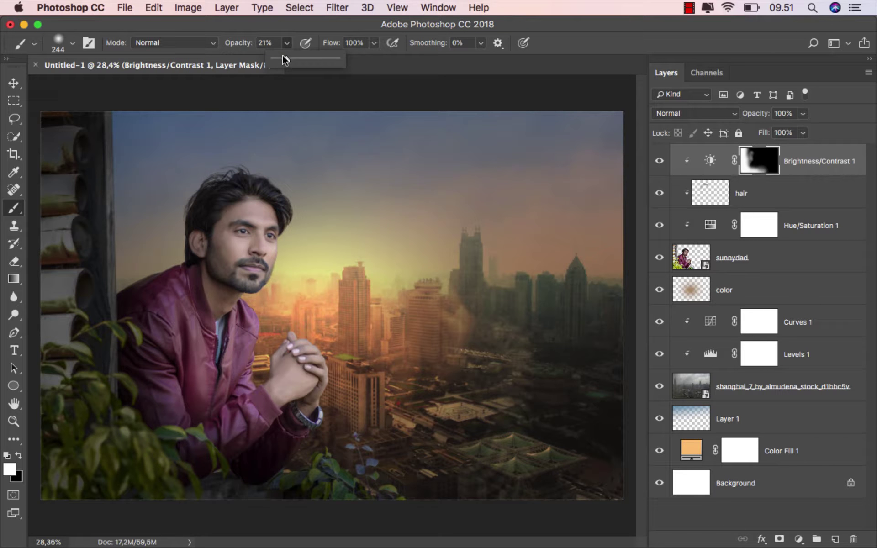
pyautogui.moveTo(220, 216); pyautogui.dragTo(229, 221)
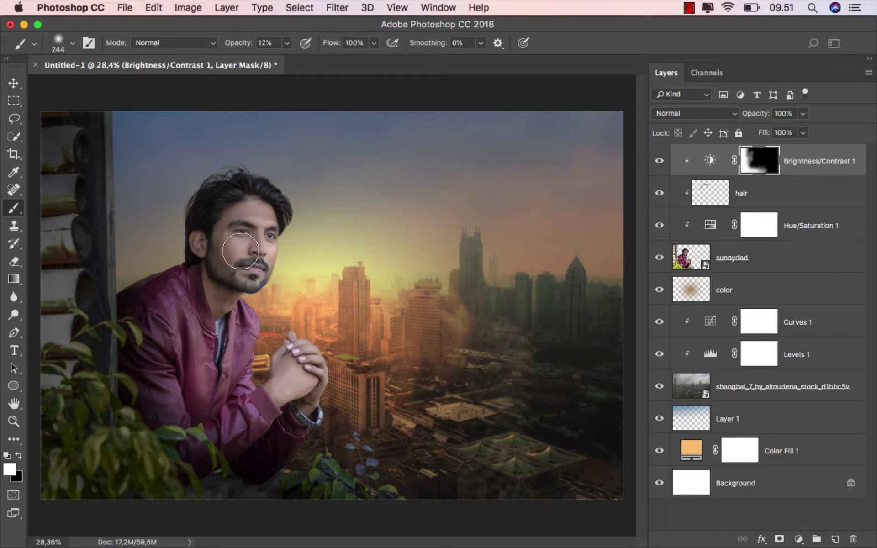
pyautogui.scroll(1, 292, 330)
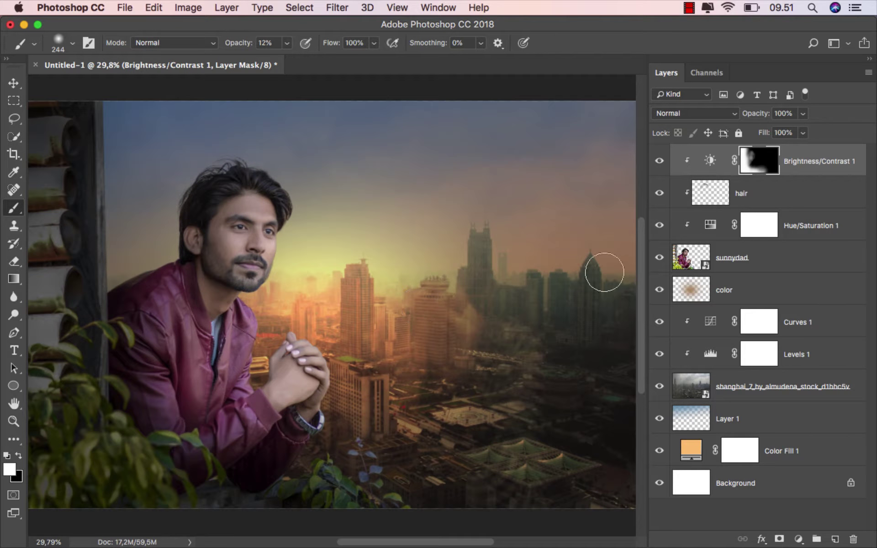
pyautogui.click(655, 162)
pyautogui.click(655, 162)
pyautogui.scroll(-1, 488, 299)
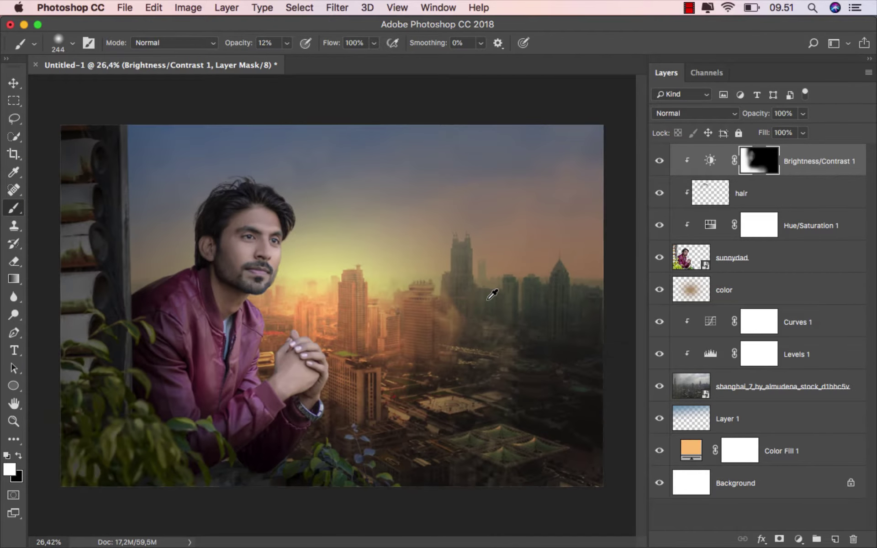
# Paint white at 12% opacity on the Brightness/Contrast mask over the man's clasped hands, sleeve and lower jacket to darken them.
pyautogui.click(808, 164)
pyautogui.press('v')
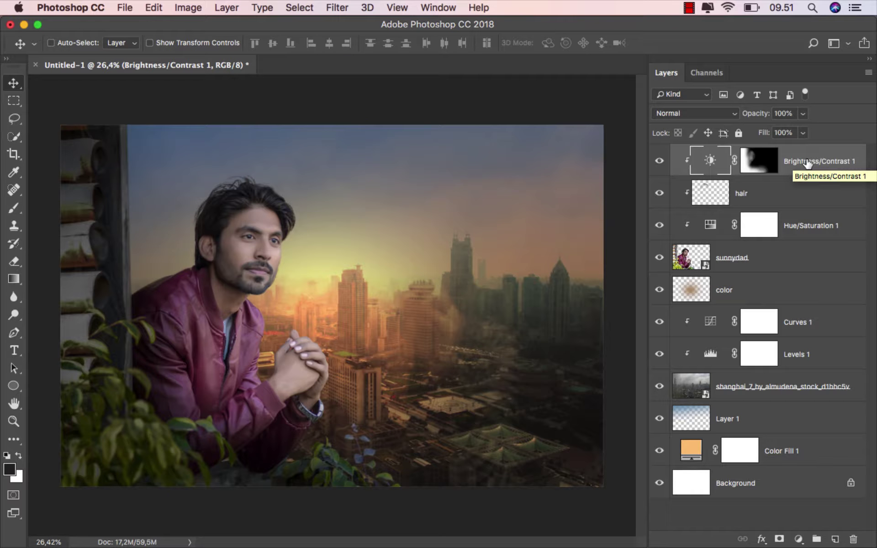
pyautogui.click(768, 165)
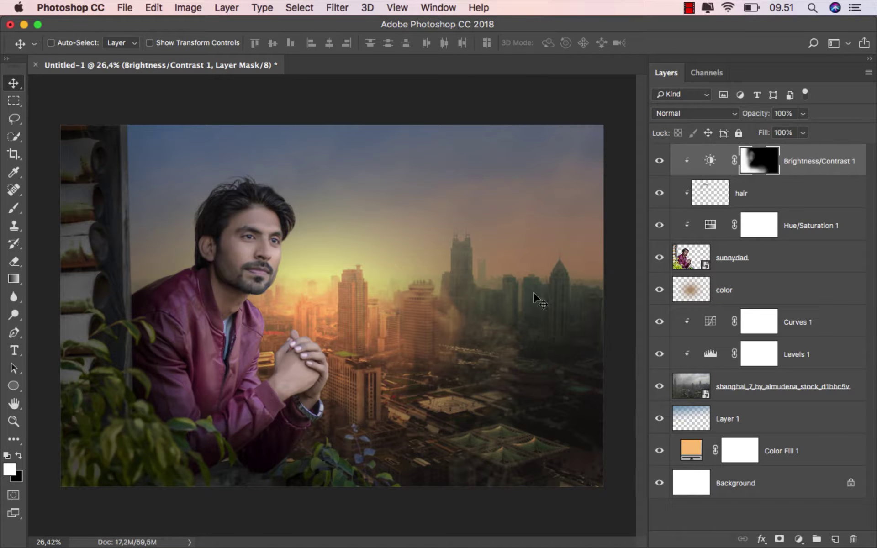
pyautogui.click(14, 208)
pyautogui.scroll(1, 318, 422)
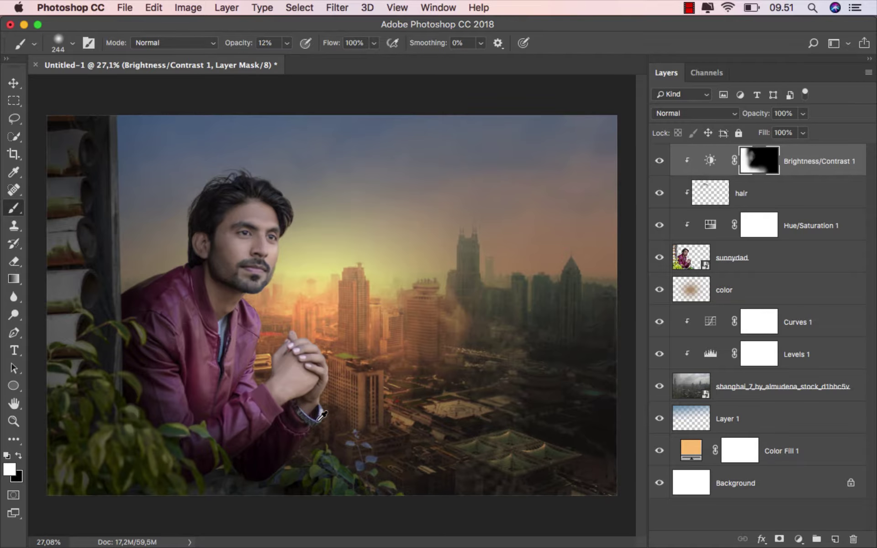
pyautogui.moveTo(291, 393)
pyautogui.mouseDown()
pyautogui.moveTo(292, 366)
pyautogui.moveTo(282, 401)
pyautogui.moveTo(305, 379)
pyautogui.mouseUp()
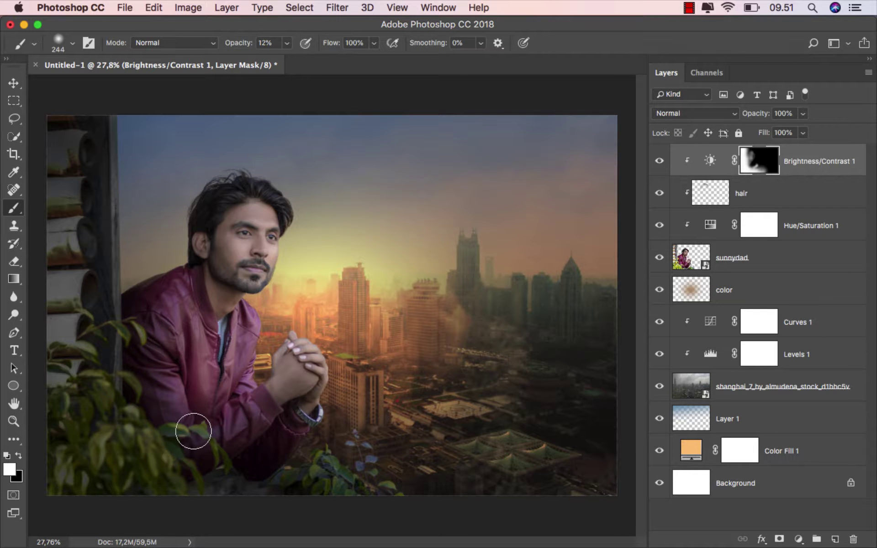
pyautogui.moveTo(206, 386); pyautogui.dragTo(216, 397)
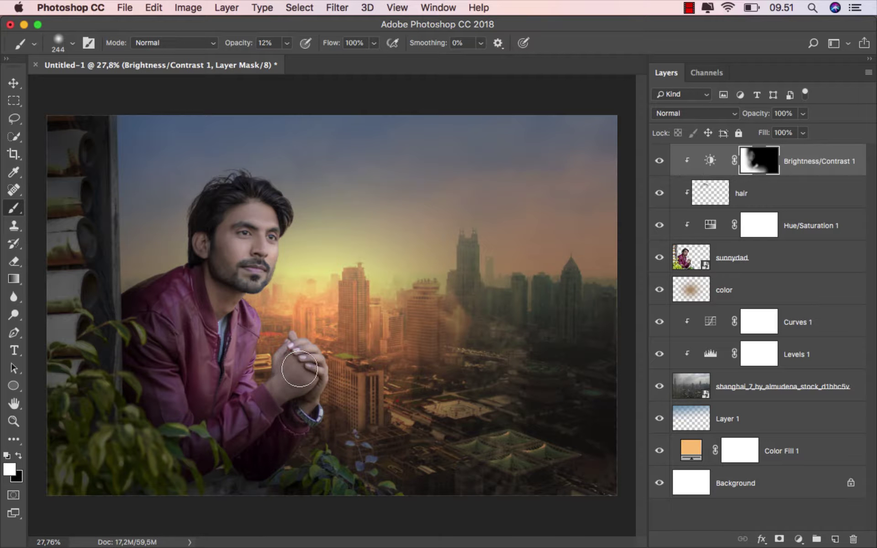
pyautogui.moveTo(295, 412); pyautogui.dragTo(301, 412)
# Soften the shading around the hands by painting black on the mask with a 519 px brush, and compare the adjustment hidden and shown.
pyautogui.scroll(2, 287, 441)
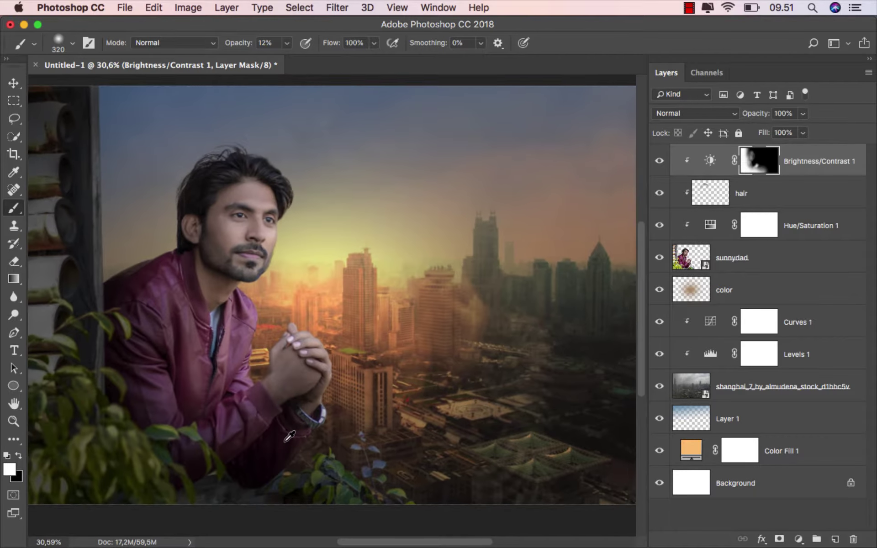
pyautogui.moveTo(266, 345)
pyautogui.mouseDown()
pyautogui.moveTo(294, 363)
pyautogui.moveTo(312, 352)
pyautogui.moveTo(296, 325)
pyautogui.moveTo(251, 353)
pyautogui.moveTo(199, 361)
pyautogui.moveTo(190, 320)
pyautogui.moveTo(200, 300)
pyautogui.moveTo(239, 275)
pyautogui.moveTo(275, 219)
pyautogui.moveTo(273, 204)
pyautogui.moveTo(292, 206)
pyautogui.moveTo(282, 340)
pyautogui.mouseUp()
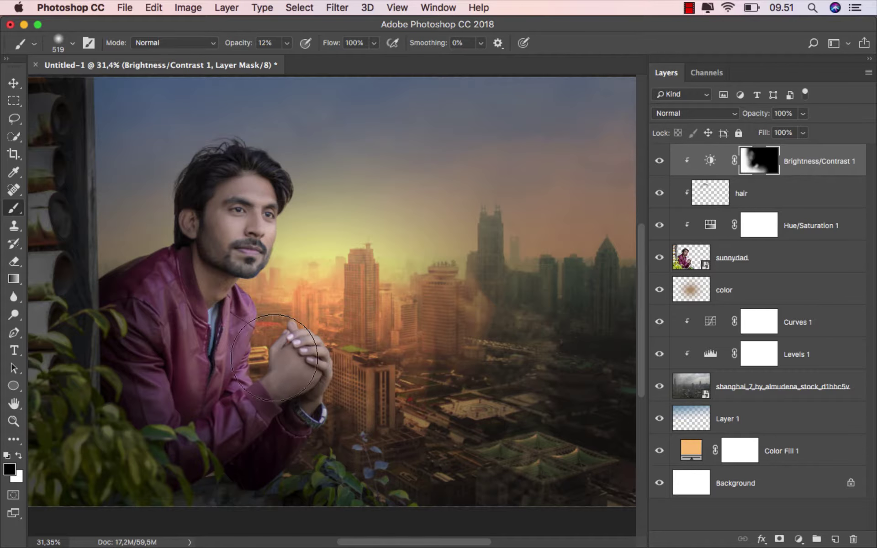
pyautogui.scroll(-2, 337, 353)
pyautogui.click(659, 164)
pyautogui.click(660, 165)
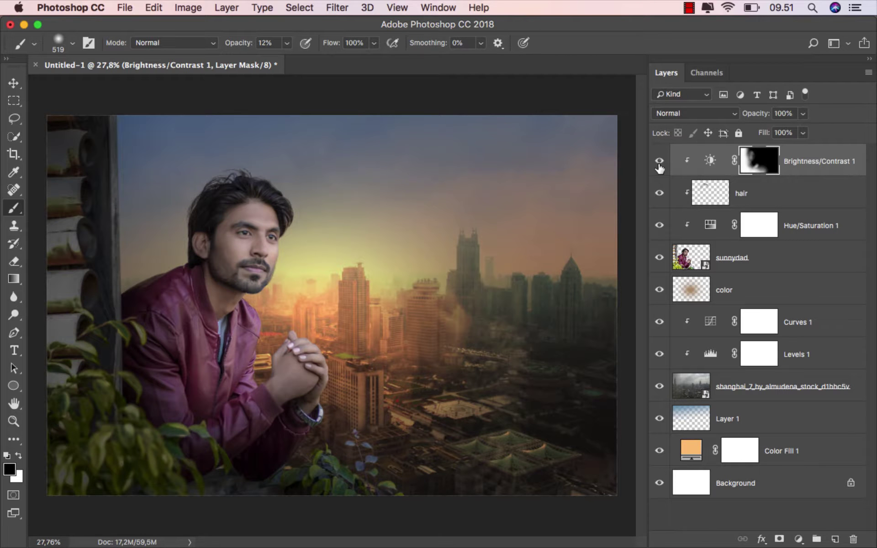
# Add a new layer above Brightness/Contrast 1, clip it to the man, name it color and set its blend mode to Overlay.
pyautogui.click(808, 163)
pyautogui.press('v')
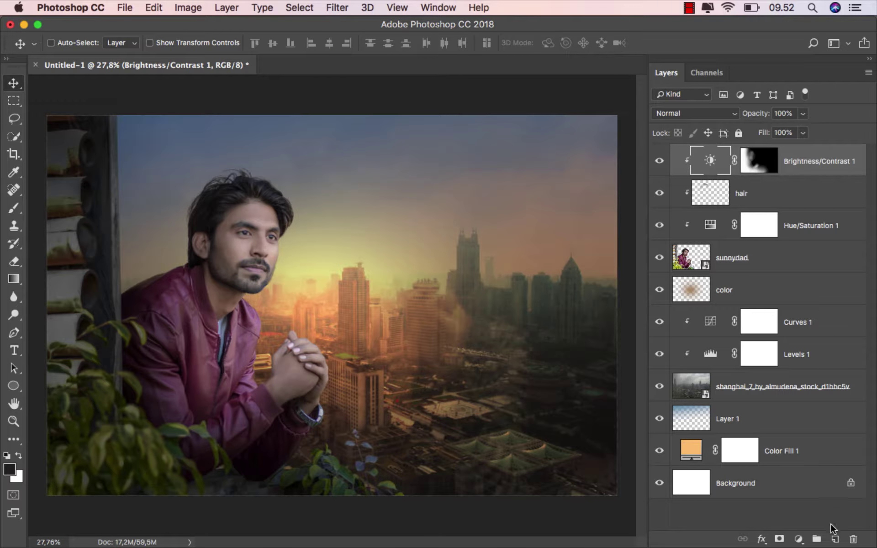
pyautogui.click(835, 539)
pyautogui.rightClick(748, 157)
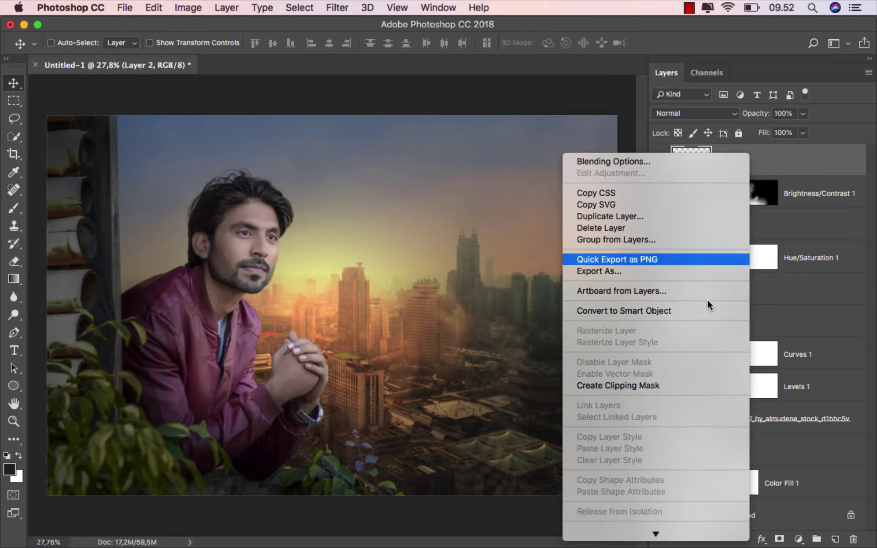
pyautogui.click(684, 380)
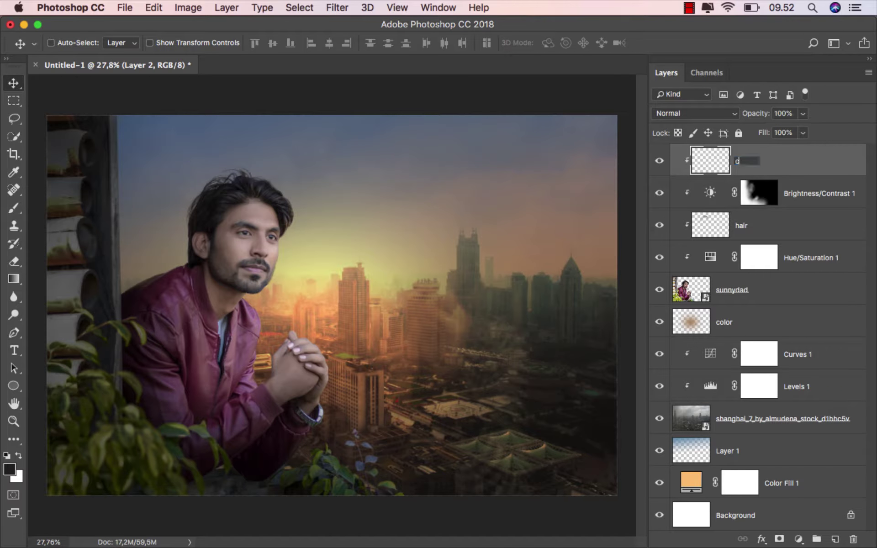
pyautogui.press('Return')
pyautogui.click(706, 115)
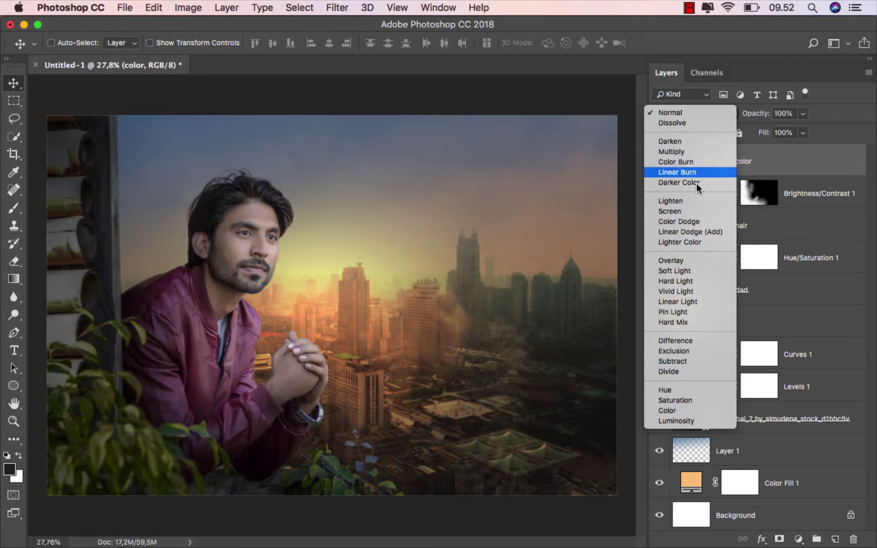
pyautogui.click(696, 258)
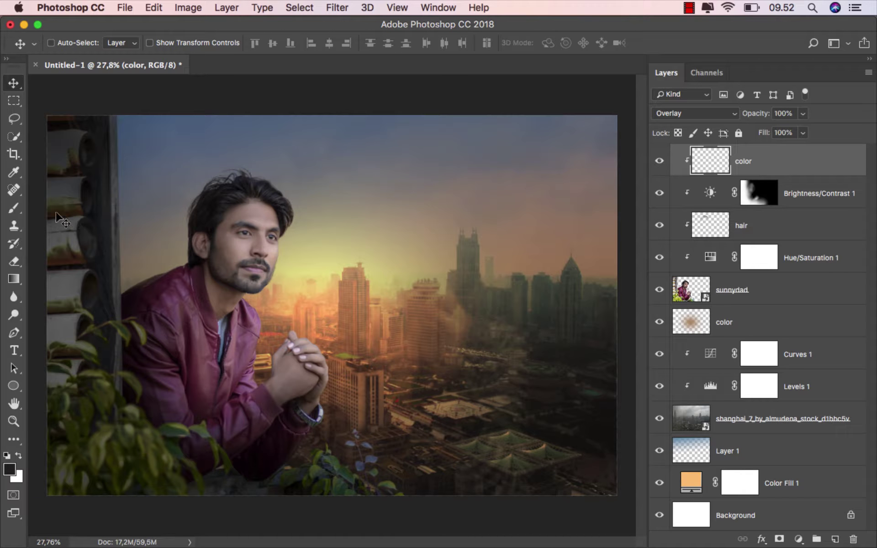
# Sample orange from the sunset glow and paint it at 12% opacity along the sunlit edge of the man's hair and face.
pyautogui.rightClick(16, 210)
pyautogui.click(38, 208)
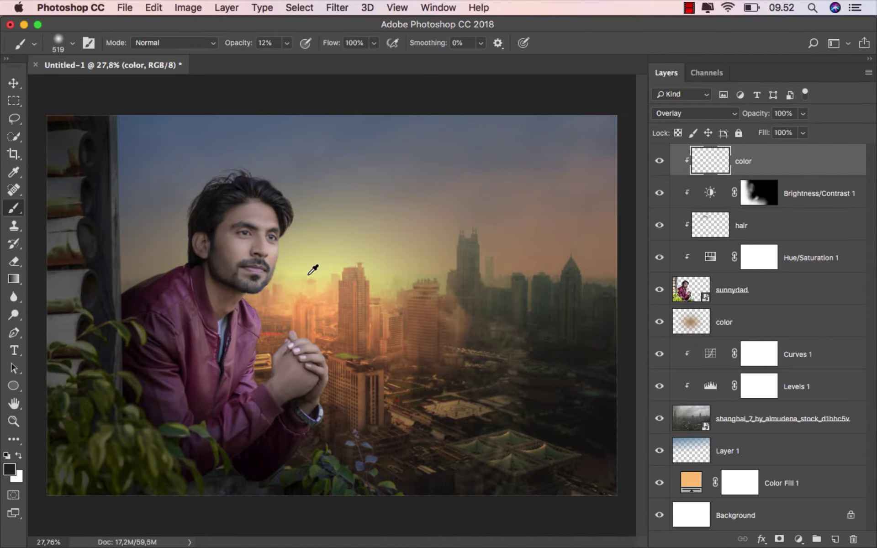
pyautogui.moveTo(313, 270); pyautogui.dragTo(306, 297)
pyautogui.scroll(3, 269, 251)
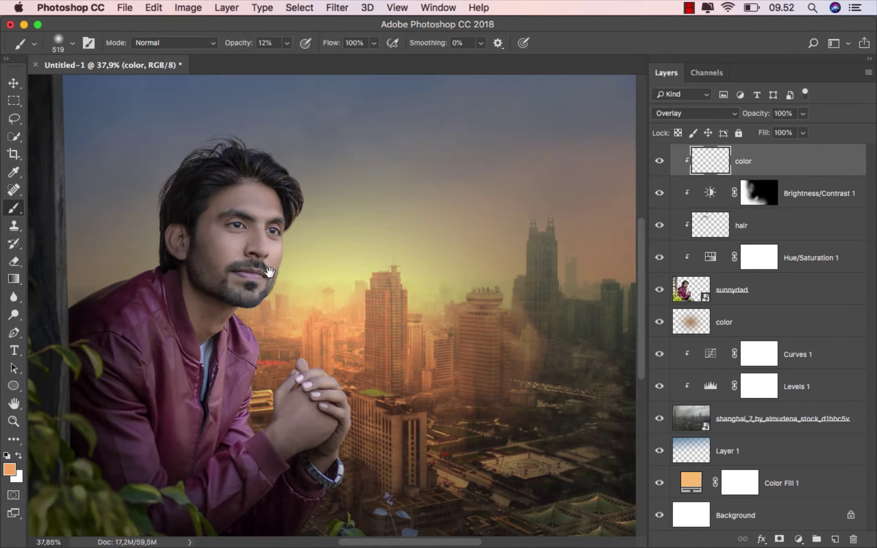
pyautogui.moveTo(269, 272); pyautogui.dragTo(340, 334)
pyautogui.scroll(3, 332, 291)
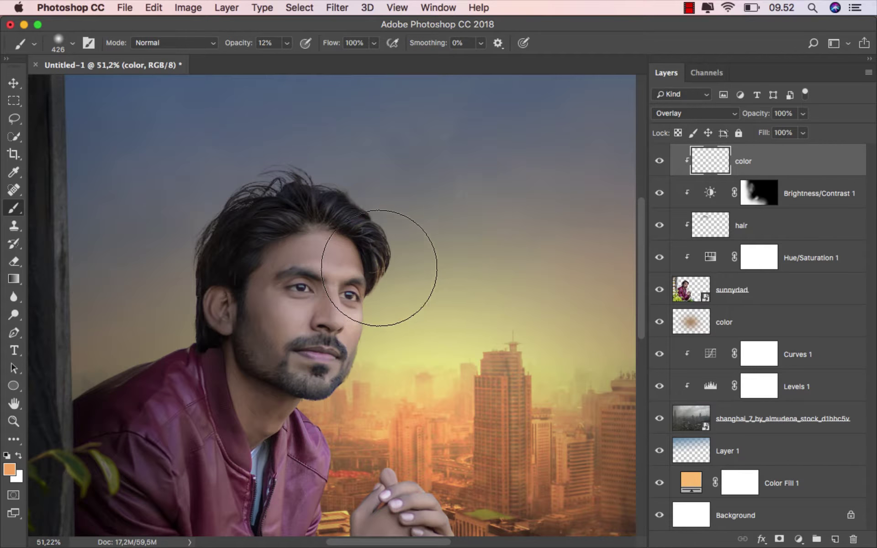
pyautogui.moveTo(380, 261)
pyautogui.mouseDown()
pyautogui.moveTo(365, 210)
pyautogui.moveTo(371, 334)
pyautogui.moveTo(370, 277)
pyautogui.mouseUp()
pyautogui.moveTo(388, 315); pyautogui.dragTo(381, 317)
pyautogui.moveTo(368, 347)
pyautogui.mouseDown()
pyautogui.moveTo(353, 393)
pyautogui.moveTo(317, 333)
pyautogui.mouseUp()
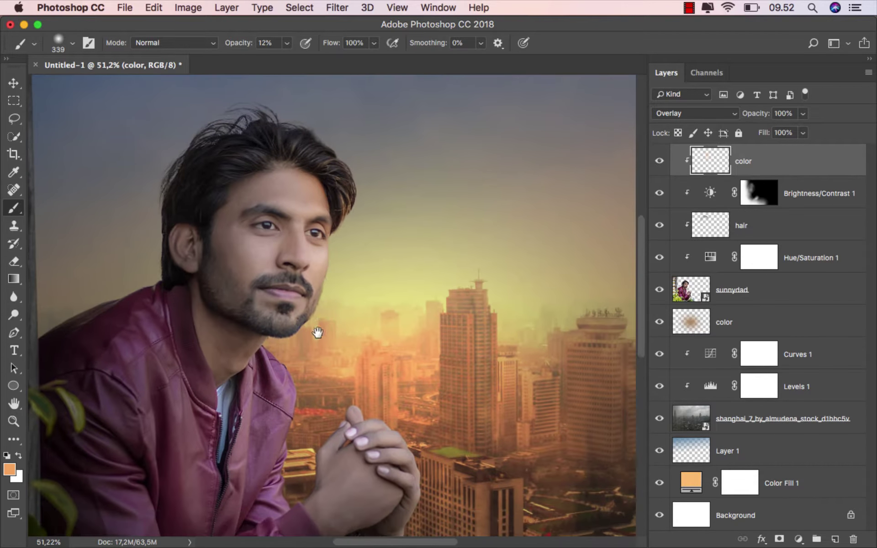
pyautogui.moveTo(340, 231); pyautogui.dragTo(331, 232)
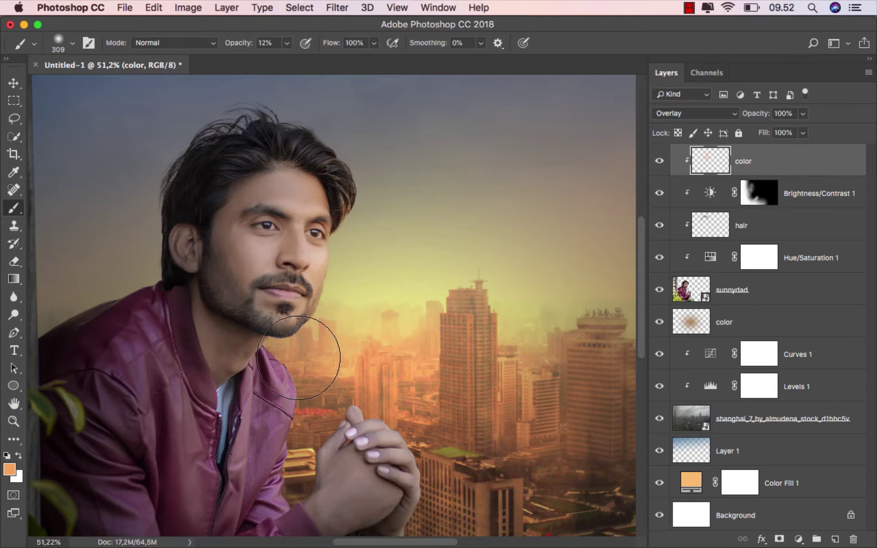
# Paint the orange glow over the front of the jacket and the clasped hands with a brush of 262 to 292 px.
pyautogui.scroll(-5, 297, 355)
pyautogui.moveTo(280, 319); pyautogui.dragTo(268, 319)
pyautogui.scroll(-2, 347, 302)
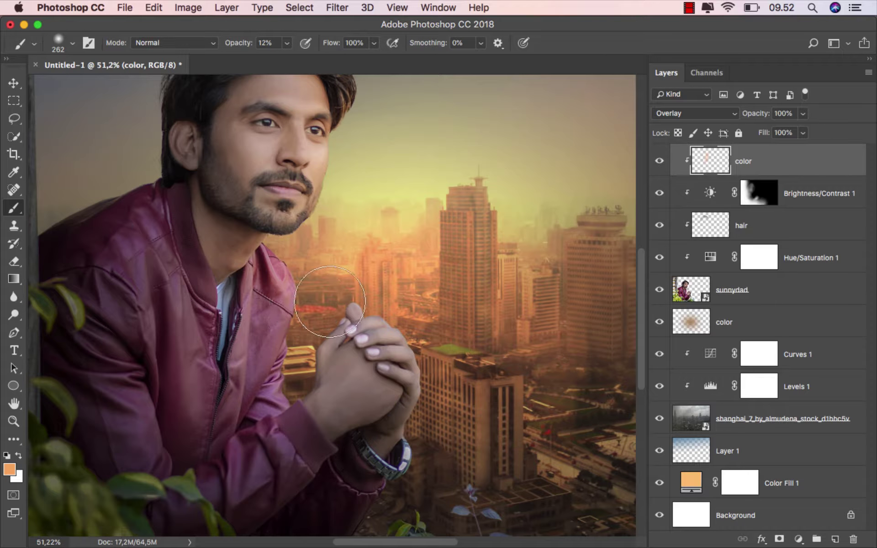
pyautogui.moveTo(360, 309); pyautogui.dragTo(369, 310)
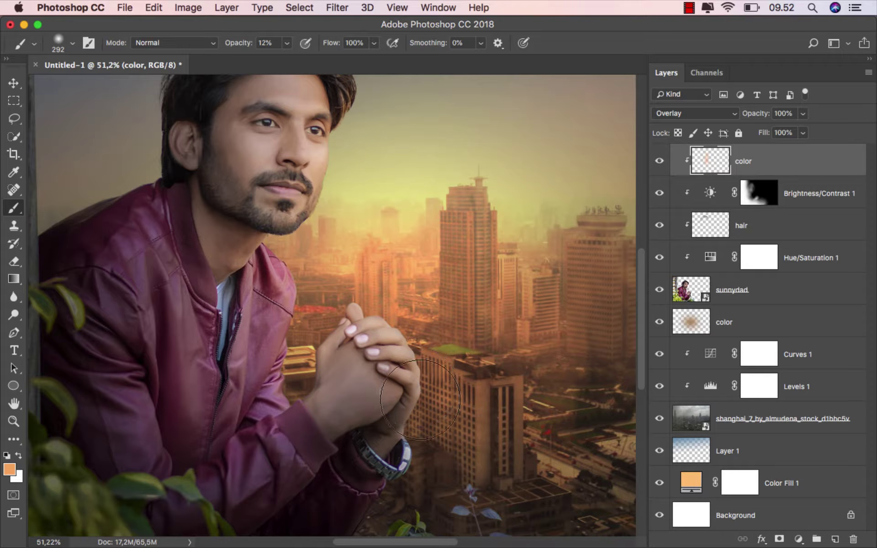
pyautogui.scroll(-2, 391, 333)
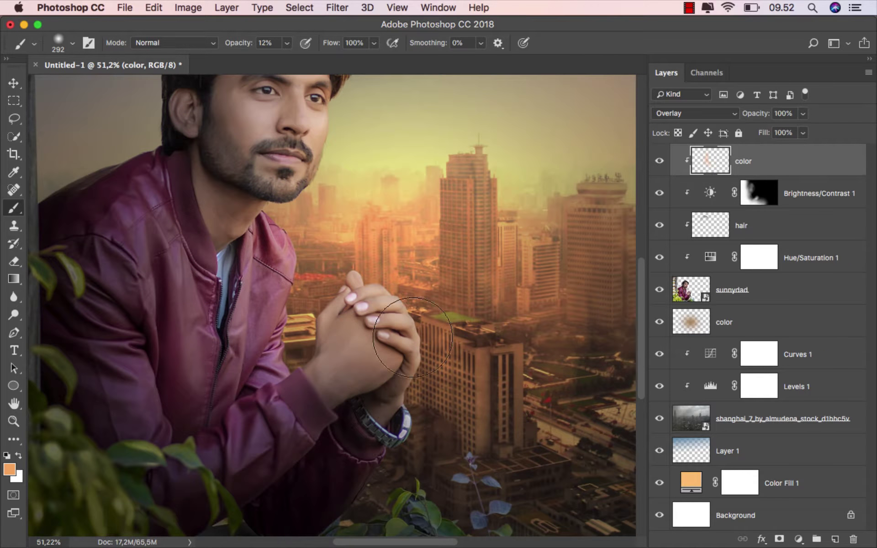
pyautogui.scroll(-2, 434, 331)
# Enlarge the brush to 437 px and paint orange over the lower sleeve and the small plant below the hands.
pyautogui.moveTo(432, 337)
pyautogui.mouseDown()
pyautogui.moveTo(377, 358)
pyautogui.moveTo(331, 303)
pyautogui.mouseUp()
pyautogui.moveTo(384, 350); pyautogui.dragTo(412, 350)
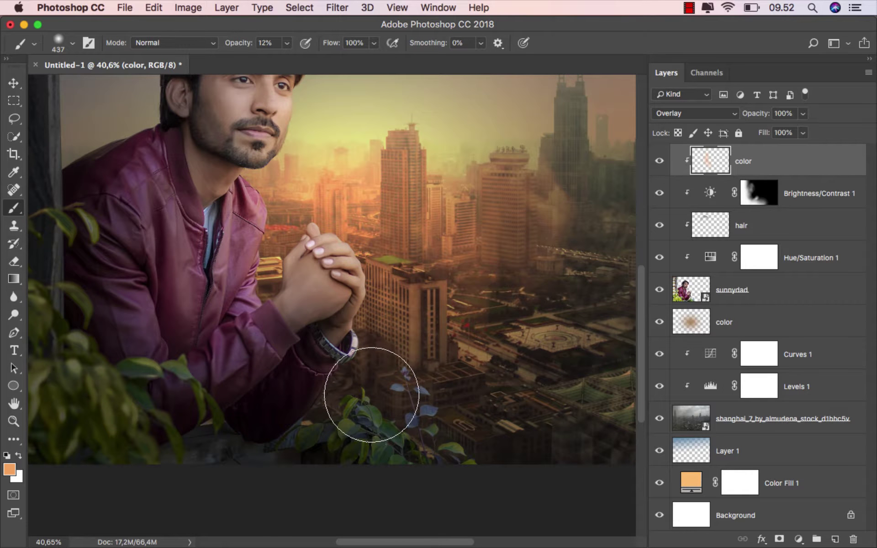
pyautogui.moveTo(361, 405)
pyautogui.mouseDown()
pyautogui.moveTo(419, 391)
pyautogui.moveTo(465, 419)
pyautogui.moveTo(391, 408)
pyautogui.mouseUp()
pyautogui.scroll(-1, 431, 386)
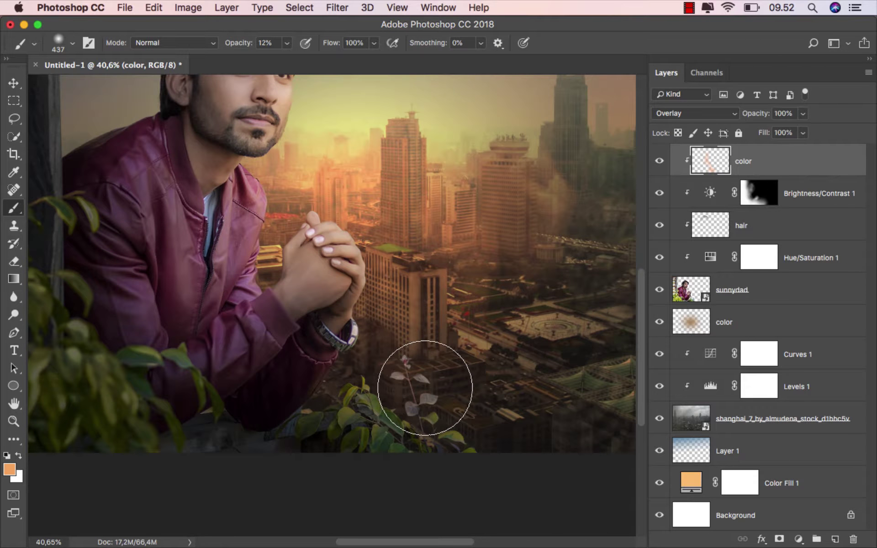
pyautogui.moveTo(446, 393); pyautogui.dragTo(440, 394)
pyautogui.moveTo(386, 397)
pyautogui.mouseDown()
pyautogui.moveTo(354, 395)
pyautogui.moveTo(458, 415)
pyautogui.mouseUp()
pyautogui.moveTo(416, 351); pyautogui.dragTo(487, 385)
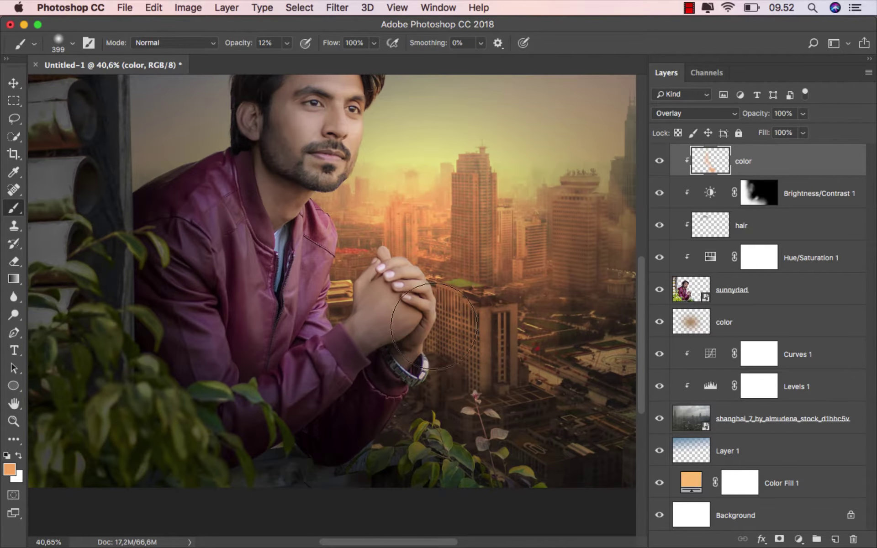
# Add more orange glow to the face and hair with a 459 px brush, and compare the color layer hidden and shown.
pyautogui.scroll(4, 362, 310)
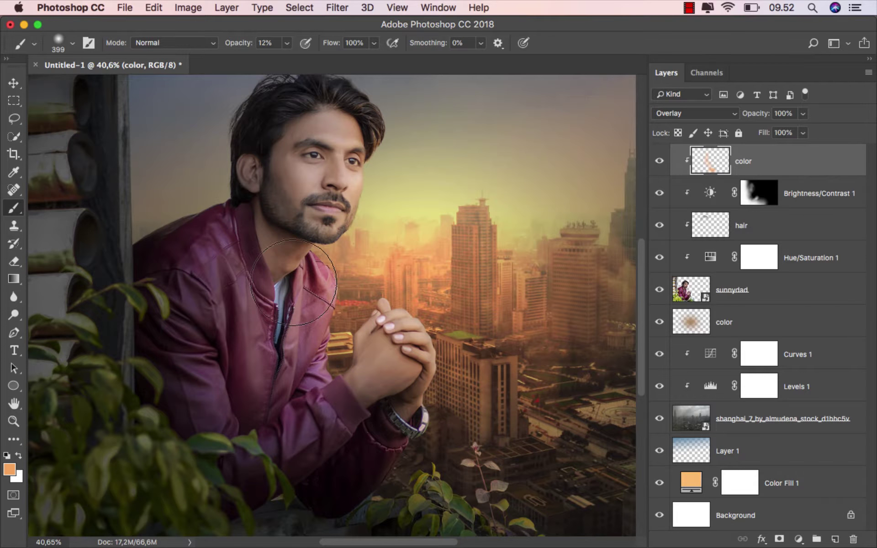
pyautogui.scroll(5, 417, 296)
pyautogui.scroll(5, 417, 296)
pyautogui.moveTo(400, 277); pyautogui.dragTo(404, 280)
pyautogui.moveTo(347, 249)
pyautogui.mouseDown()
pyautogui.moveTo(331, 230)
pyautogui.moveTo(361, 197)
pyautogui.mouseUp()
pyautogui.scroll(-3, 459, 254)
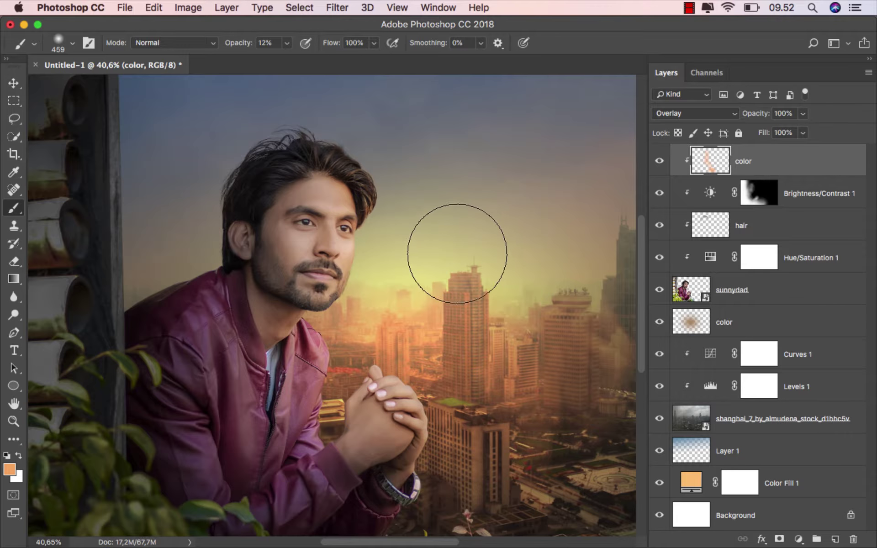
pyautogui.scroll(-3, 427, 269)
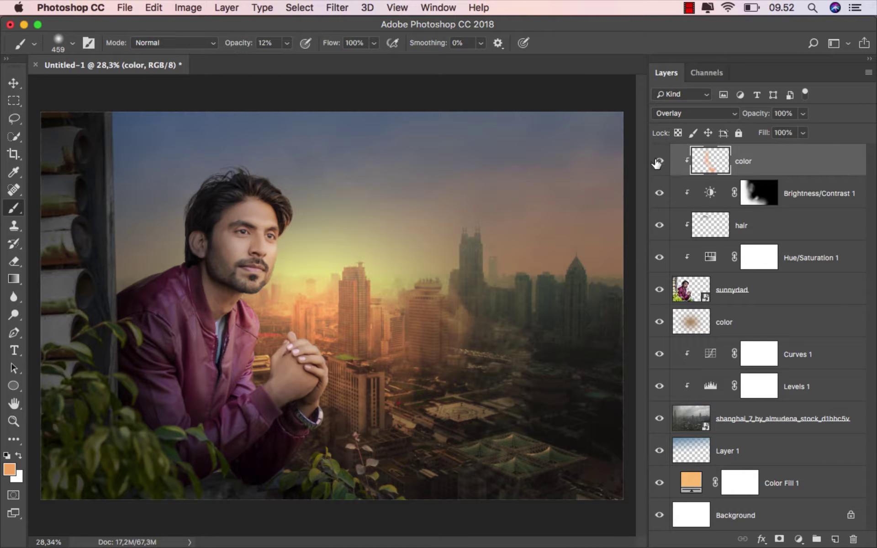
pyautogui.click(659, 162)
pyautogui.click(659, 163)
# Add an Inner Shadow to the man's layer and color it orange (f4ba71), sampled from the sunset glow over the buildings.
pyautogui.press('v')
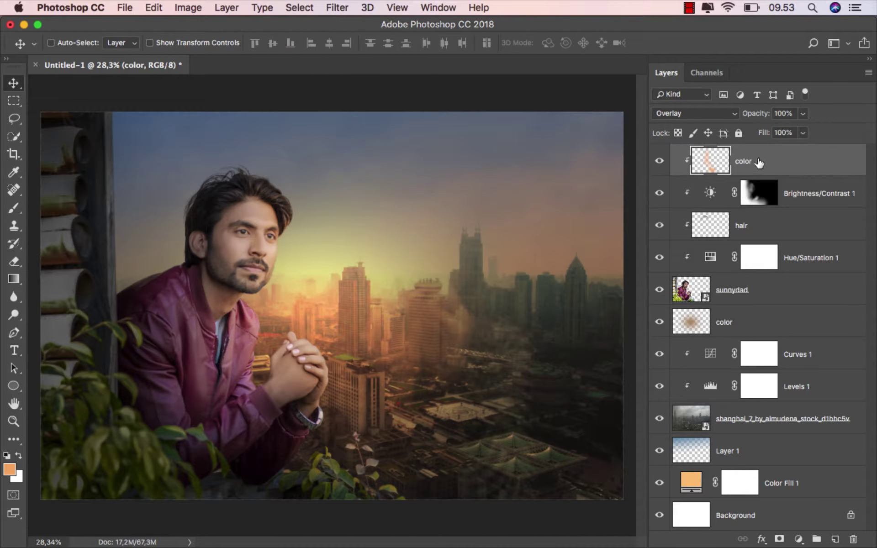
pyautogui.click(751, 291)
pyautogui.rightClick(758, 283)
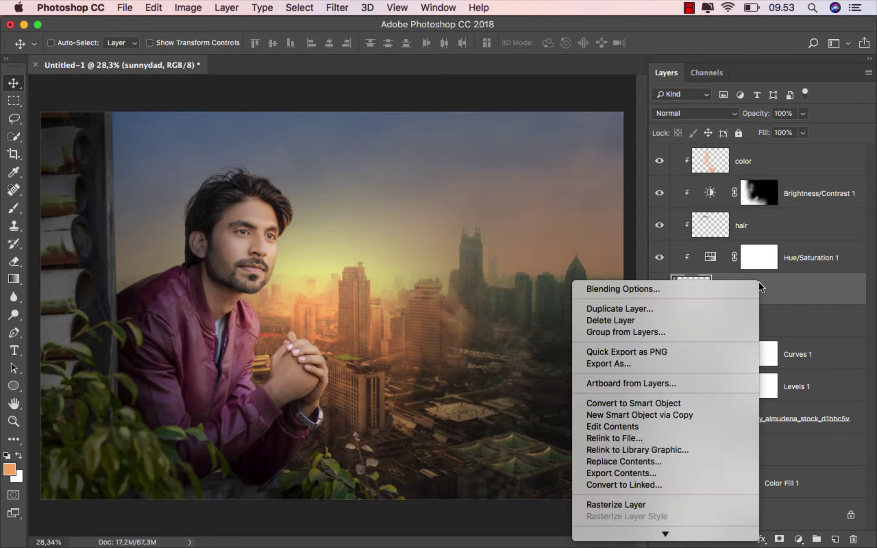
pyautogui.click(742, 288)
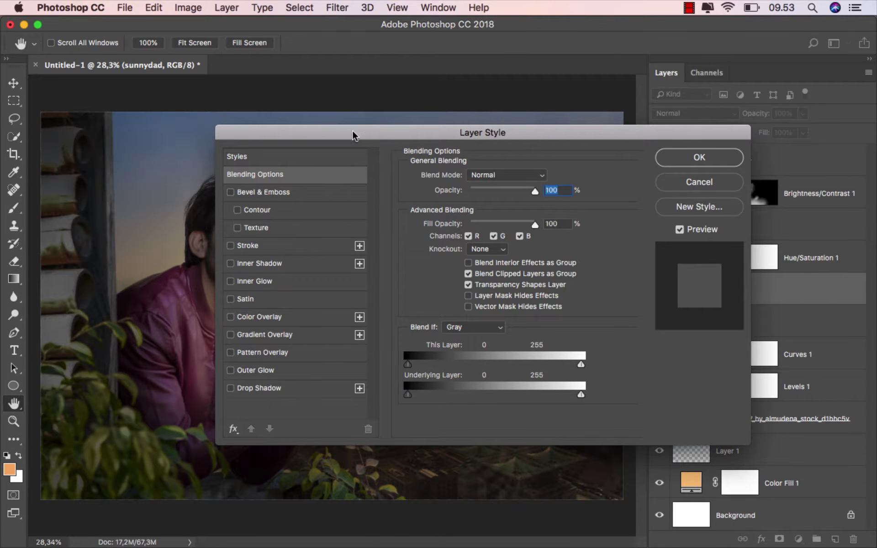
pyautogui.moveTo(353, 135); pyautogui.dragTo(519, 147)
pyautogui.click(424, 274)
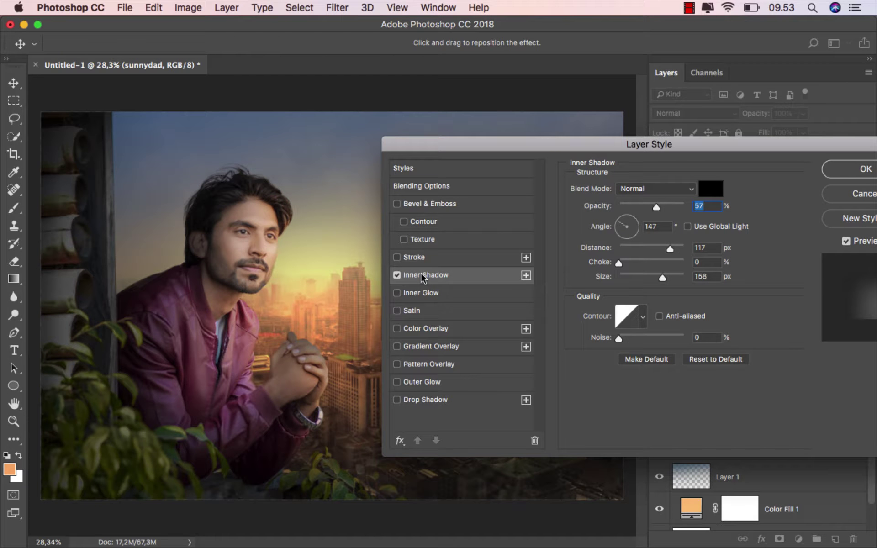
pyautogui.click(710, 189)
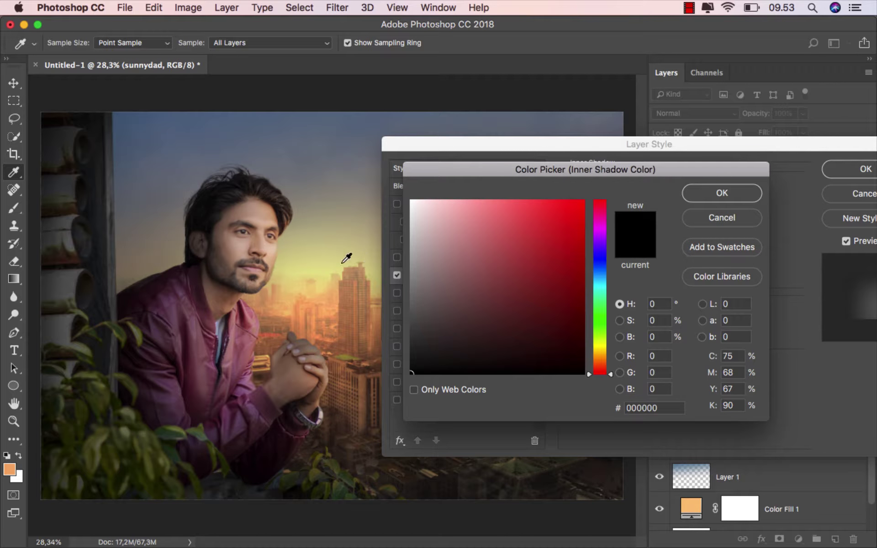
pyautogui.click(306, 296)
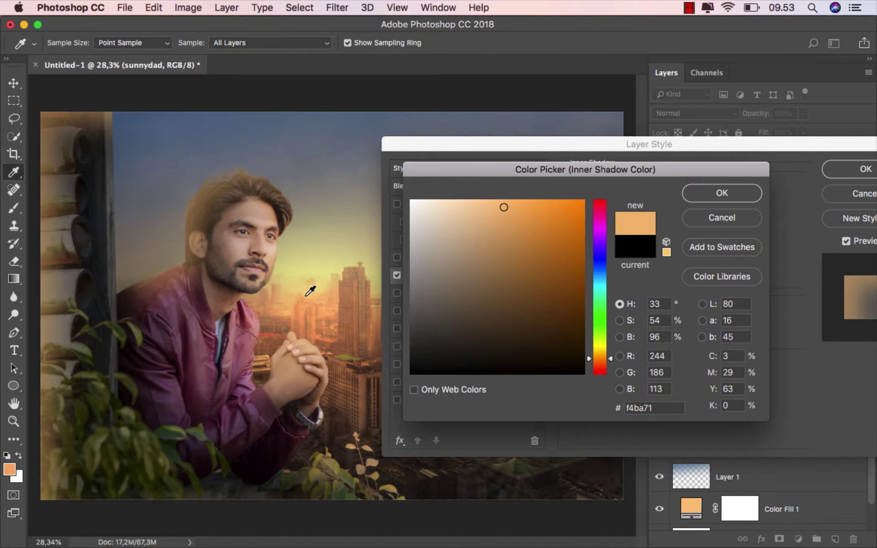
pyautogui.click(723, 193)
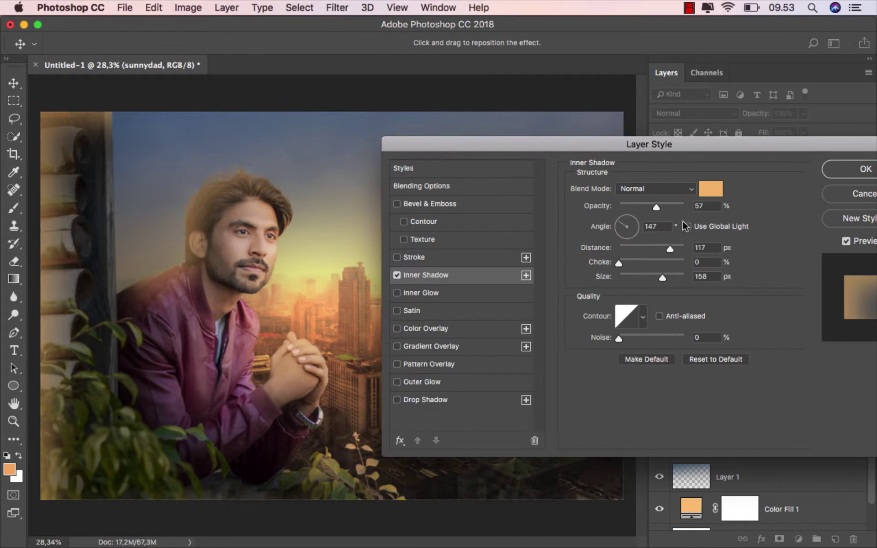
# Set the inner shadow's size to 7 px, its distance to 8 px and its angle to 24°.
pyautogui.click(624, 276)
pyautogui.click(625, 248)
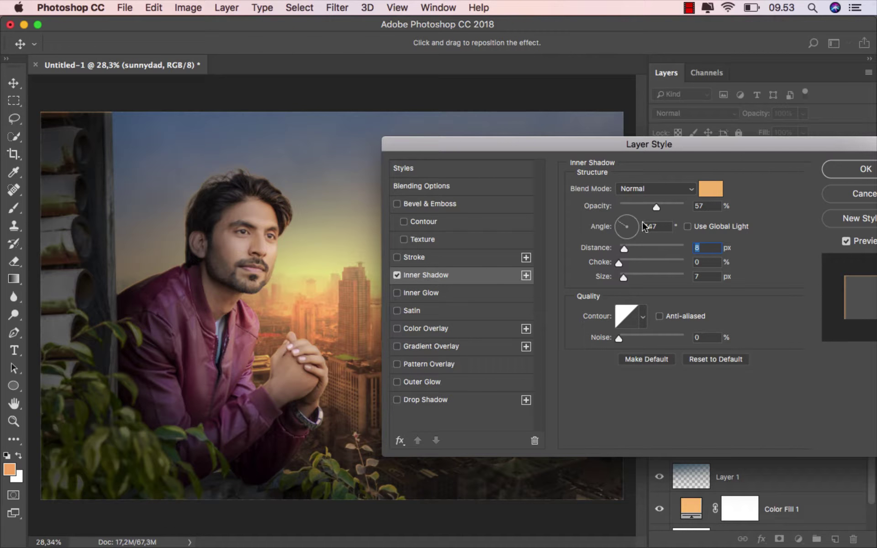
pyautogui.moveTo(617, 239); pyautogui.dragTo(612, 241)
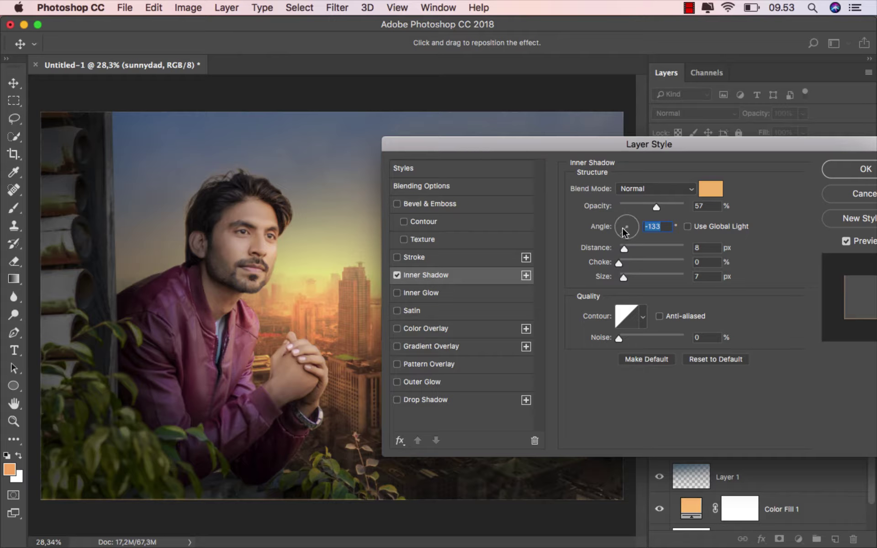
pyautogui.moveTo(645, 211); pyautogui.dragTo(645, 212)
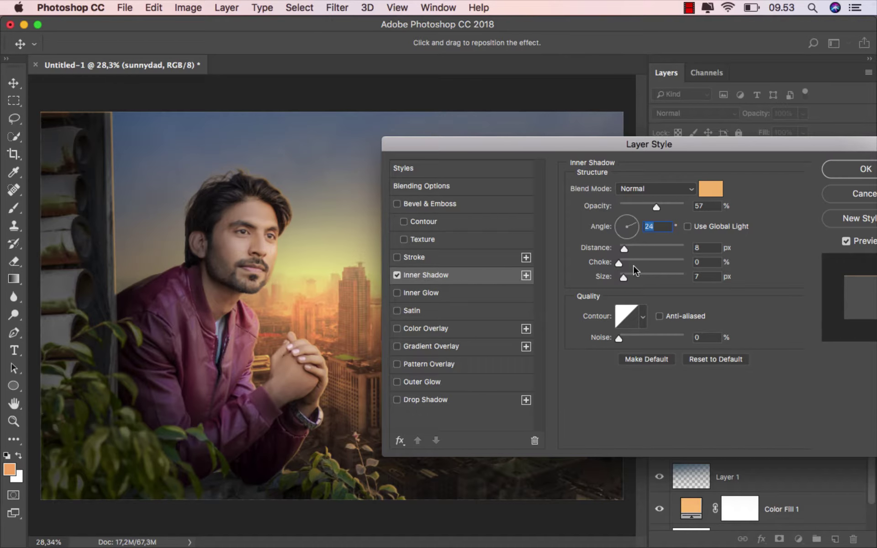
pyautogui.scroll(5, 250, 214)
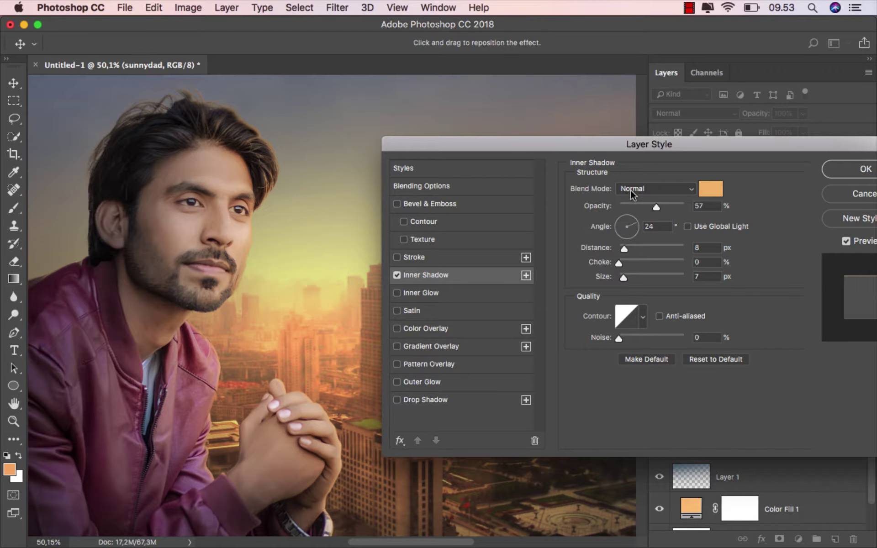
# Switch the inner shadow's blend mode to Overlay, raise its opacity to 100% and apply the layer style.
pyautogui.click(632, 189)
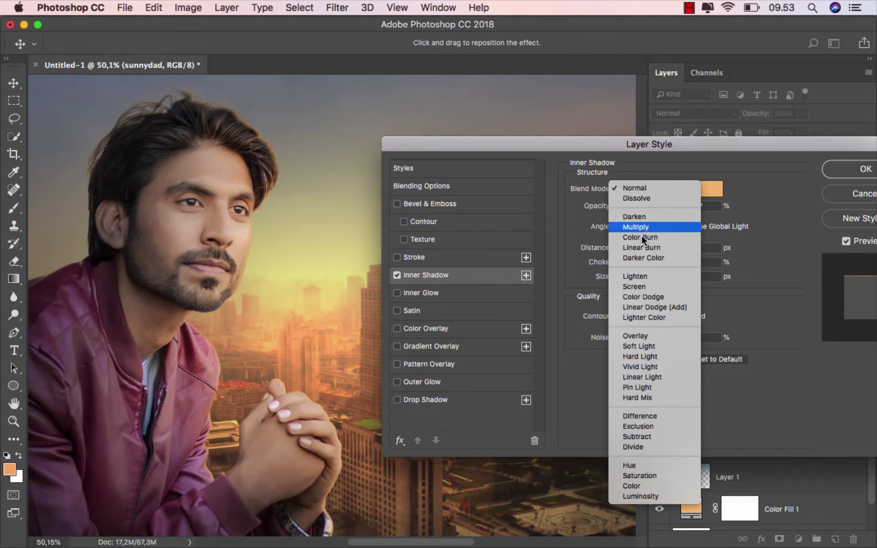
pyautogui.click(649, 332)
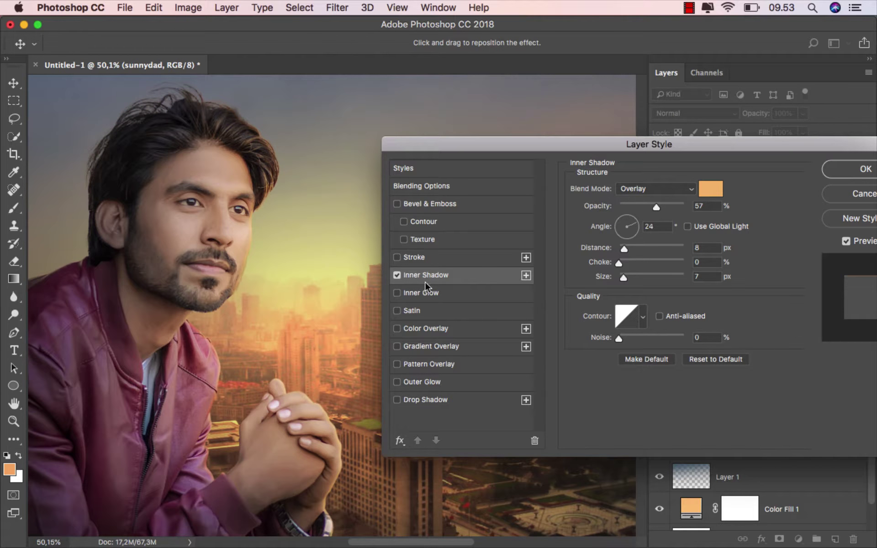
pyautogui.scroll(-4, 293, 260)
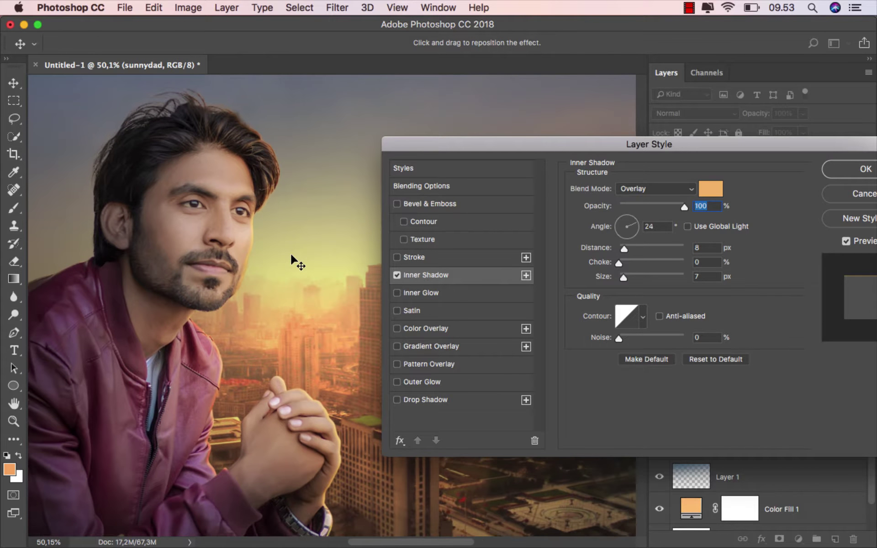
pyautogui.scroll(1, 274, 272)
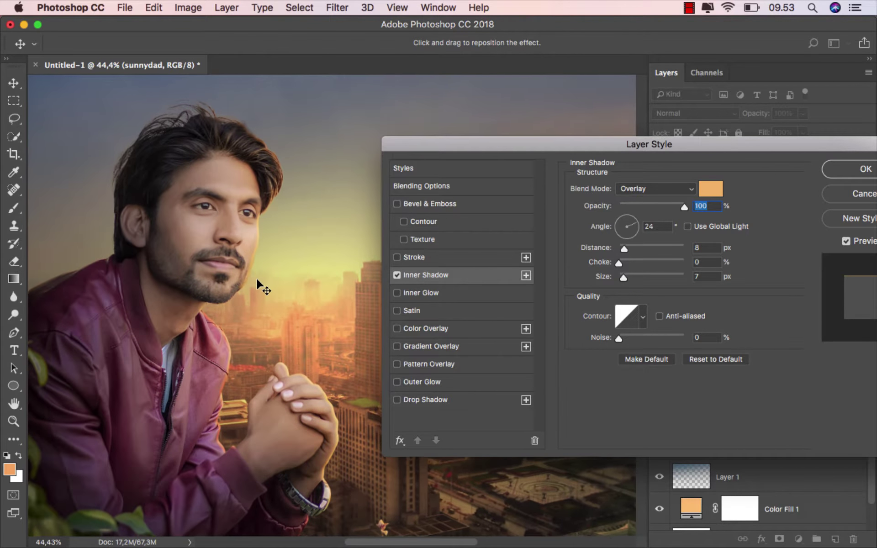
pyautogui.scroll(-3, 263, 287)
pyautogui.scroll(-1, 256, 279)
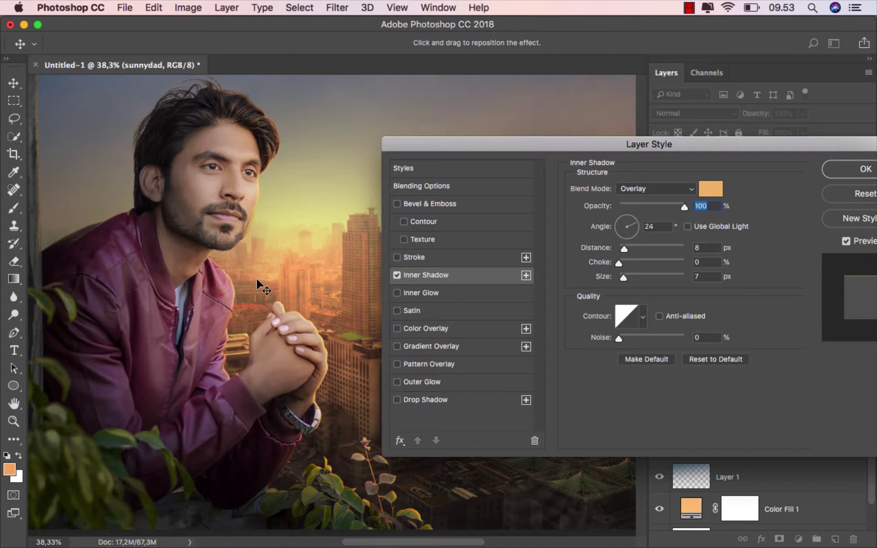
pyautogui.scroll(2, 257, 279)
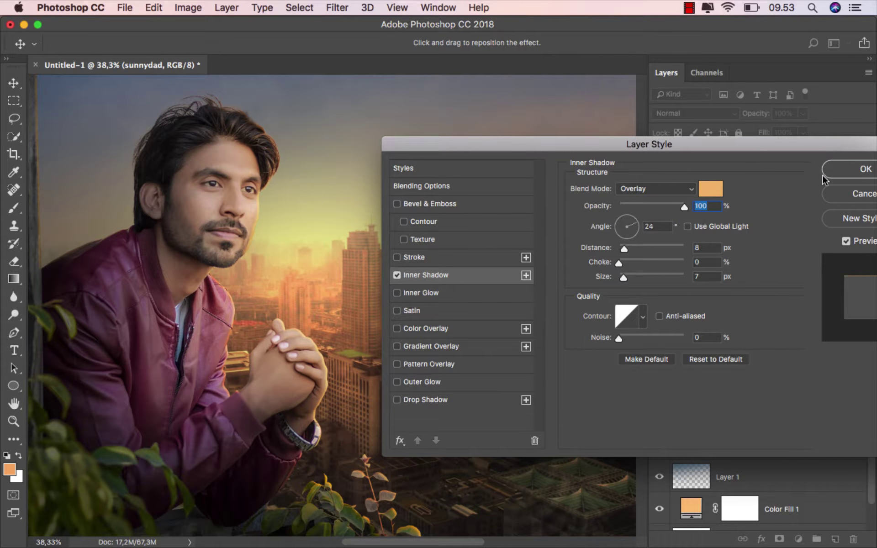
pyautogui.moveTo(822, 145); pyautogui.dragTo(735, 145)
pyautogui.click(747, 169)
# Convert the inner shadow effect into its own layer and move it above the clipped color layer.
pyautogui.rightClick(733, 329)
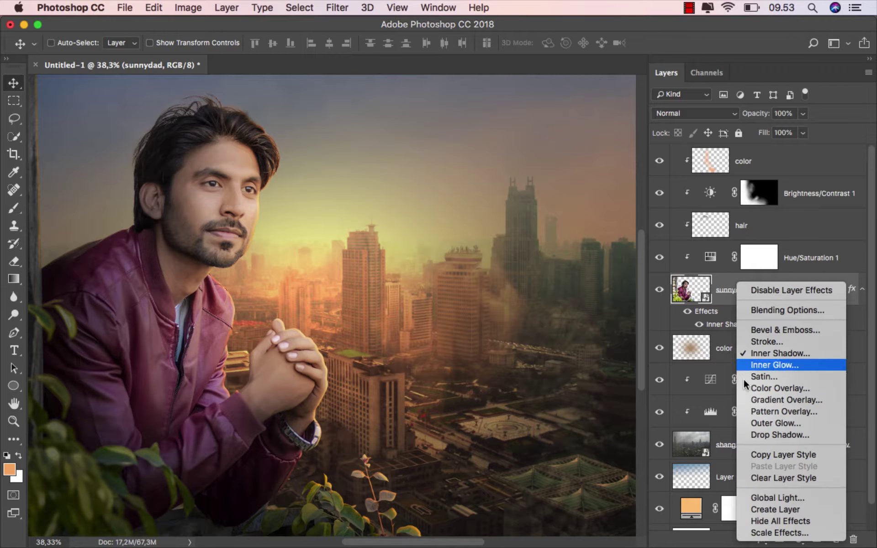
pyautogui.click(773, 510)
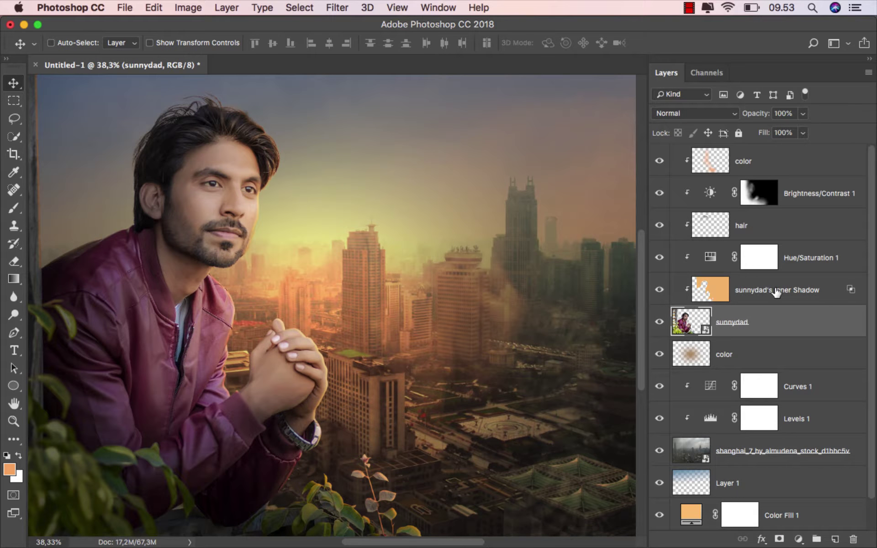
pyautogui.click(766, 282)
pyautogui.moveTo(756, 283); pyautogui.dragTo(730, 176)
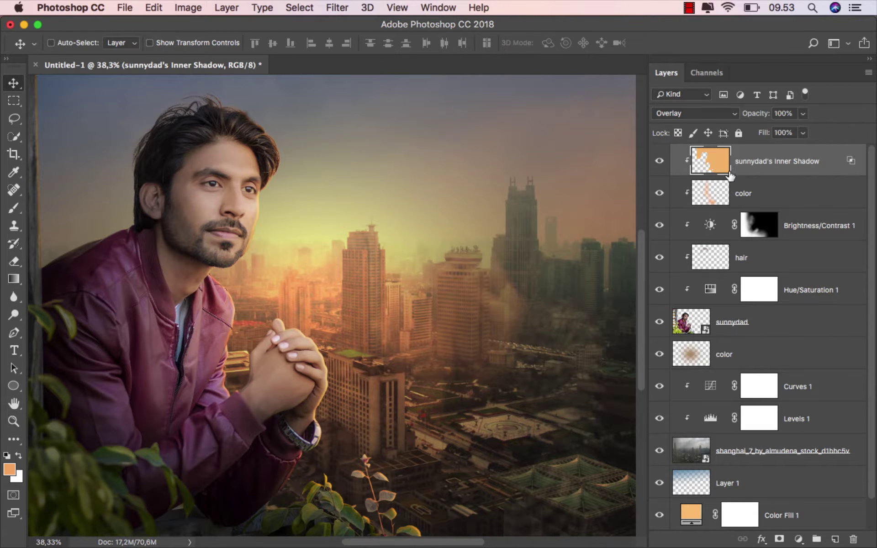
pyautogui.scroll(-3, 463, 287)
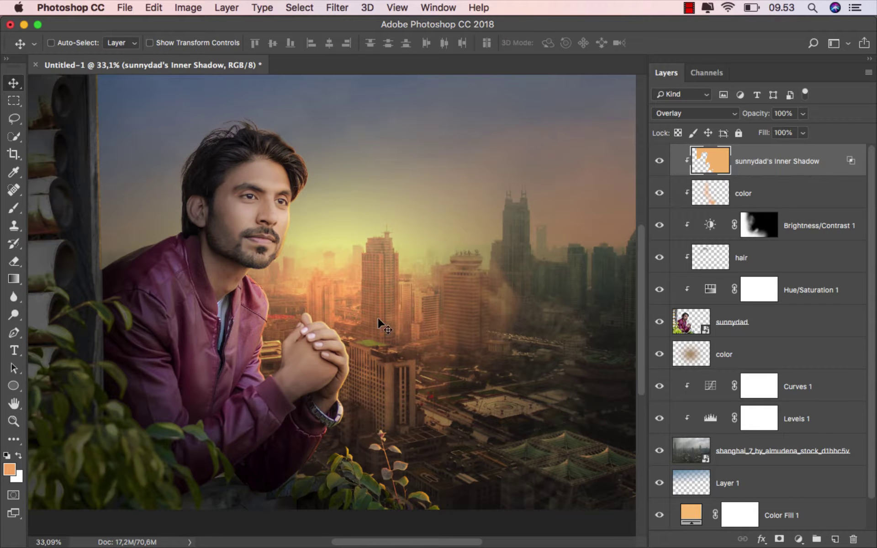
# Add a mask to the inner shadow layer and paint it black at 31% opacity over the wooden wall and the foliage beside it.
pyautogui.click(780, 539)
pyautogui.scroll(-2, 388, 376)
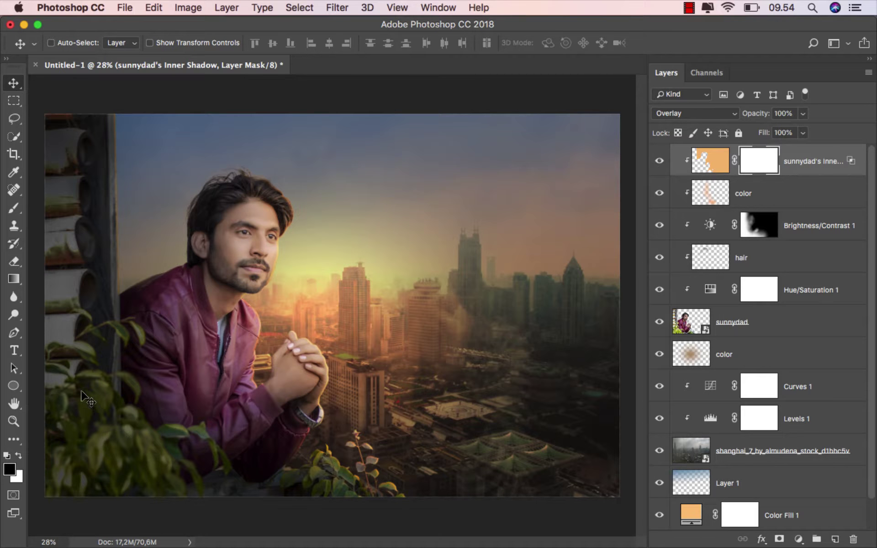
pyautogui.click(15, 209)
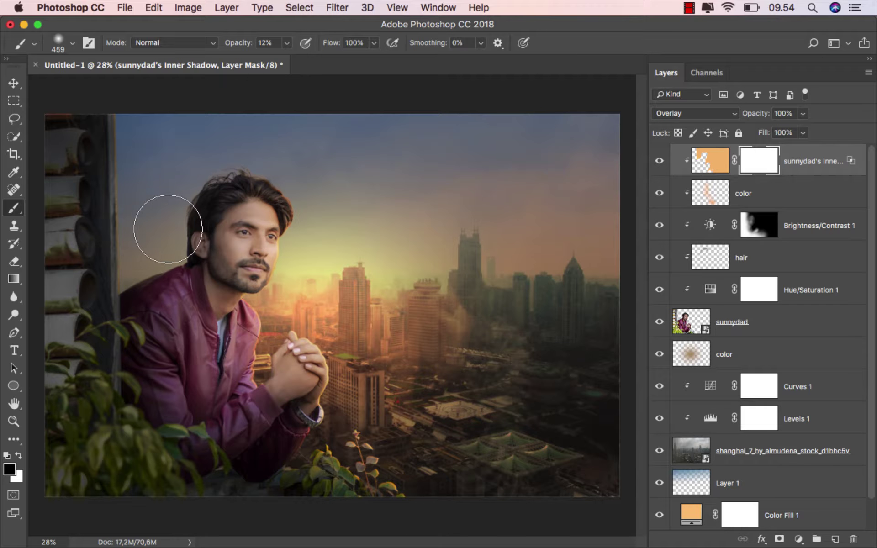
pyautogui.moveTo(197, 139); pyautogui.dragTo(186, 135)
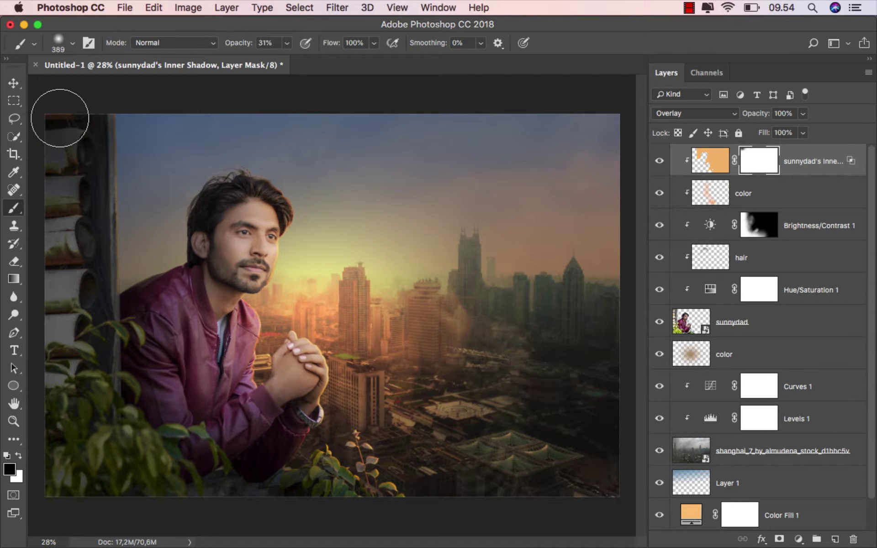
pyautogui.moveTo(104, 163); pyautogui.dragTo(107, 160)
pyautogui.moveTo(107, 161)
pyautogui.mouseDown()
pyautogui.moveTo(100, 317)
pyautogui.moveTo(99, 278)
pyautogui.mouseUp()
pyautogui.moveTo(94, 359); pyautogui.dragTo(105, 358)
pyautogui.moveTo(100, 361)
pyautogui.mouseDown()
pyautogui.moveTo(63, 448)
pyautogui.moveTo(60, 478)
pyautogui.moveTo(209, 493)
pyautogui.mouseUp()
pyautogui.scroll(3, 273, 466)
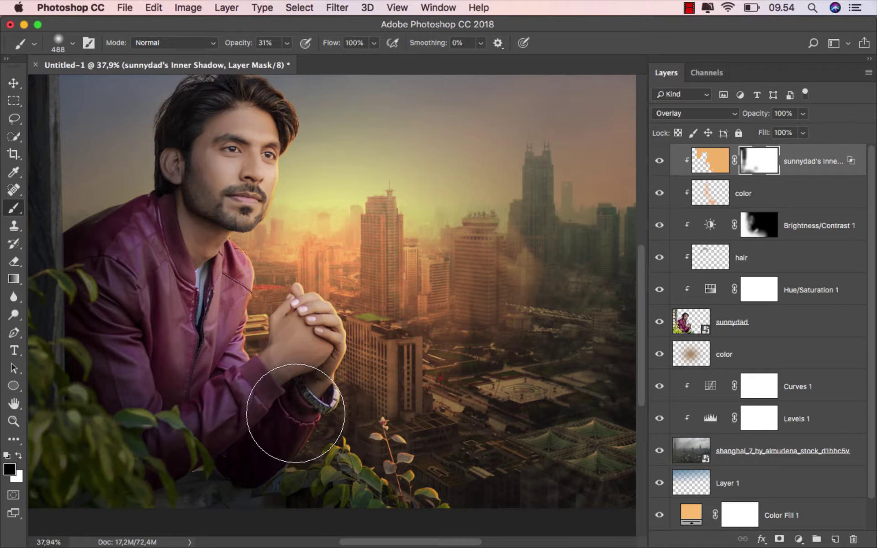
# Paint the inner shadow's mask black over the lower sleeve and jacket front with a brush of 488 to 392 px.
pyautogui.moveTo(295, 413)
pyautogui.mouseDown()
pyautogui.moveTo(313, 371)
pyautogui.moveTo(319, 306)
pyautogui.moveTo(211, 319)
pyautogui.mouseUp()
pyautogui.press('super+z')
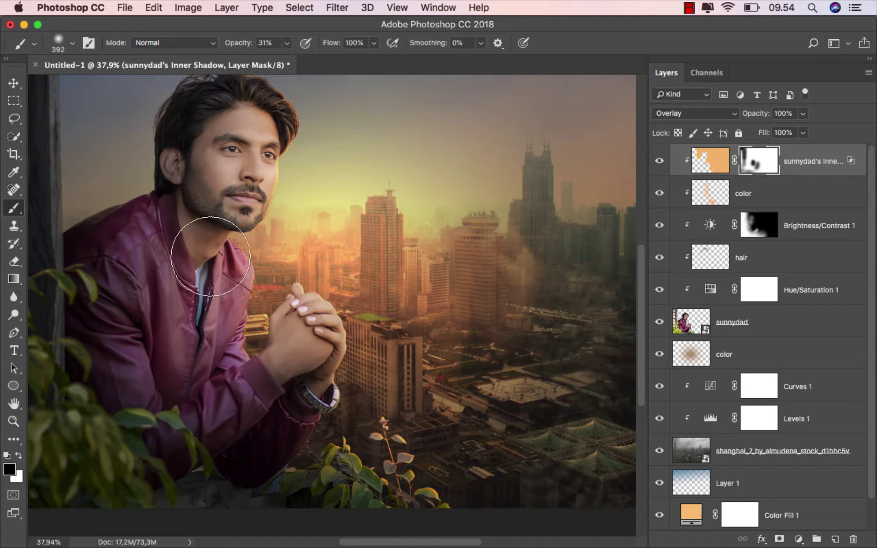
pyautogui.scroll(1, 259, 311)
pyautogui.scroll(4, 269, 256)
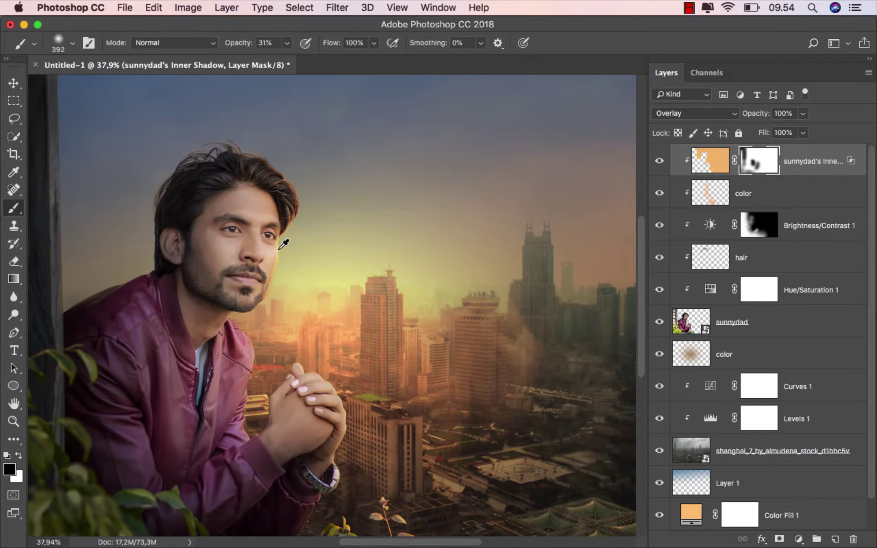
# Reduce the brush to 254 px and soften the inner shadow around the face by painting black on its mask.
pyautogui.scroll(1, 280, 250)
pyautogui.moveTo(296, 284); pyautogui.dragTo(274, 285)
pyautogui.scroll(5, 274, 286)
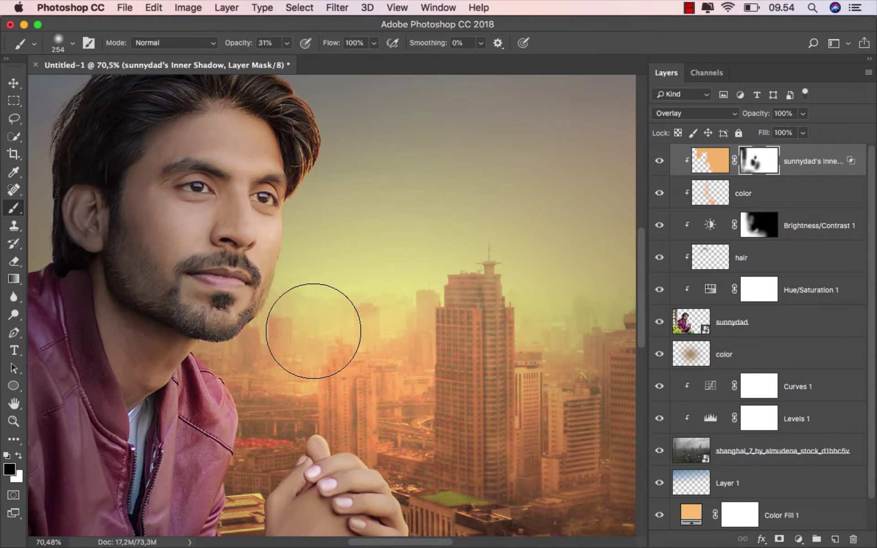
pyautogui.scroll(4, 316, 331)
pyautogui.moveTo(331, 263); pyautogui.dragTo(318, 221)
pyautogui.scroll(-6, 332, 327)
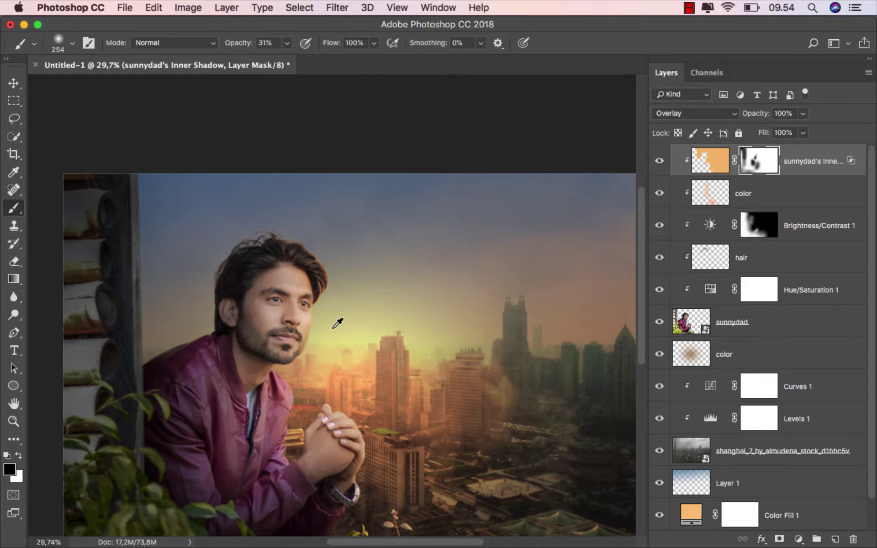
pyautogui.scroll(-3, 338, 323)
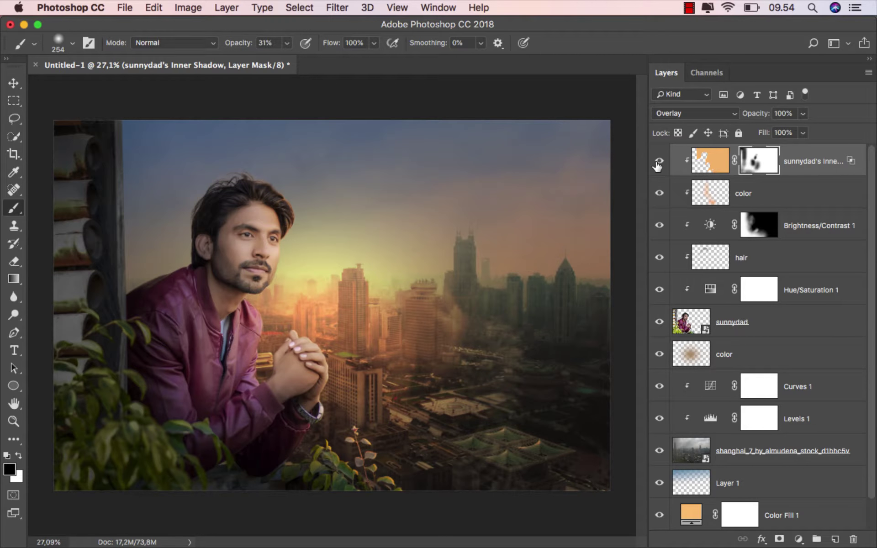
# Mask the inner shadow over the small plant below the hands with a 463 px brush, and compare the layer hidden and shown.
pyautogui.scroll(1, 410, 464)
pyautogui.moveTo(373, 456)
pyautogui.mouseDown()
pyautogui.moveTo(390, 456)
pyautogui.moveTo(333, 463)
pyautogui.moveTo(376, 476)
pyautogui.mouseUp()
pyautogui.scroll(-2, 411, 450)
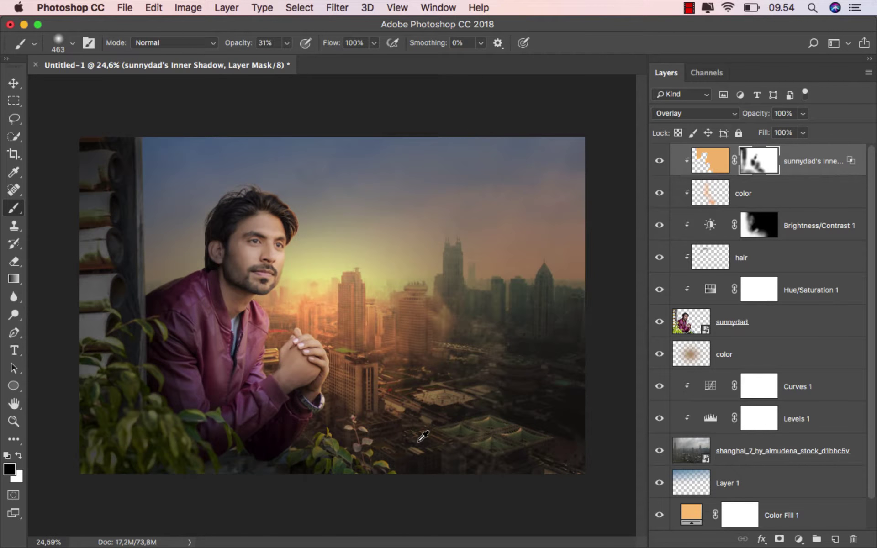
pyautogui.scroll(1, 428, 436)
pyautogui.click(660, 163)
pyautogui.click(659, 161)
# Create a new layer above the inner shadow layer, clip it to the man and name it "black".
pyautogui.click(813, 166)
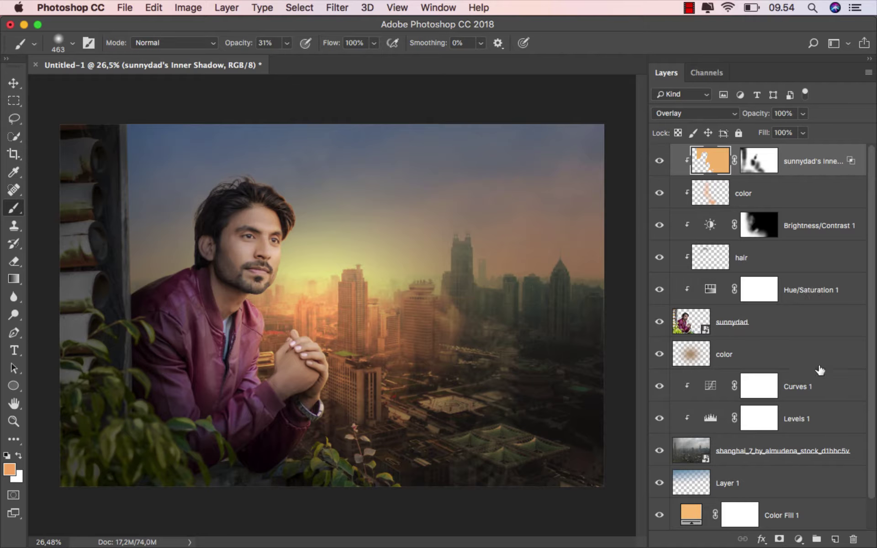
pyautogui.click(836, 540)
pyautogui.rightClick(765, 169)
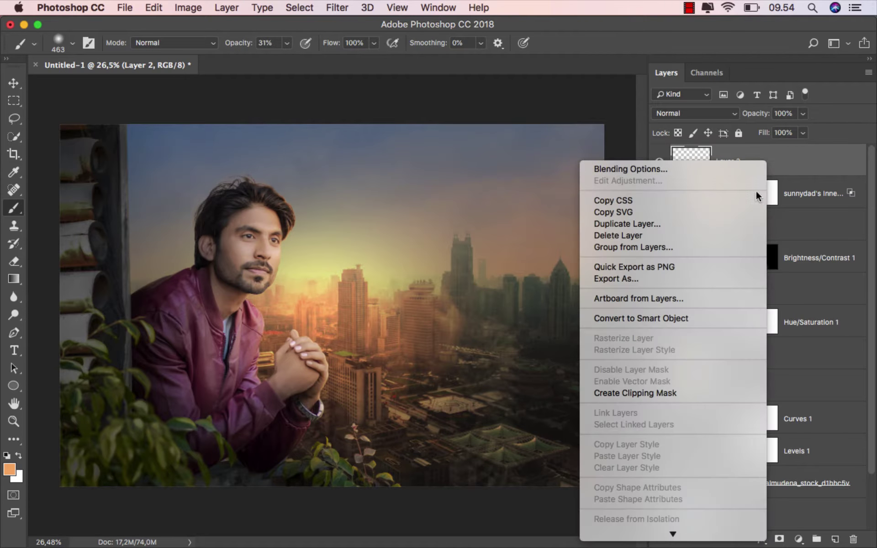
pyautogui.click(684, 392)
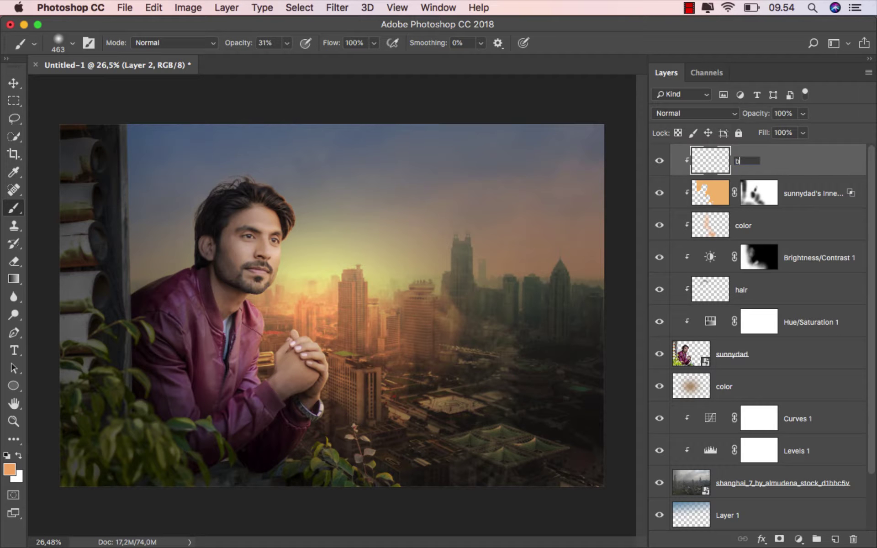
pyautogui.press('Return')
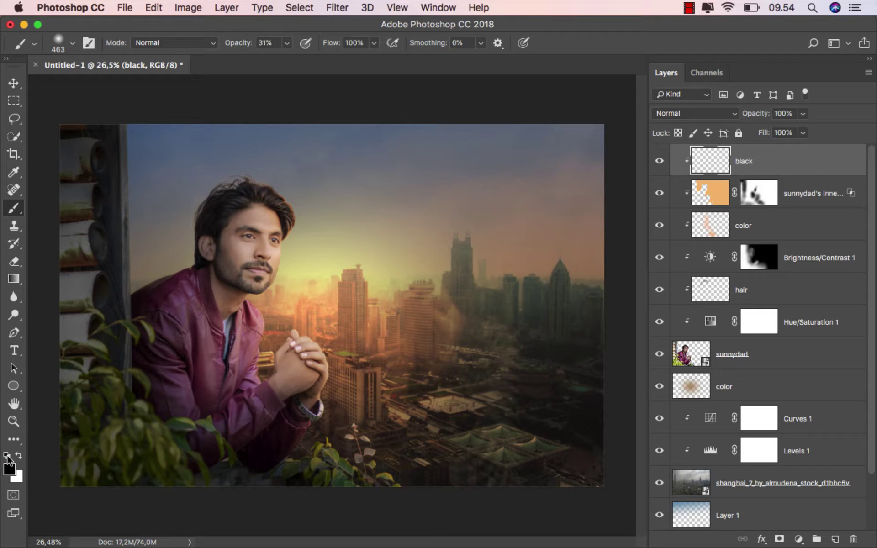
# Paint black over the dark wooden wall beside the man with a 692 px brush at 31% opacity on the "black" layer.
pyautogui.scroll(-1, 145, 426)
pyautogui.moveTo(101, 279)
pyautogui.mouseDown()
pyautogui.moveTo(120, 279)
pyautogui.moveTo(111, 279)
pyautogui.mouseUp()
pyautogui.moveTo(72, 136)
pyautogui.mouseDown()
pyautogui.moveTo(73, 295)
pyautogui.moveTo(59, 408)
pyautogui.mouseUp()
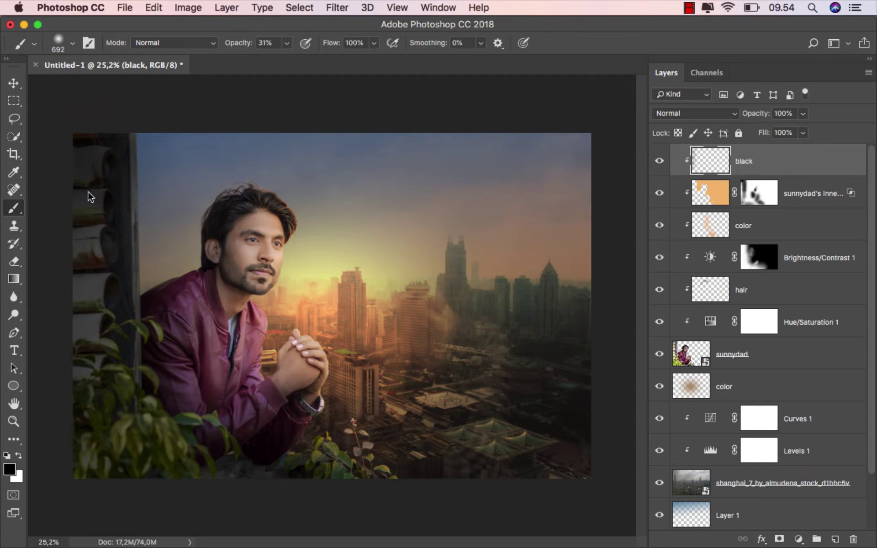
pyautogui.moveTo(69, 139)
pyautogui.mouseDown()
pyautogui.moveTo(74, 268)
pyautogui.moveTo(58, 385)
pyautogui.mouseUp()
pyautogui.moveTo(75, 206); pyautogui.dragTo(63, 374)
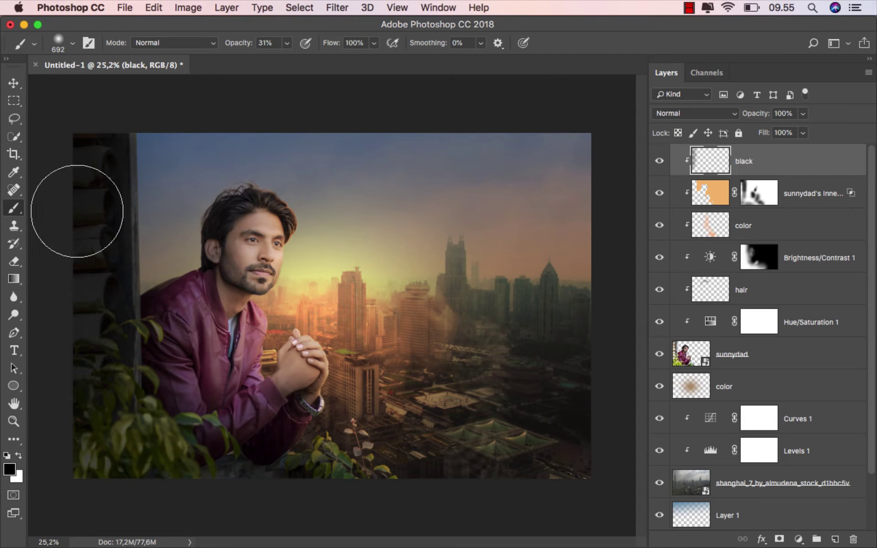
pyautogui.moveTo(75, 137); pyautogui.dragTo(63, 409)
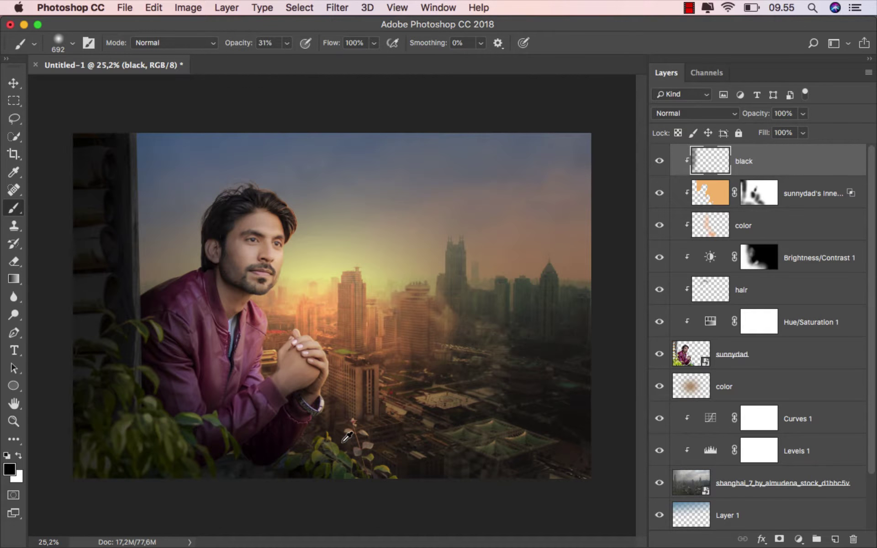
# Lower the brush opacity to 8%, darken the foreground leaves on the "black" layer, and compare the layer hidden and shown.
pyautogui.scroll(1, 342, 442)
pyautogui.click(286, 45)
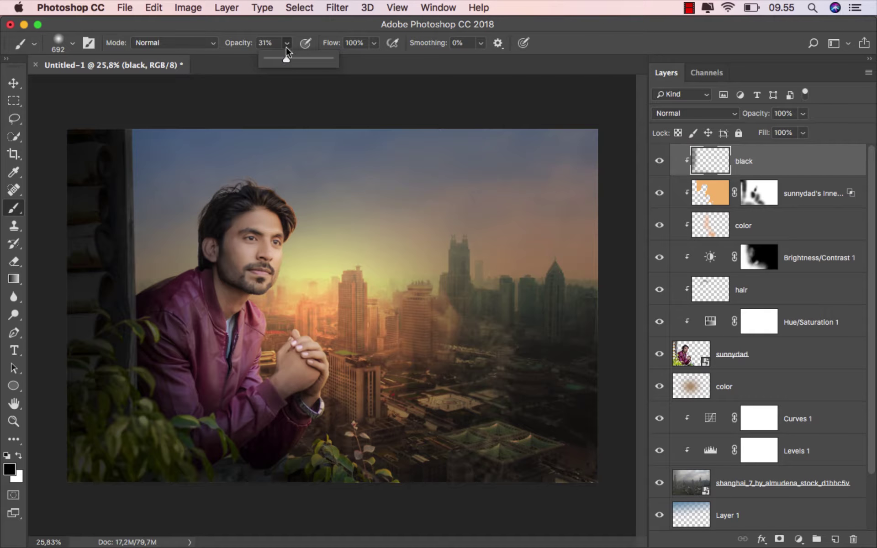
pyautogui.moveTo(286, 59); pyautogui.dragTo(270, 59)
pyautogui.moveTo(130, 407)
pyautogui.mouseDown()
pyautogui.moveTo(106, 444)
pyautogui.moveTo(132, 443)
pyautogui.moveTo(95, 463)
pyautogui.mouseUp()
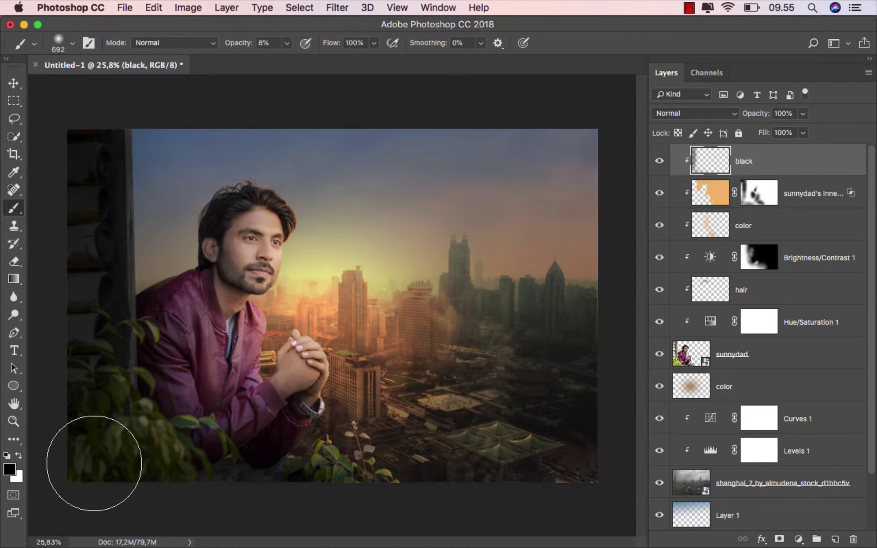
pyautogui.scroll(1, 120, 423)
pyautogui.click(659, 156)
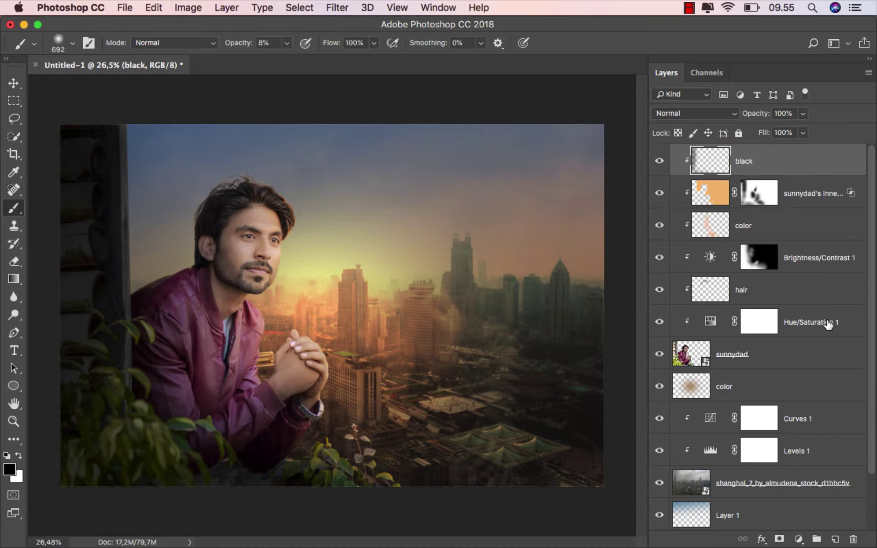
# Create a new layer above "black", clip it to the man, name it "db" and set its blend mode to Overlay.
pyautogui.click(833, 539)
pyautogui.rightClick(755, 163)
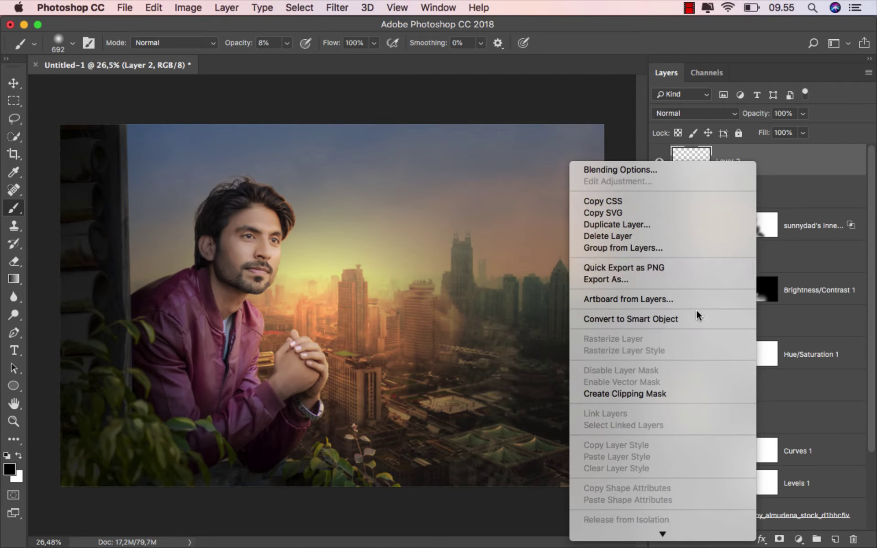
pyautogui.click(670, 392)
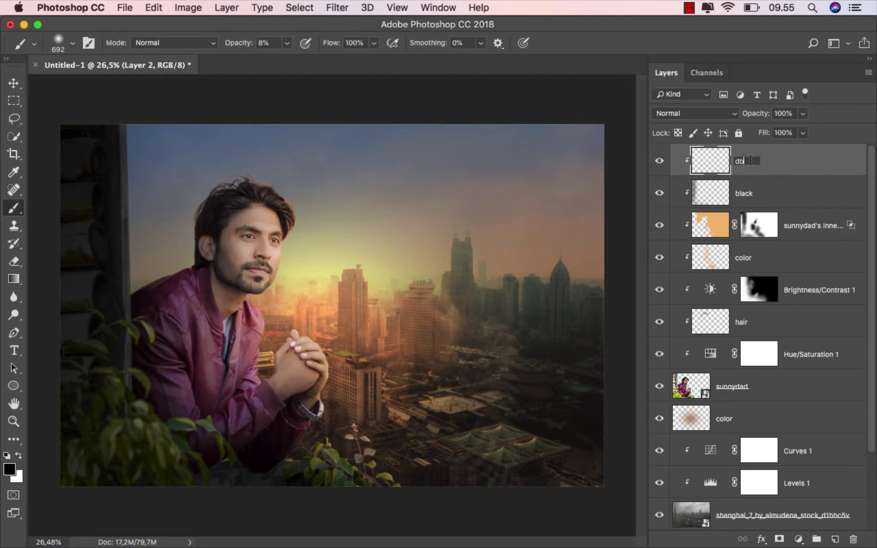
pyautogui.click(769, 164)
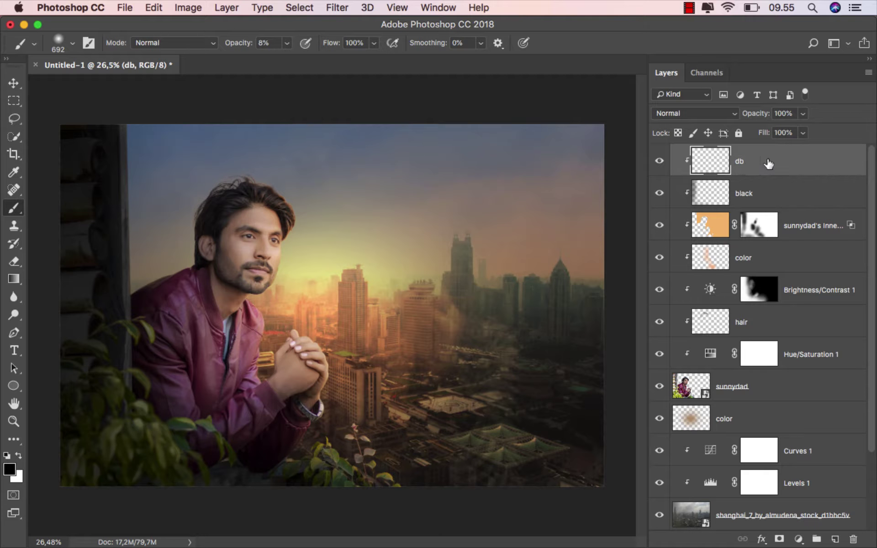
pyautogui.click(688, 115)
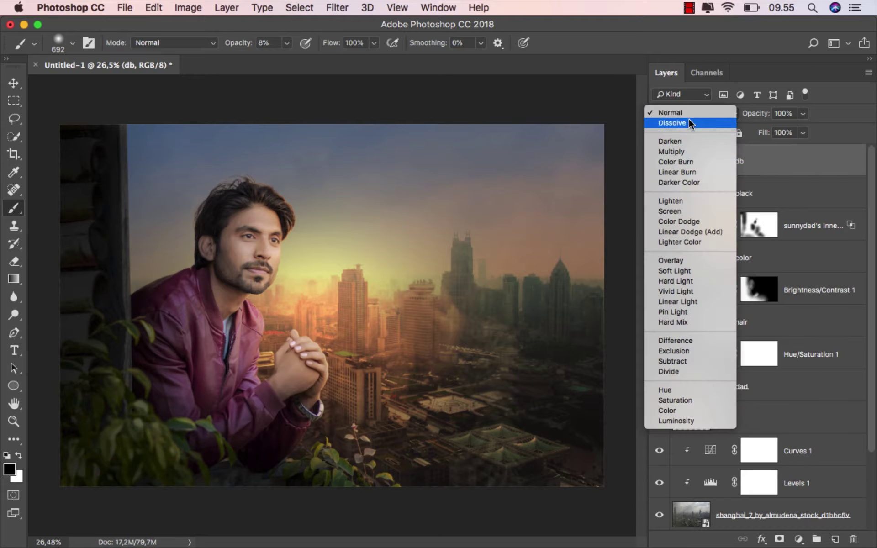
pyautogui.click(695, 260)
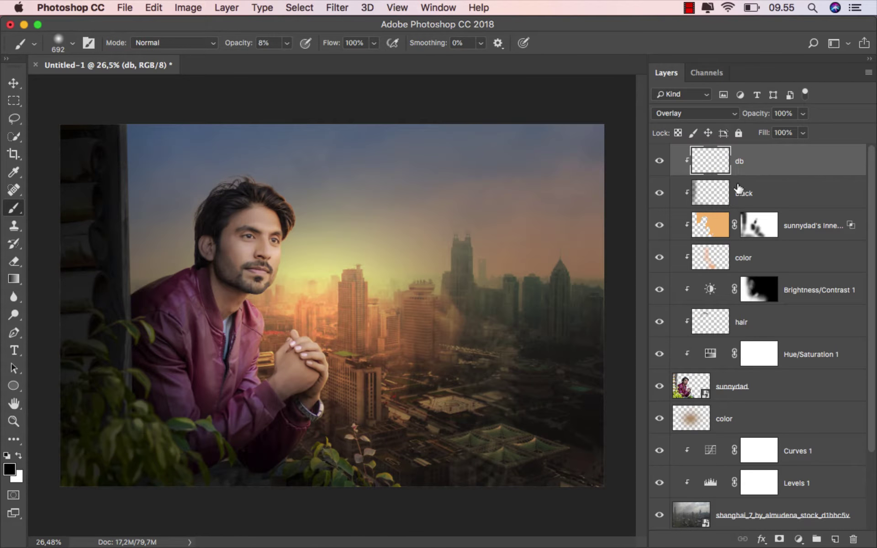
# Fill the "db" layer with 50% Gray in Normal mode at 100% opacity.
pyautogui.click(153, 8)
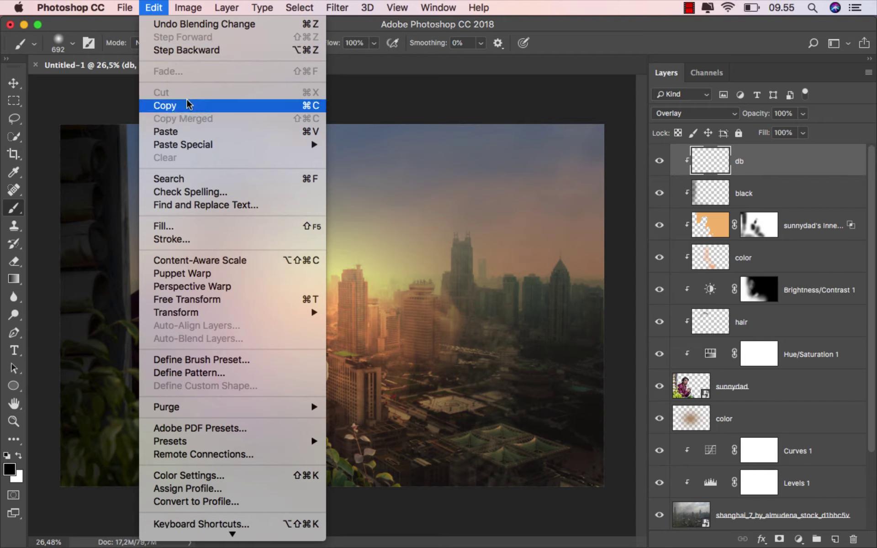
pyautogui.click(218, 226)
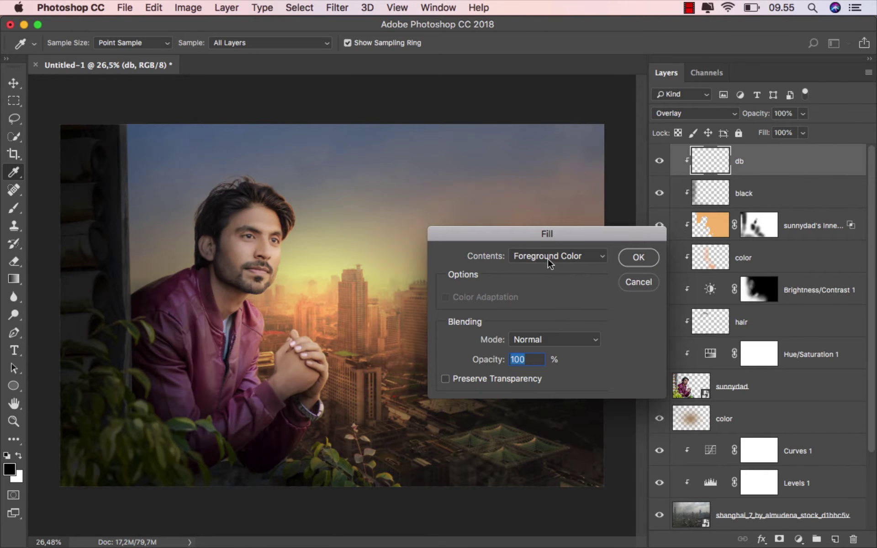
pyautogui.click(585, 256)
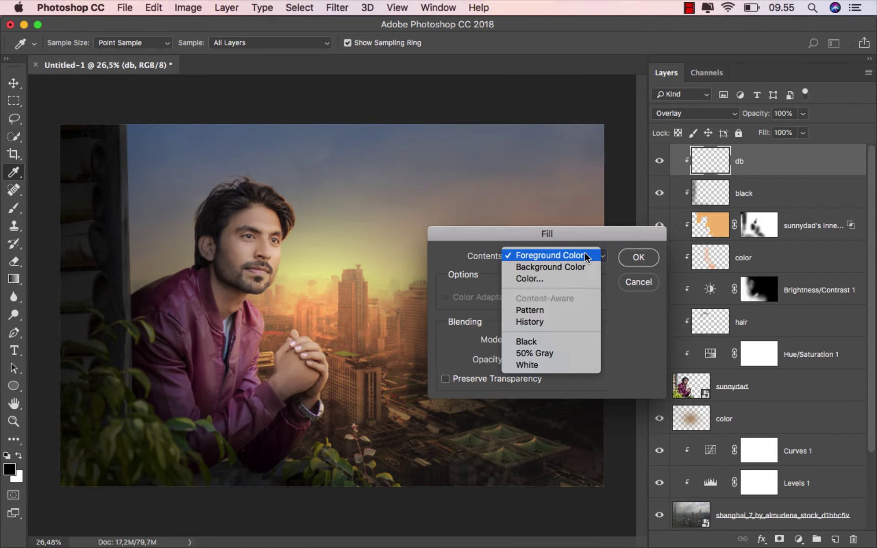
pyautogui.click(551, 356)
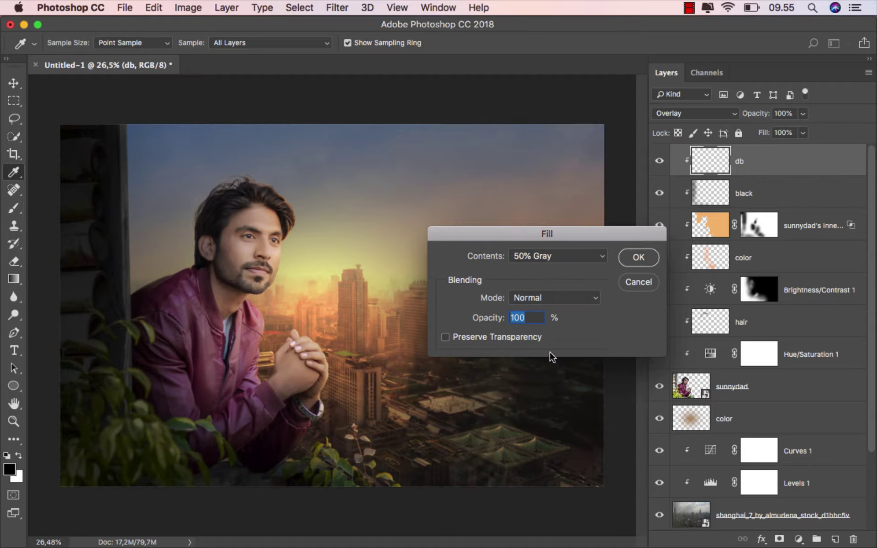
pyautogui.click(637, 257)
pyautogui.press('b')
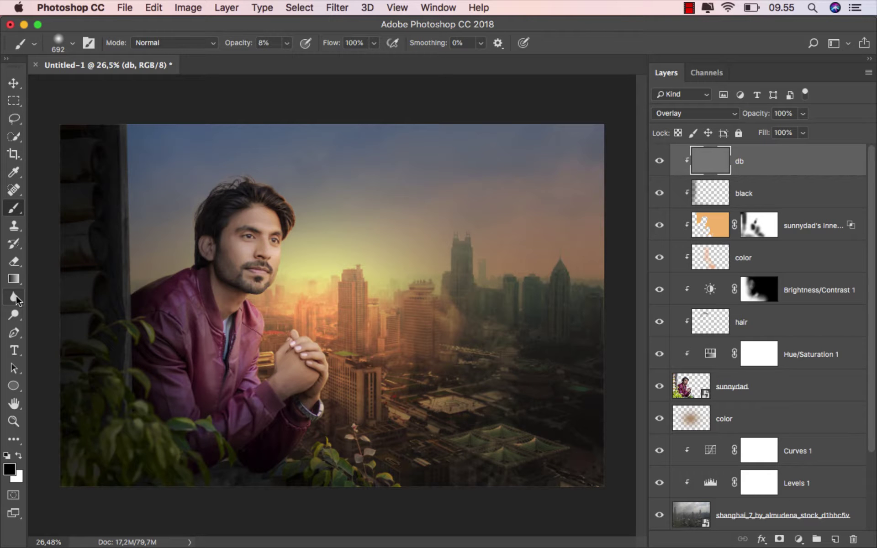
# Set up the Burn tool with the Midtones range, 16% exposure and a 168 px brush for working on the man's head.
pyautogui.moveTo(13, 315)
pyautogui.mouseDown()
pyautogui.moveTo(66, 317)
pyautogui.moveTo(64, 327)
pyautogui.mouseUp()
pyautogui.scroll(10, 223, 229)
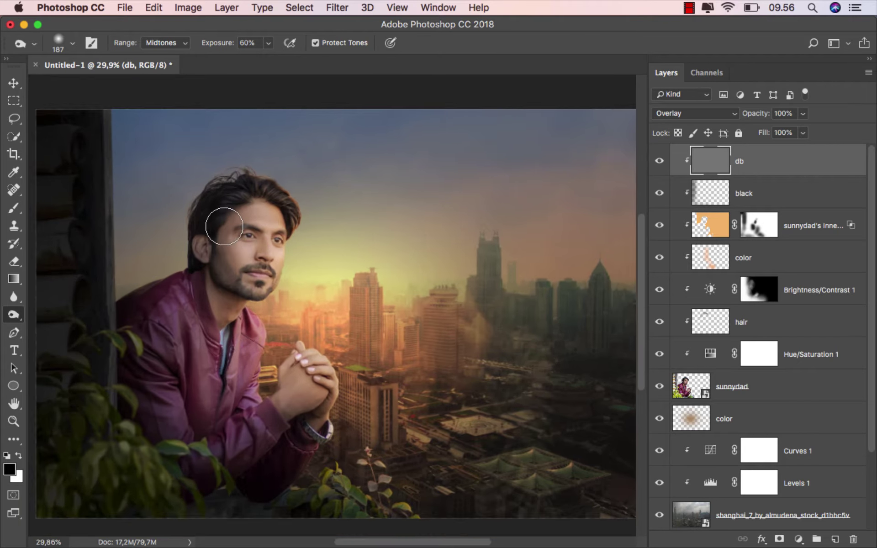
pyautogui.moveTo(229, 231); pyautogui.dragTo(336, 296)
pyautogui.moveTo(361, 260); pyautogui.dragTo(331, 250)
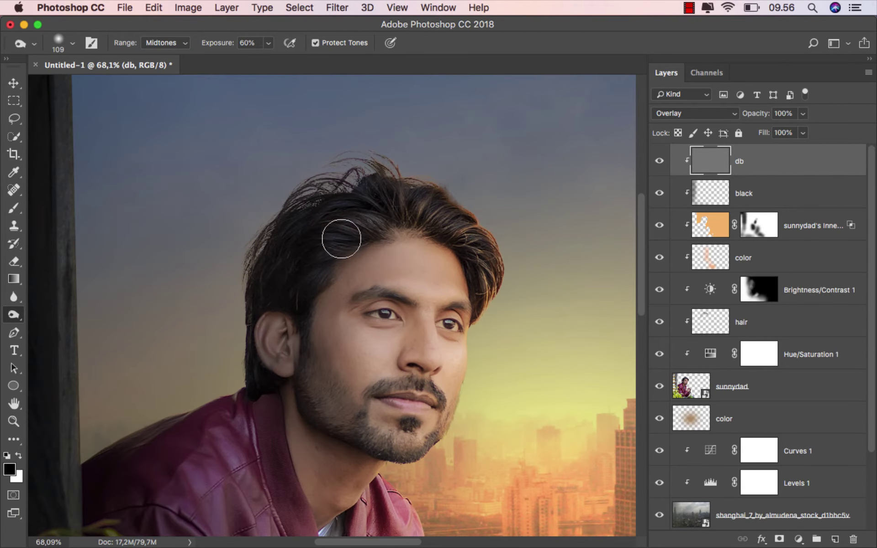
pyautogui.click(163, 47)
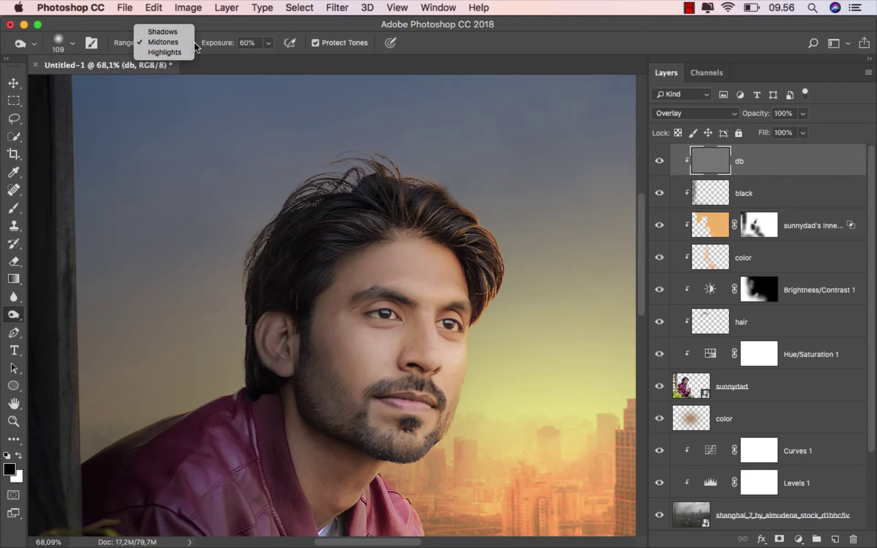
pyautogui.click(269, 47)
pyautogui.moveTo(407, 208); pyautogui.dragTo(421, 207)
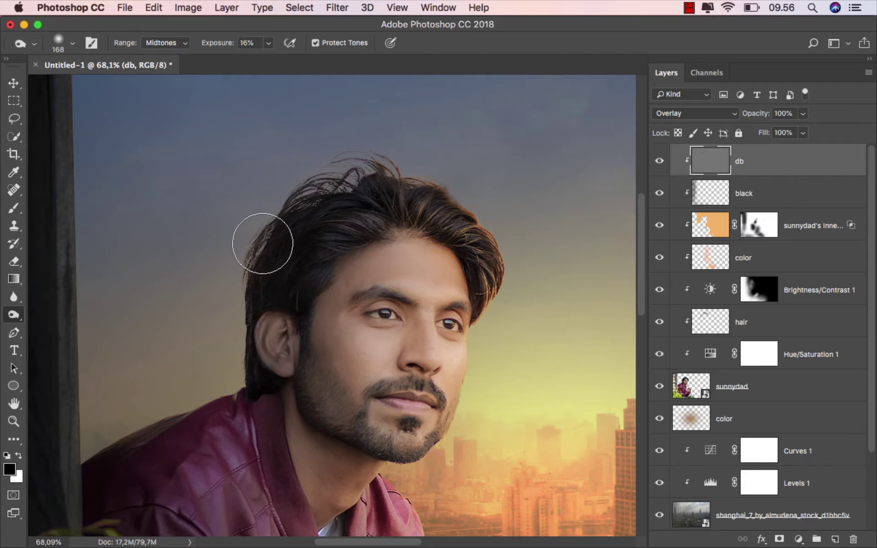
# Burn shadows into the back of the hair and the bearded cheek and jaw, reducing the brush from 168 to 87 px.
pyautogui.scroll(1, 276, 229)
pyautogui.scroll(-1, 279, 227)
pyautogui.moveTo(274, 238)
pyautogui.mouseDown()
pyautogui.moveTo(259, 303)
pyautogui.moveTo(267, 328)
pyautogui.moveTo(298, 343)
pyautogui.moveTo(302, 326)
pyautogui.mouseUp()
pyautogui.scroll(-4, 305, 336)
pyautogui.moveTo(318, 250); pyautogui.dragTo(323, 262)
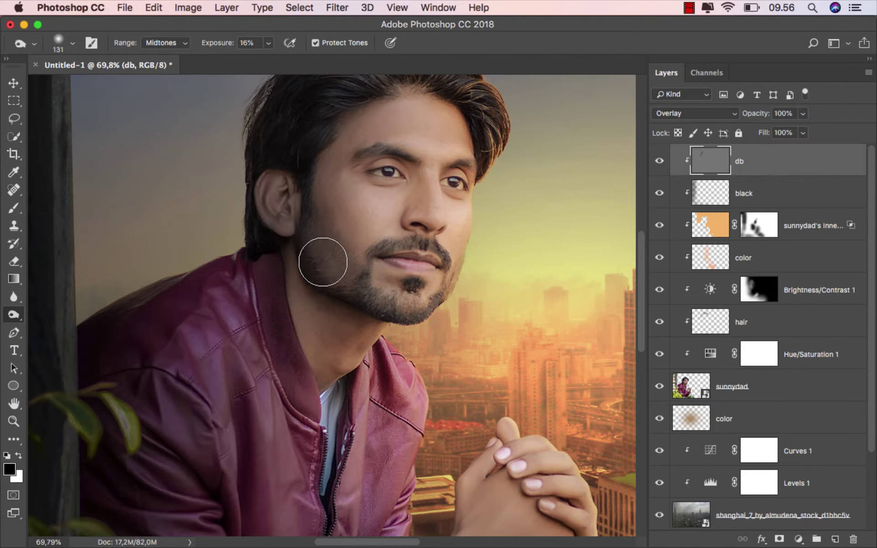
pyautogui.moveTo(384, 305); pyautogui.dragTo(374, 305)
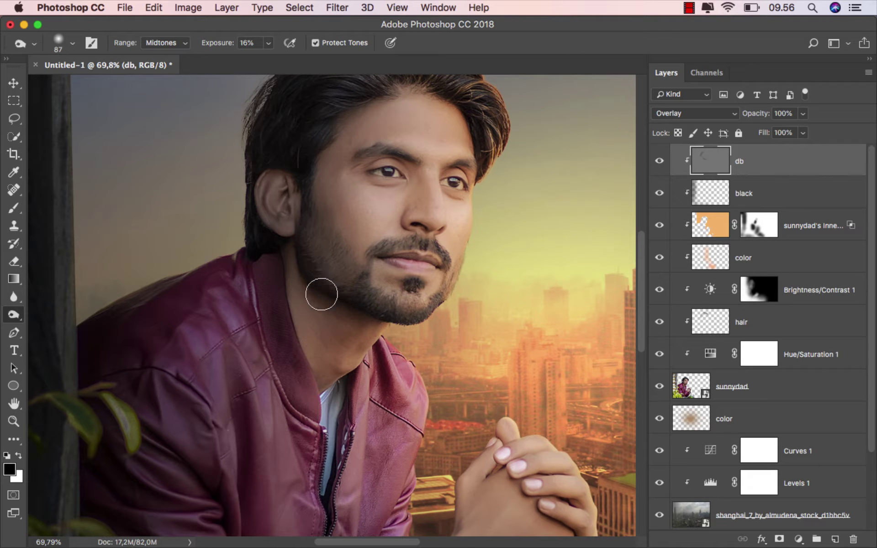
# Burn the shaded side of the jacket collar down to the zipper with a brush of about 104 px.
pyautogui.moveTo(278, 291); pyautogui.dragTo(289, 291)
pyautogui.moveTo(253, 246); pyautogui.dragTo(315, 422)
pyautogui.scroll(-2, 315, 411)
pyautogui.moveTo(288, 335); pyautogui.dragTo(282, 335)
pyautogui.scroll(-1, 317, 409)
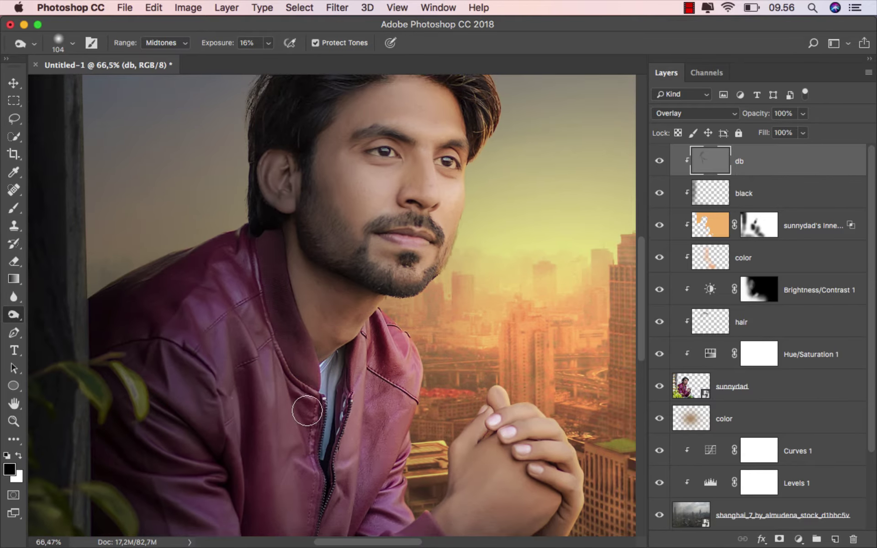
# Burn the shadow folds of the jacket's shoulder, sleeve and lower front, enlarging the brush from 84 to 263 px.
pyautogui.scroll(-1, 307, 411)
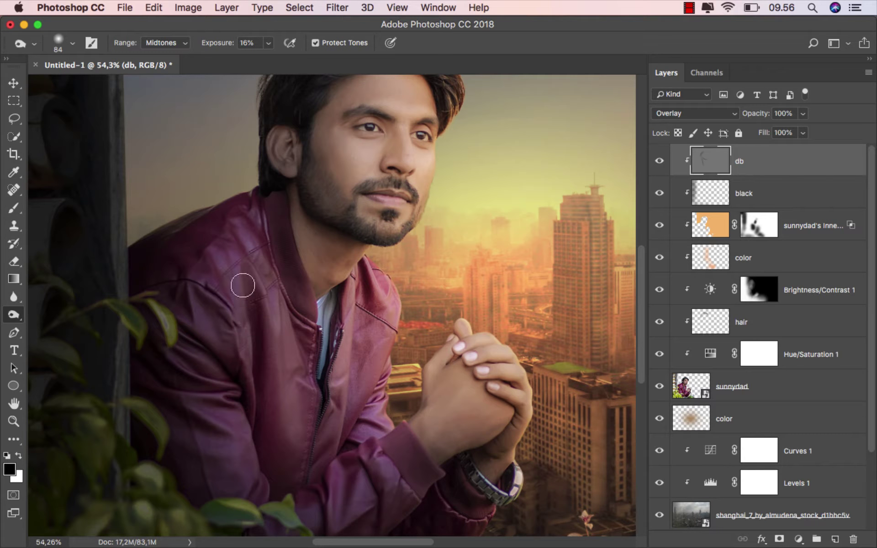
pyautogui.scroll(-2, 207, 296)
pyautogui.moveTo(215, 357); pyautogui.dragTo(266, 358)
pyautogui.moveTo(194, 398)
pyautogui.mouseDown()
pyautogui.moveTo(213, 414)
pyautogui.moveTo(209, 436)
pyautogui.moveTo(224, 476)
pyautogui.moveTo(269, 495)
pyautogui.mouseUp()
pyautogui.scroll(-4, 270, 495)
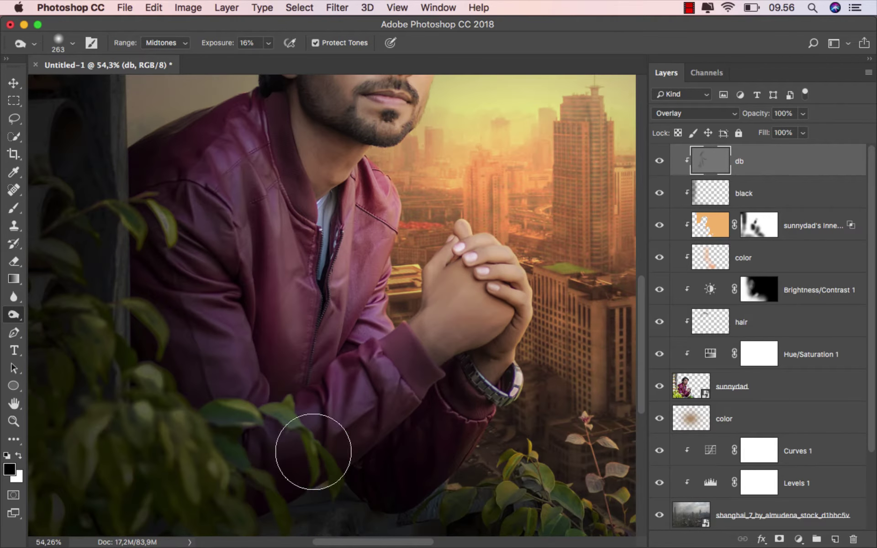
# Reduce the brush to 110 px and burn the shadows on the underside of the clasped hands and the cuff.
pyautogui.moveTo(495, 417)
pyautogui.mouseDown()
pyautogui.moveTo(472, 414)
pyautogui.moveTo(499, 413)
pyautogui.mouseUp()
pyautogui.scroll(4, 503, 409)
pyautogui.scroll(4, 495, 425)
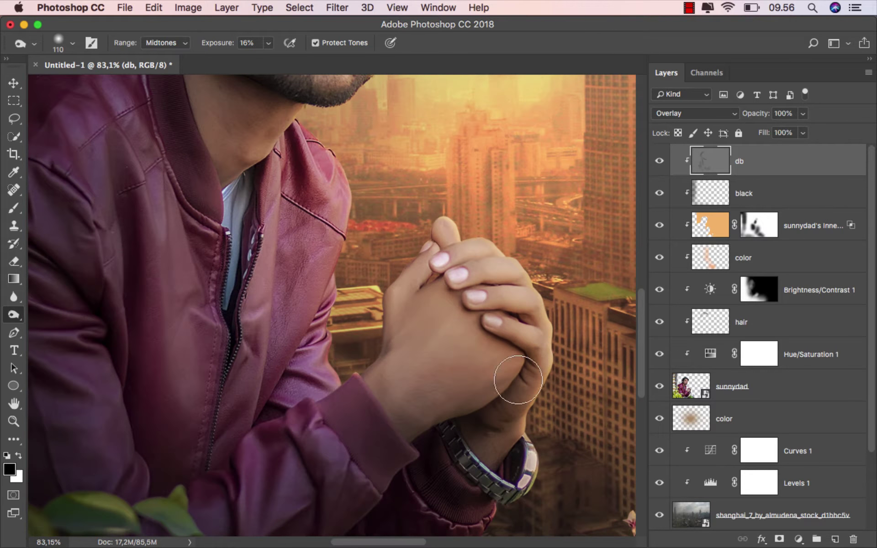
pyautogui.moveTo(518, 380)
pyautogui.mouseDown()
pyautogui.moveTo(466, 433)
pyautogui.moveTo(487, 403)
pyautogui.moveTo(476, 419)
pyautogui.moveTo(412, 446)
pyautogui.moveTo(500, 390)
pyautogui.moveTo(424, 452)
pyautogui.moveTo(383, 465)
pyautogui.moveTo(427, 472)
pyautogui.moveTo(360, 482)
pyautogui.moveTo(402, 475)
pyautogui.mouseUp()
# Burn the shaded side of the face from temple to mouth with a 148 px brush.
pyautogui.scroll(2, 426, 452)
pyautogui.scroll(15, 397, 473)
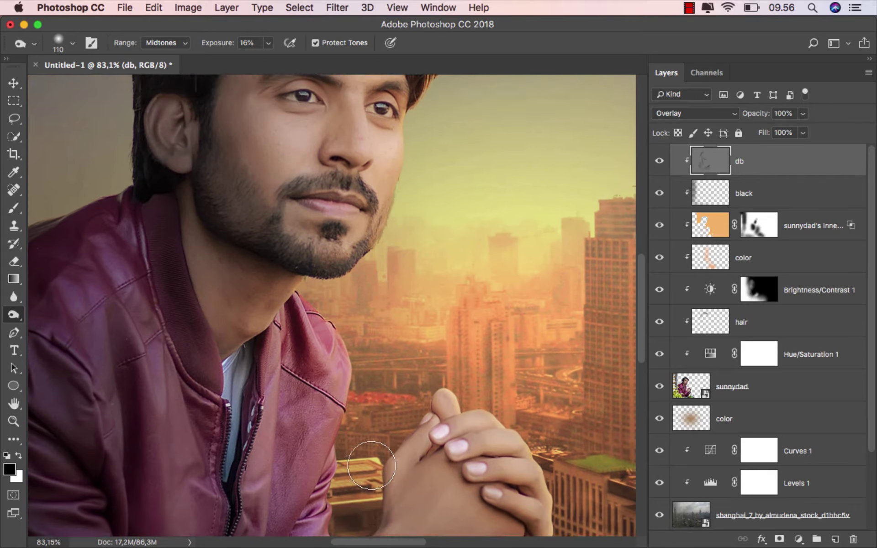
pyautogui.moveTo(354, 414); pyautogui.dragTo(348, 413)
pyautogui.scroll(6, 345, 417)
pyautogui.moveTo(311, 351)
pyautogui.mouseDown()
pyautogui.moveTo(273, 352)
pyautogui.moveTo(322, 333)
pyautogui.moveTo(343, 352)
pyautogui.mouseUp()
pyautogui.scroll(3, 307, 346)
pyautogui.scroll(-3, 320, 354)
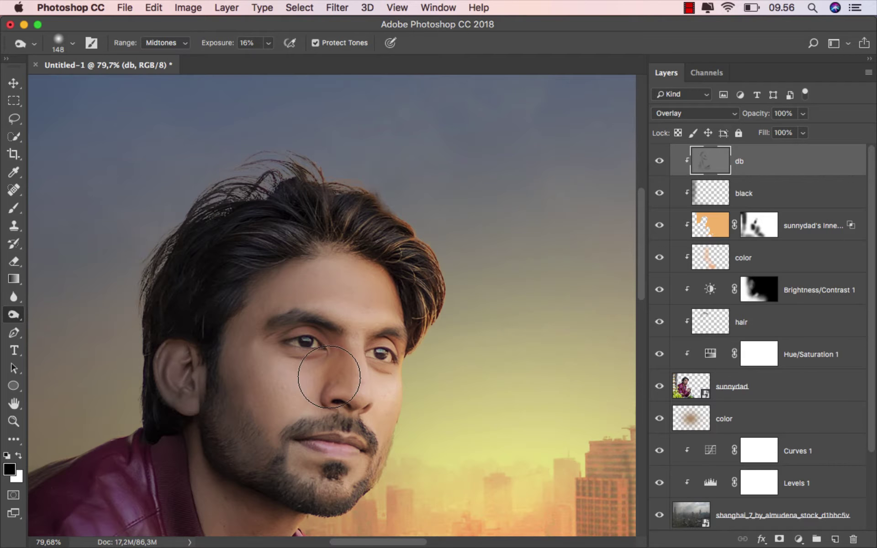
pyautogui.scroll(-1, 297, 343)
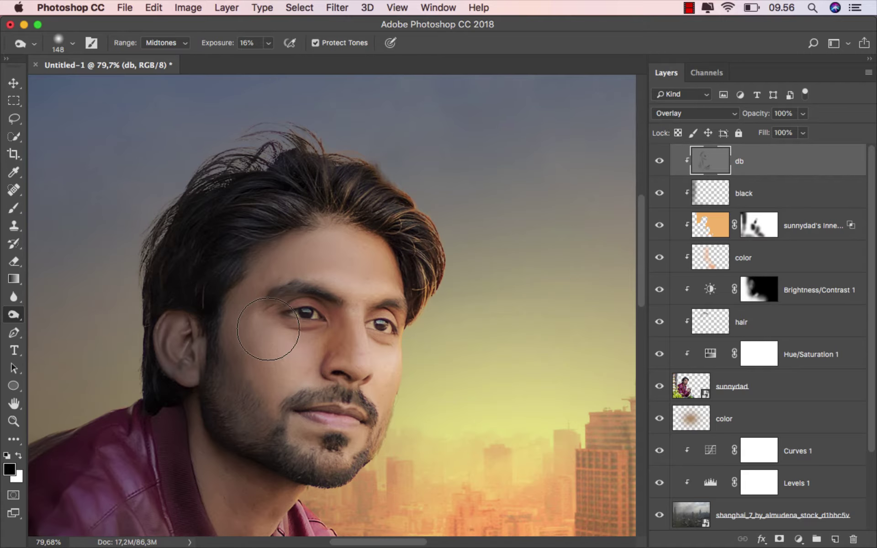
pyautogui.scroll(-1, 270, 330)
pyautogui.moveTo(272, 278); pyautogui.dragTo(311, 396)
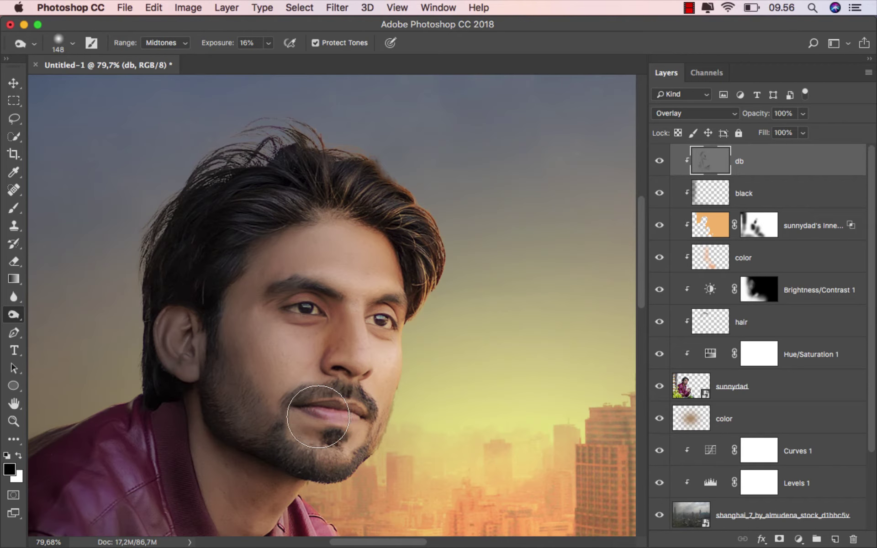
# Burn finer shadows around the nose and cheek with a 75 to 153 px brush, and compare the "db" layer hidden and shown.
pyautogui.scroll(-1, 255, 365)
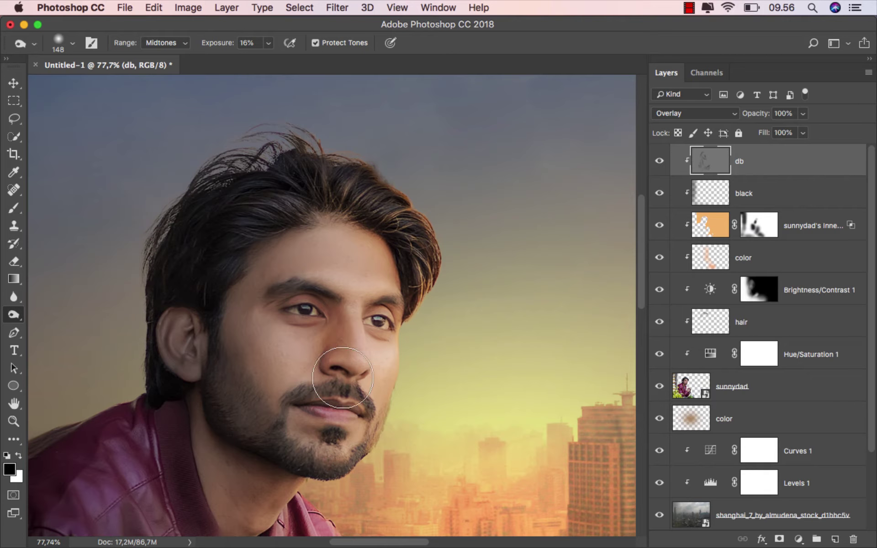
pyautogui.moveTo(401, 361); pyautogui.dragTo(368, 359)
pyautogui.scroll(1, 368, 312)
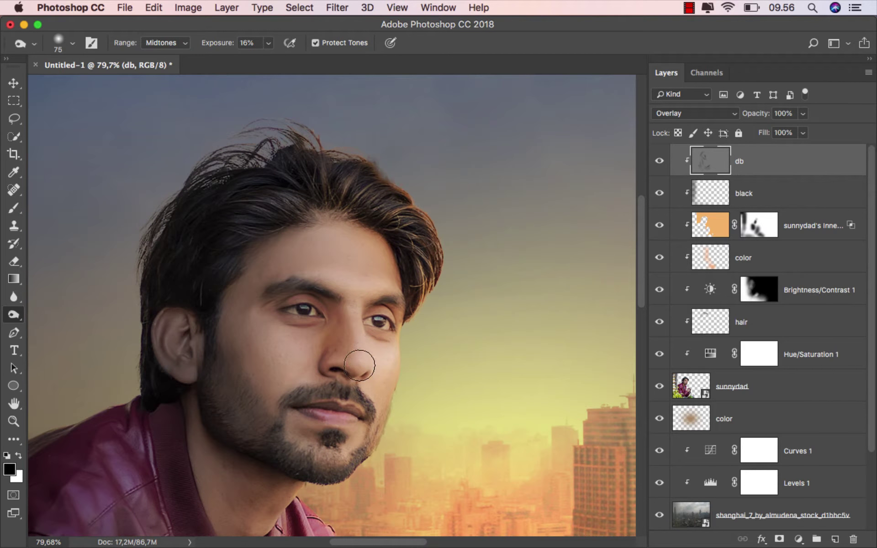
pyautogui.scroll(-3, 276, 289)
pyautogui.moveTo(276, 245); pyautogui.dragTo(304, 247)
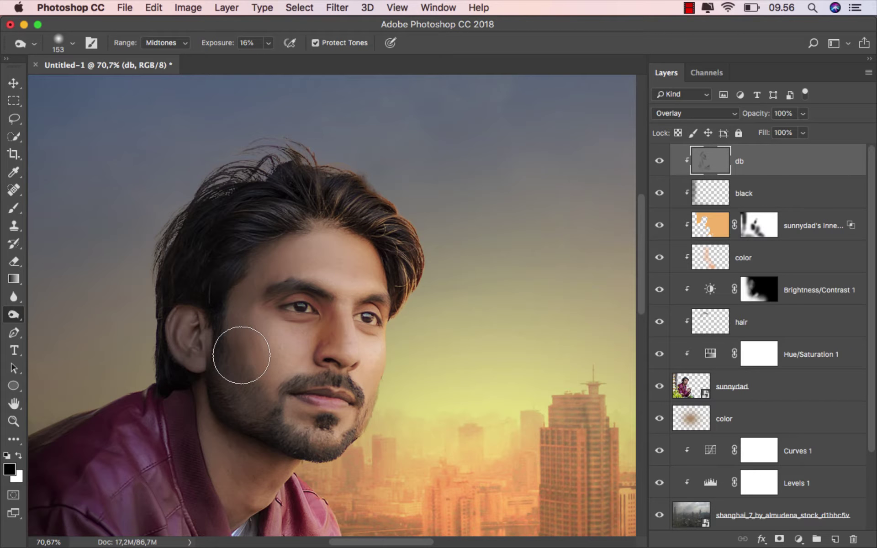
pyautogui.scroll(-2, 262, 348)
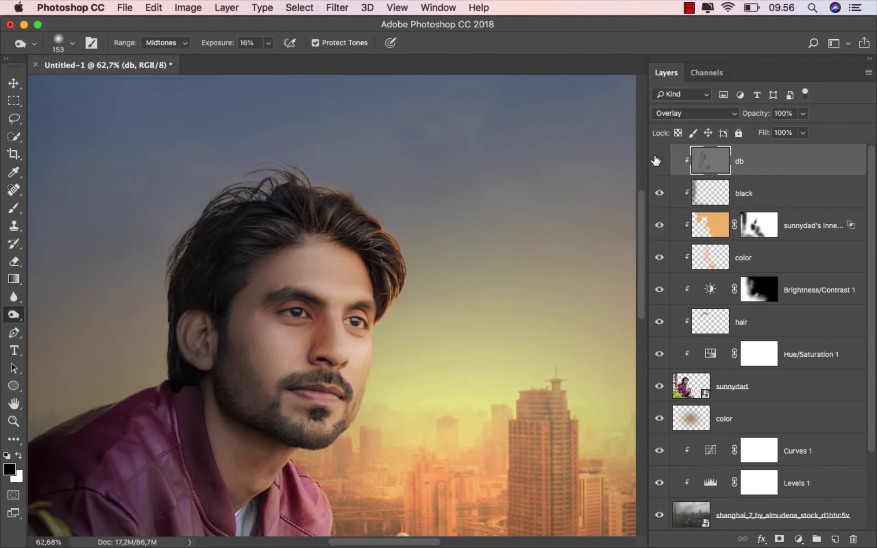
pyautogui.scroll(-1, 406, 292)
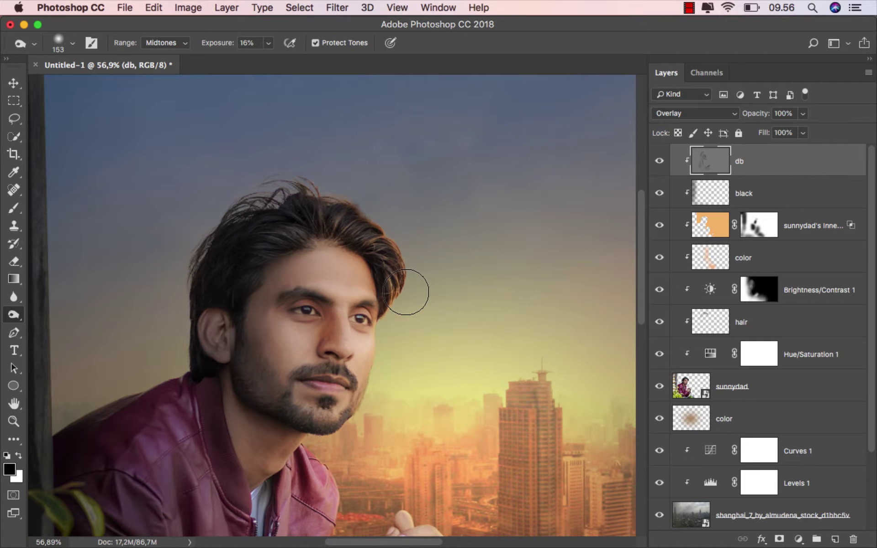
# Dodge the highlights along the sunlit edge of the face from eye to chin at 10% exposure, reducing the brush to 84 px.
pyautogui.scroll(-1, 405, 293)
pyautogui.moveTo(178, 315); pyautogui.dragTo(191, 315)
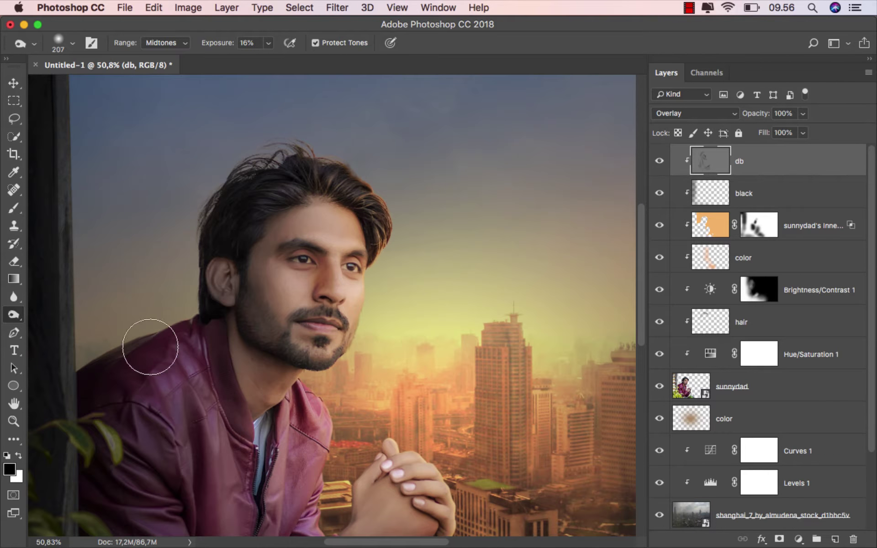
pyautogui.scroll(1, 171, 320)
pyautogui.rightClick(12, 318)
pyautogui.click(47, 314)
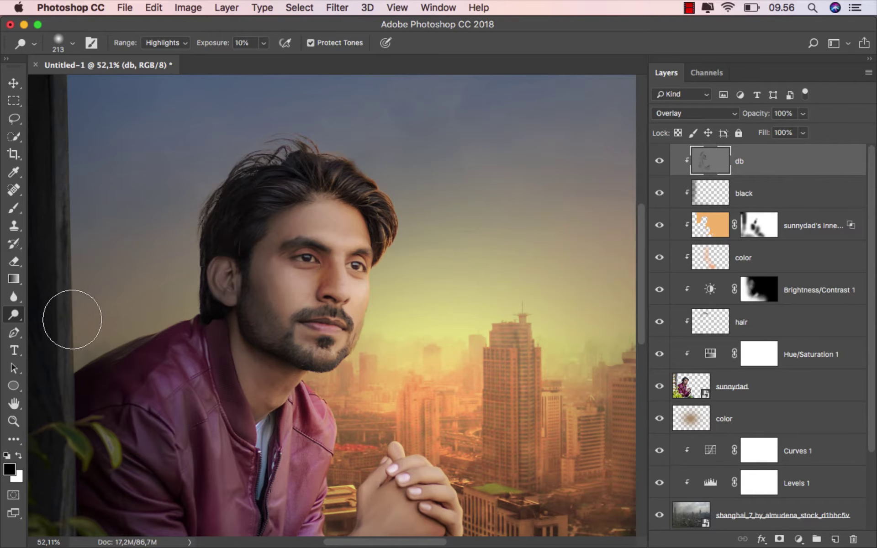
pyautogui.scroll(5, 356, 274)
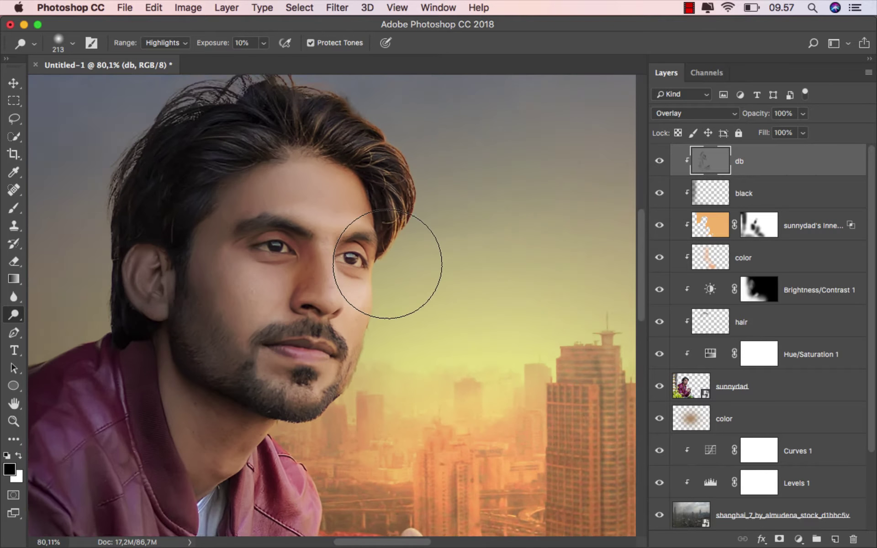
pyautogui.moveTo(380, 272); pyautogui.dragTo(347, 273)
pyautogui.moveTo(379, 327); pyautogui.dragTo(339, 272)
pyautogui.moveTo(352, 294); pyautogui.dragTo(341, 293)
pyautogui.moveTo(342, 339); pyautogui.dragTo(335, 376)
pyautogui.moveTo(362, 277); pyautogui.dragTo(326, 408)
pyautogui.press('super+z')
pyautogui.moveTo(364, 303); pyautogui.dragTo(314, 407)
pyautogui.moveTo(349, 358); pyautogui.dragTo(293, 421)
pyautogui.moveTo(363, 300); pyautogui.dragTo(352, 369)
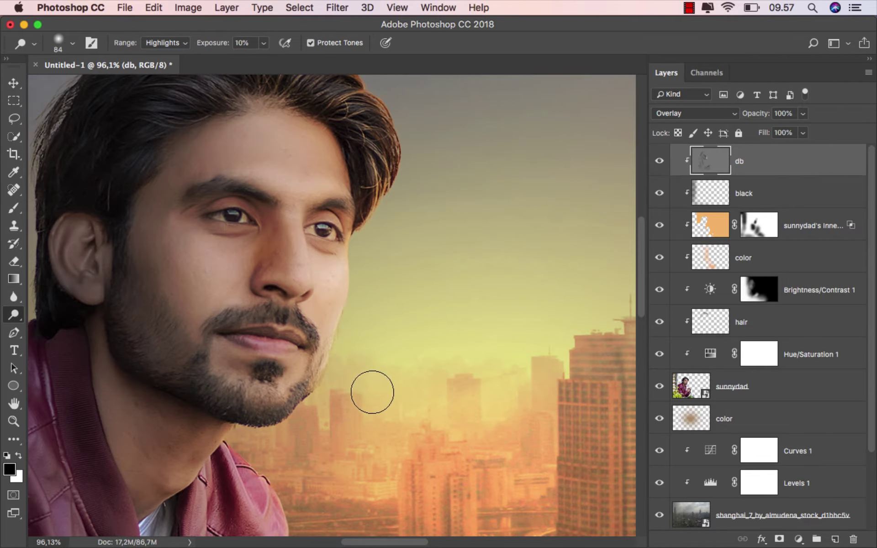
# Dodge the sunlit edge of the hair with the 84 px brush and undo the last three strokes.
pyautogui.scroll(-2, 372, 392)
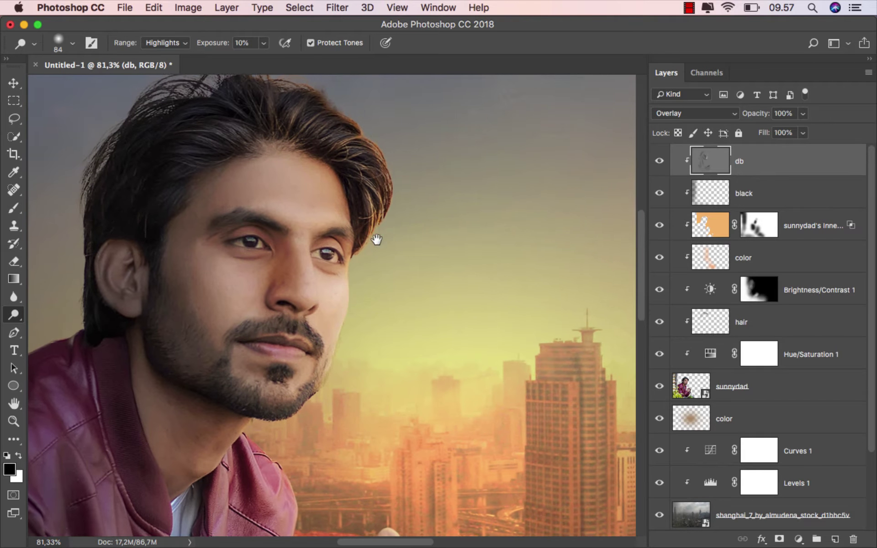
pyautogui.moveTo(377, 239); pyautogui.dragTo(362, 301)
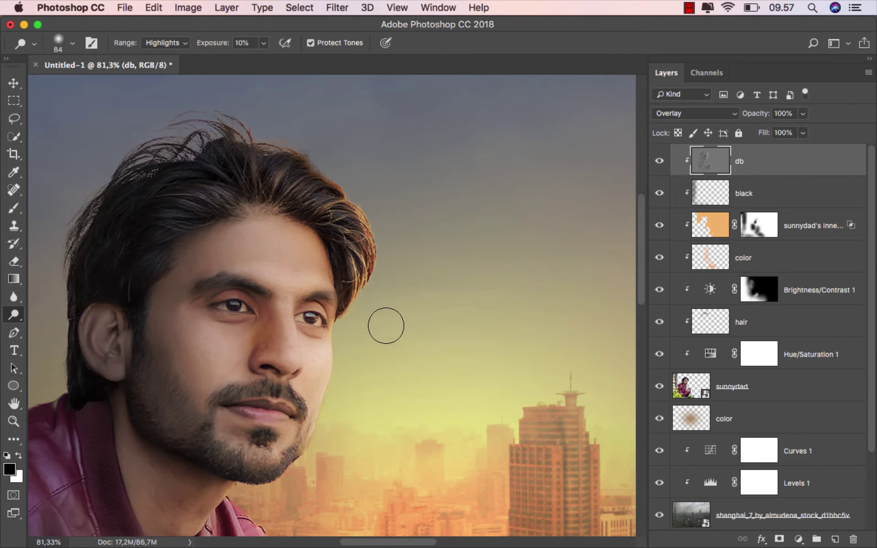
pyautogui.press('alt+super+z')
pyautogui.press('alt+super+z')
pyautogui.press('alt+super+z')
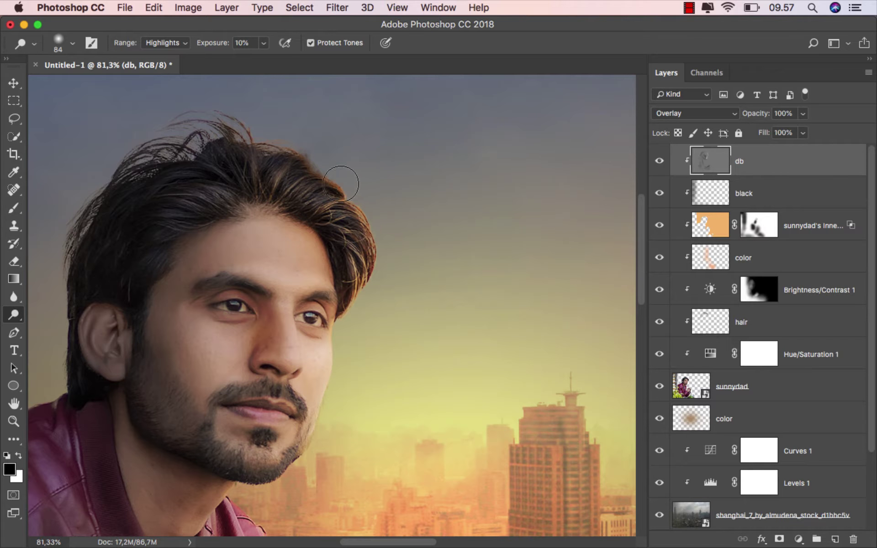
# Dodge the sunlit edge of the jacket's front shoulder and sleeve with a 61 px brush, stepping back two strokes along the way.
pyautogui.scroll(-4, 370, 337)
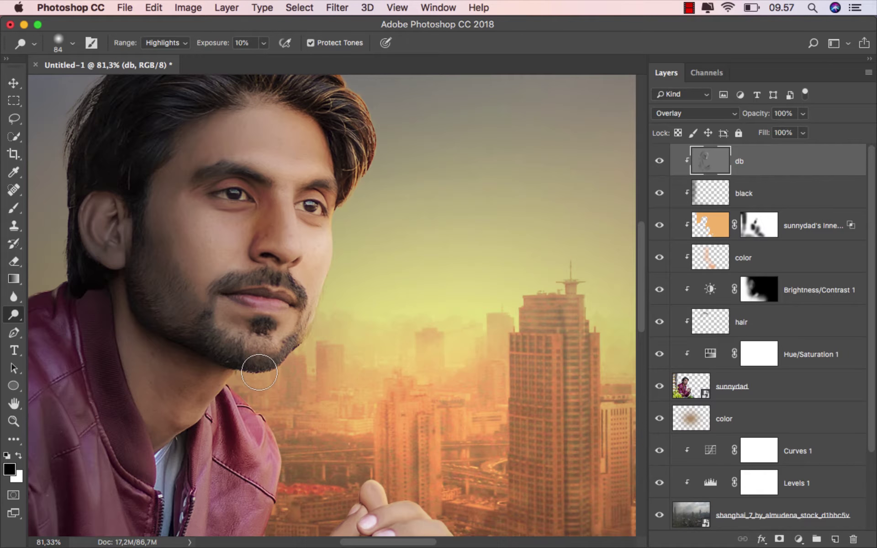
pyautogui.scroll(-4, 293, 352)
pyautogui.moveTo(279, 310); pyautogui.dragTo(263, 311)
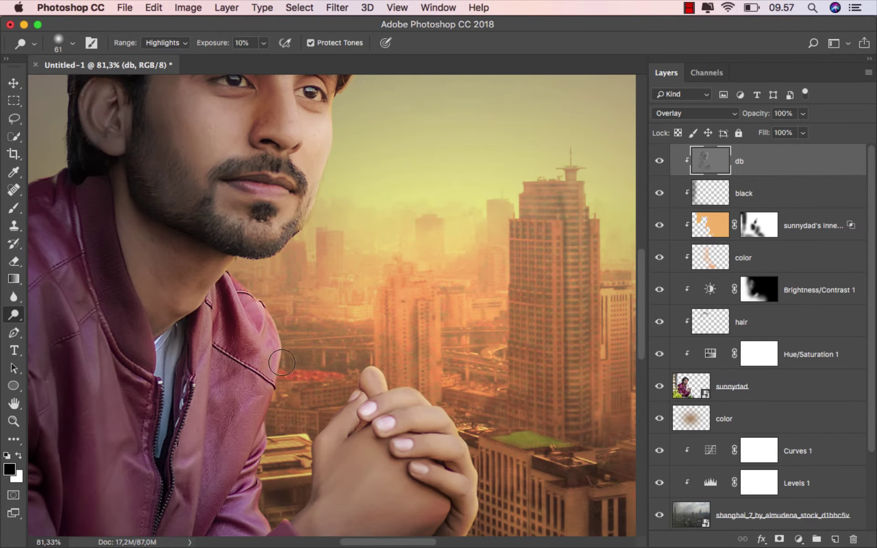
pyautogui.scroll(-1, 228, 279)
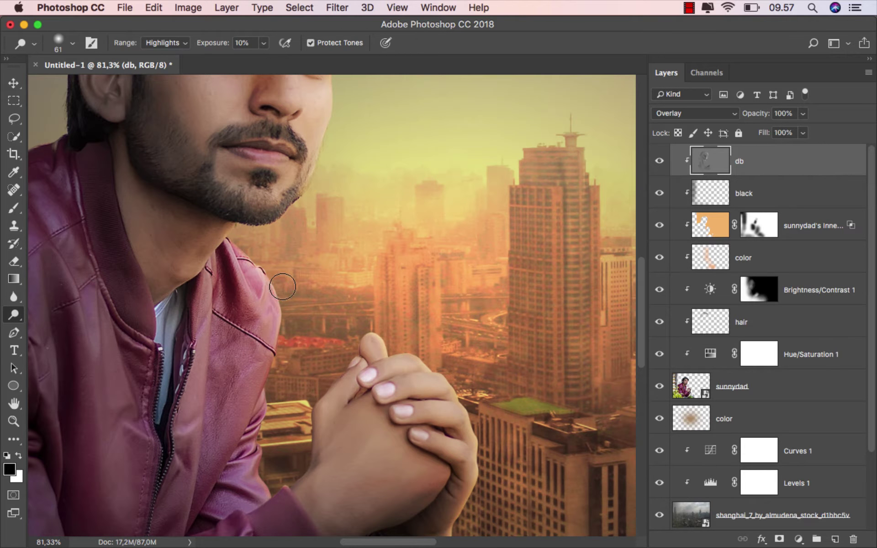
pyautogui.press('alt+super+z')
pyautogui.press('alt+super+z')
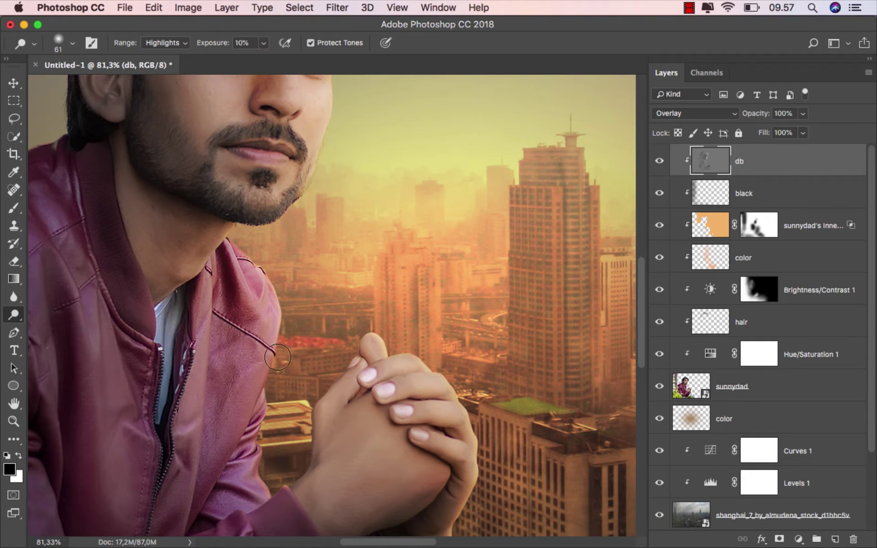
pyautogui.moveTo(274, 406); pyautogui.dragTo(259, 362)
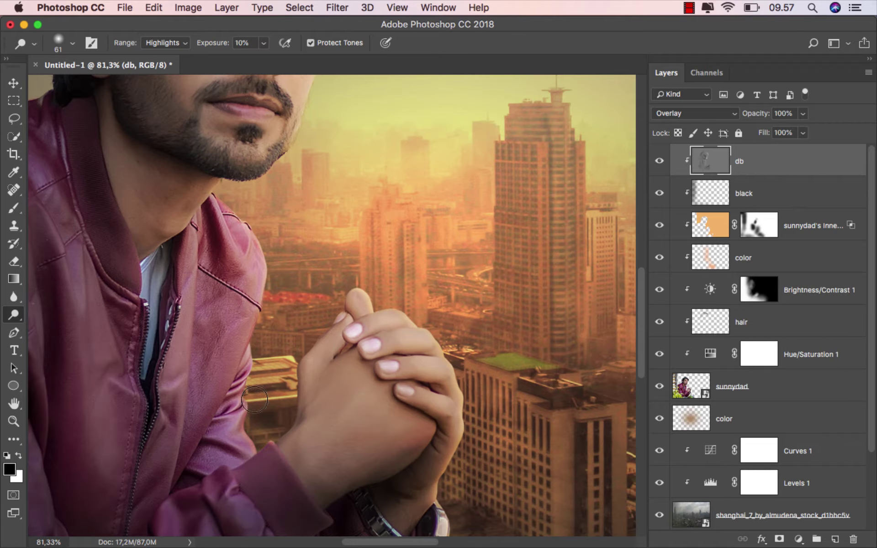
pyautogui.scroll(1, 270, 424)
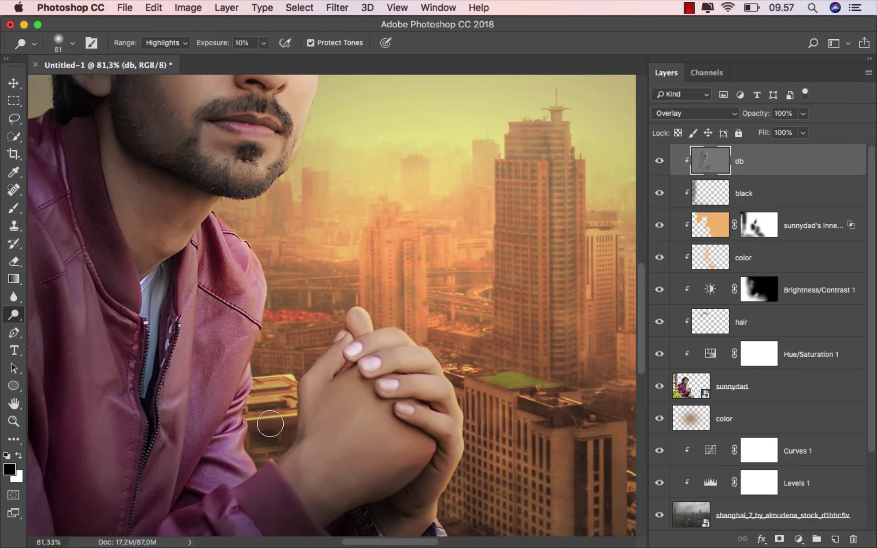
# Set the Dodge range to Midtones and lighten the thumb and fingers of the clasped hands with a 43 to 24 px brush.
pyautogui.click(154, 47)
pyautogui.click(174, 30)
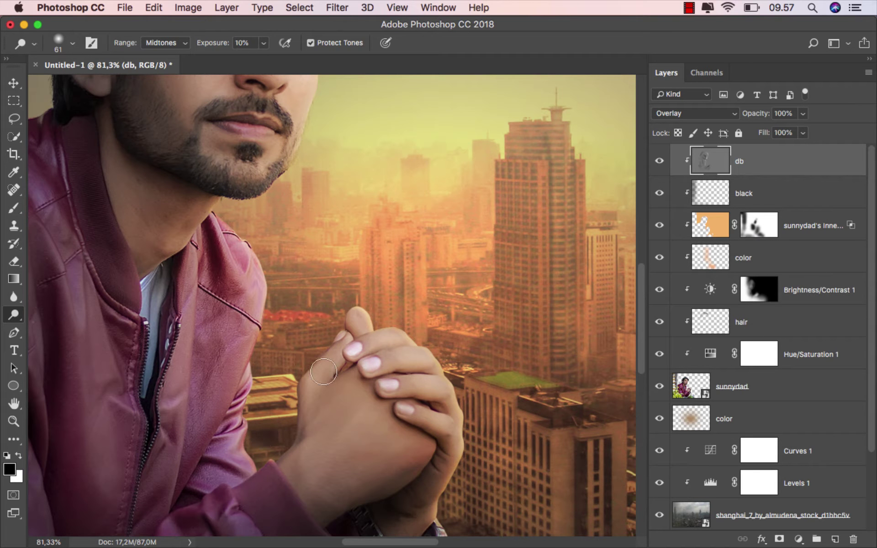
pyautogui.moveTo(326, 337); pyautogui.dragTo(317, 336)
pyautogui.scroll(4, 344, 329)
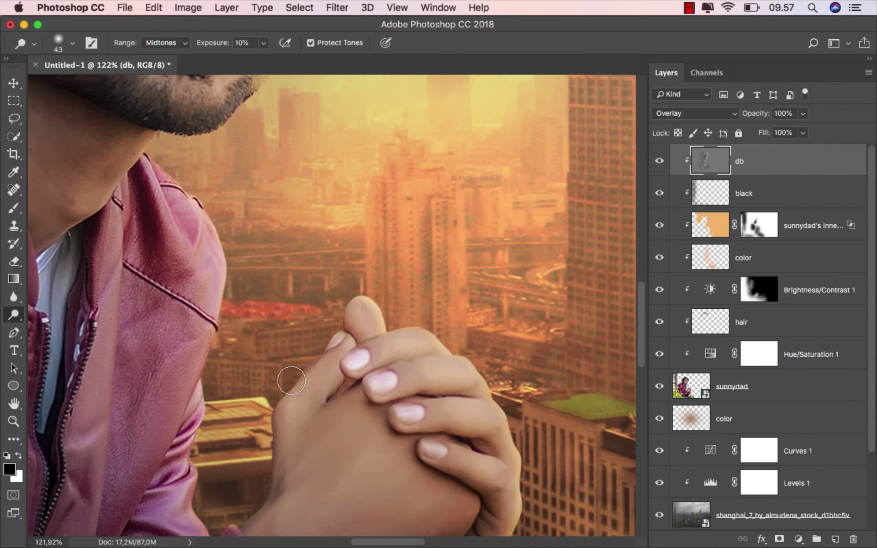
pyautogui.moveTo(394, 316)
pyautogui.mouseDown()
pyautogui.moveTo(292, 288)
pyautogui.moveTo(305, 307)
pyautogui.mouseUp()
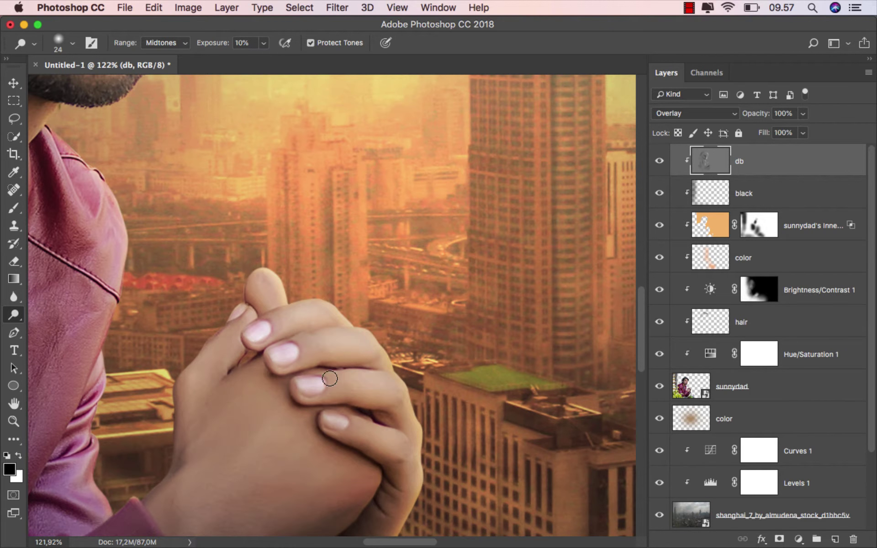
pyautogui.scroll(-5, 372, 371)
pyautogui.moveTo(372, 369); pyautogui.dragTo(373, 339)
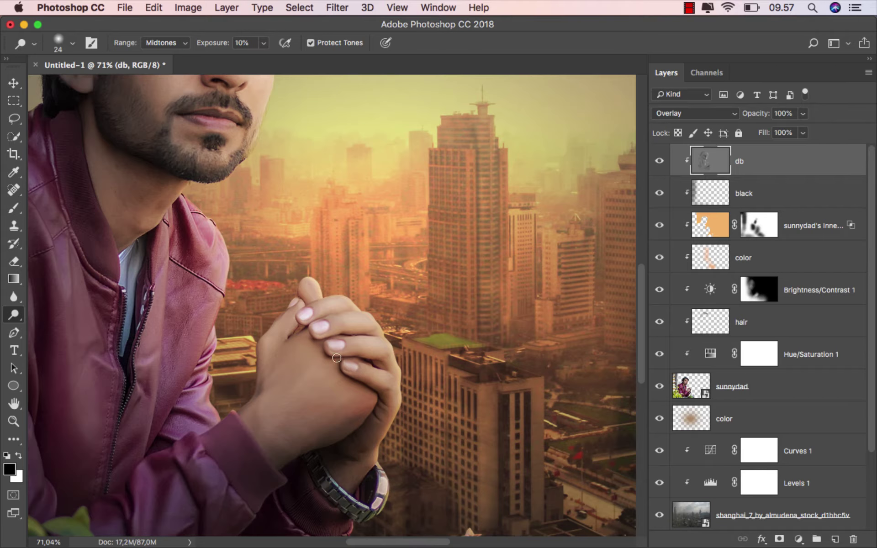
pyautogui.moveTo(303, 332); pyautogui.dragTo(359, 332)
# Burn the midtones of the back of the hand and wrist with a 207 px brush, and compare the "db" layer hidden and shown.
pyautogui.rightClick(13, 314)
pyautogui.click(64, 327)
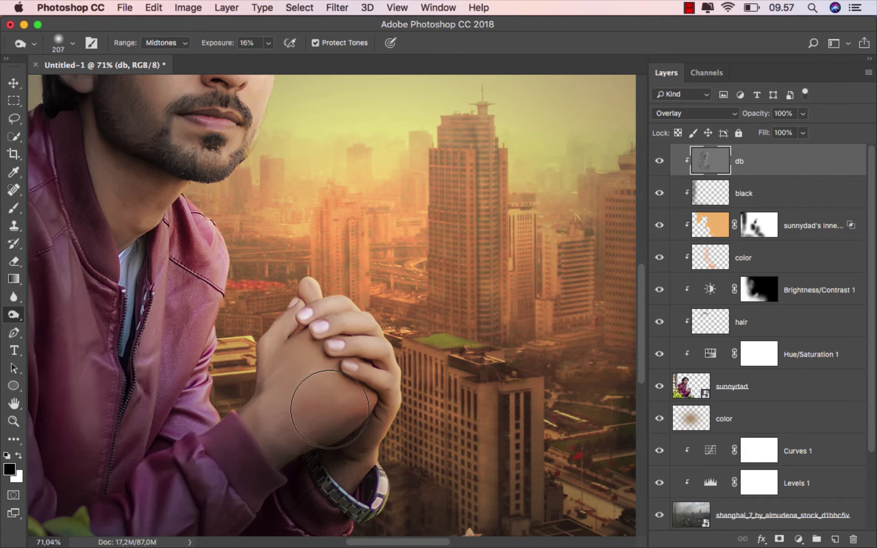
pyautogui.moveTo(273, 434)
pyautogui.mouseDown()
pyautogui.moveTo(252, 430)
pyautogui.moveTo(298, 431)
pyautogui.moveTo(319, 416)
pyautogui.moveTo(330, 389)
pyautogui.moveTo(308, 391)
pyautogui.moveTo(350, 404)
pyautogui.moveTo(305, 428)
pyautogui.moveTo(334, 401)
pyautogui.moveTo(372, 413)
pyautogui.moveTo(278, 450)
pyautogui.moveTo(307, 420)
pyautogui.mouseUp()
pyautogui.scroll(-5, 326, 406)
pyautogui.scroll(-3, 365, 404)
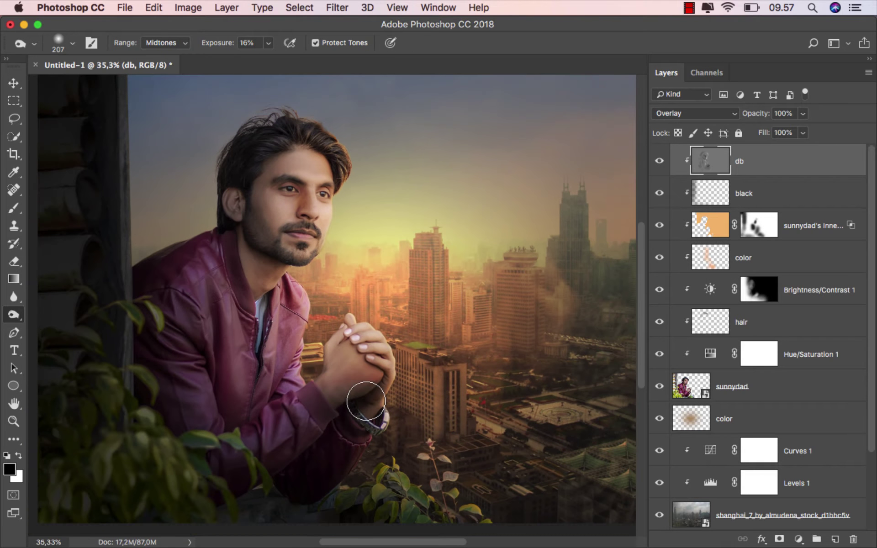
pyautogui.scroll(1, 363, 398)
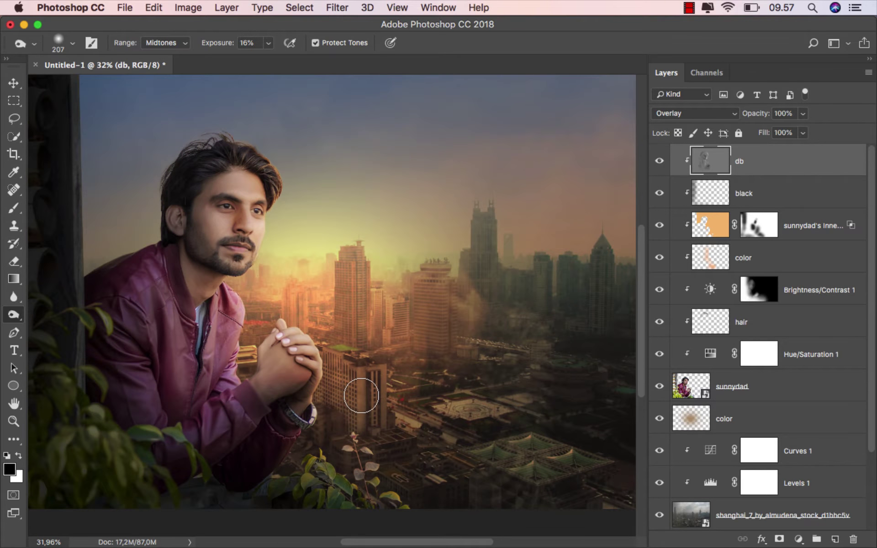
pyautogui.click(661, 162)
pyautogui.click(660, 162)
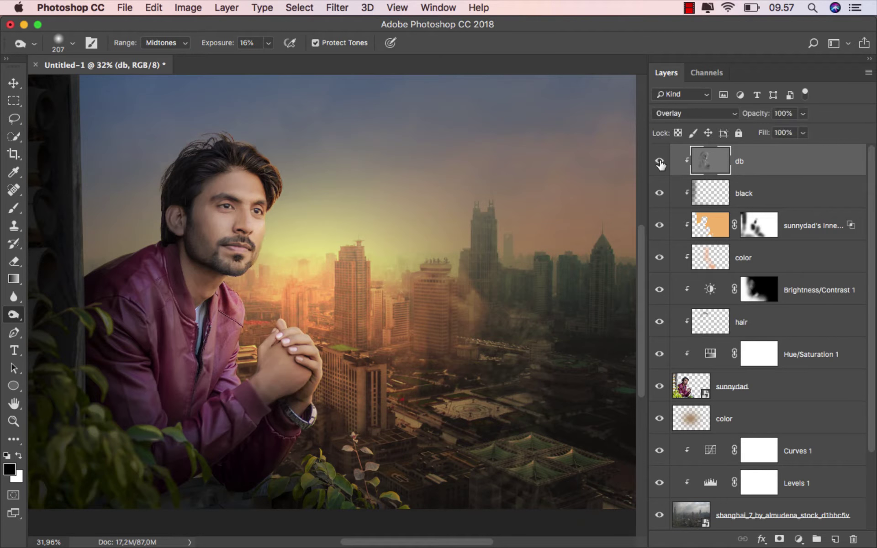
pyautogui.click(660, 163)
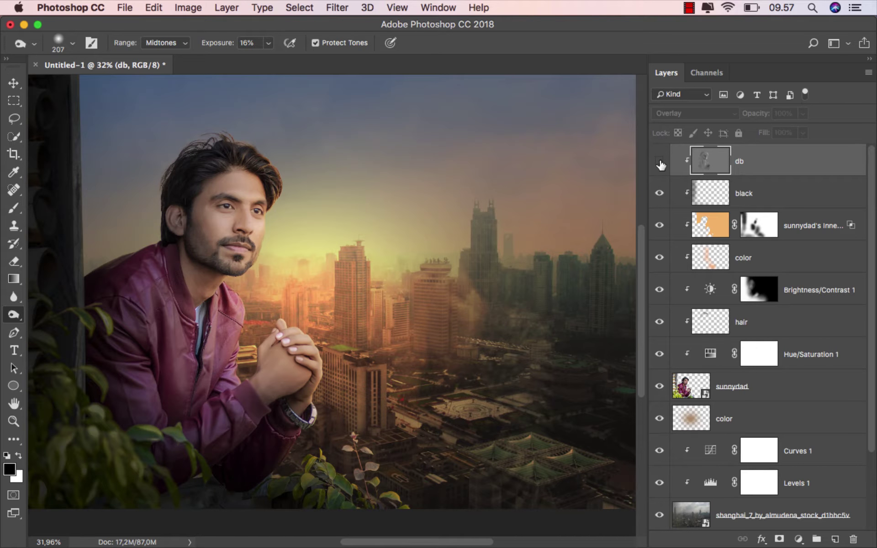
pyautogui.click(660, 162)
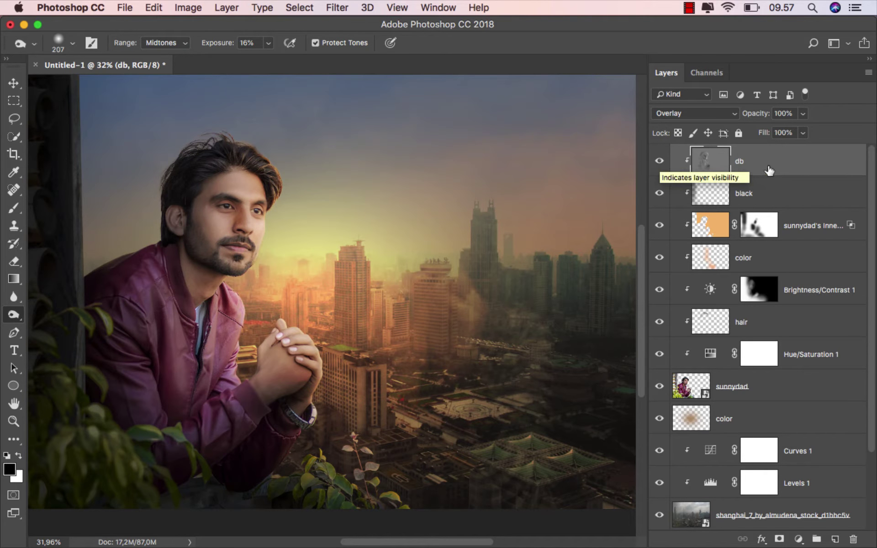
# Add a Color Balance adjustment clipped to the man, with midtones at +7 red, +2 green and -10 yellow.
pyautogui.press('v')
pyautogui.click(799, 539)
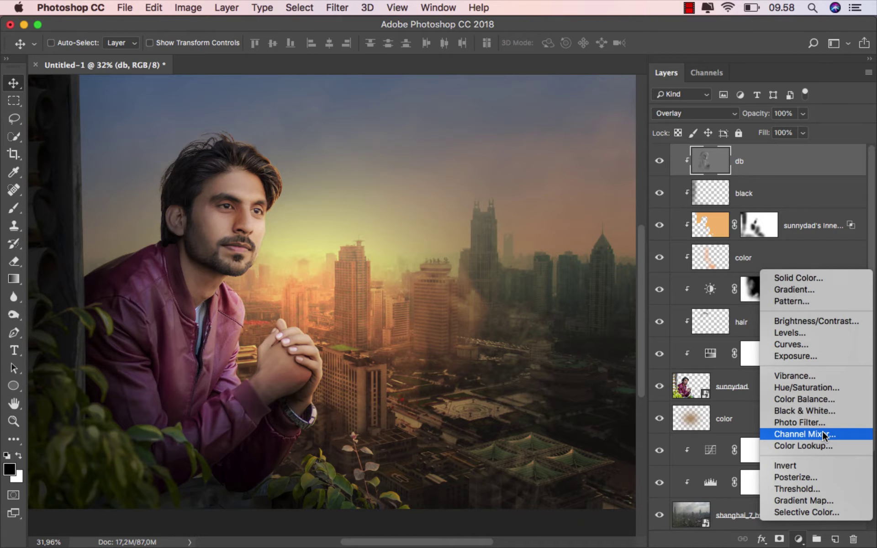
pyautogui.click(822, 400)
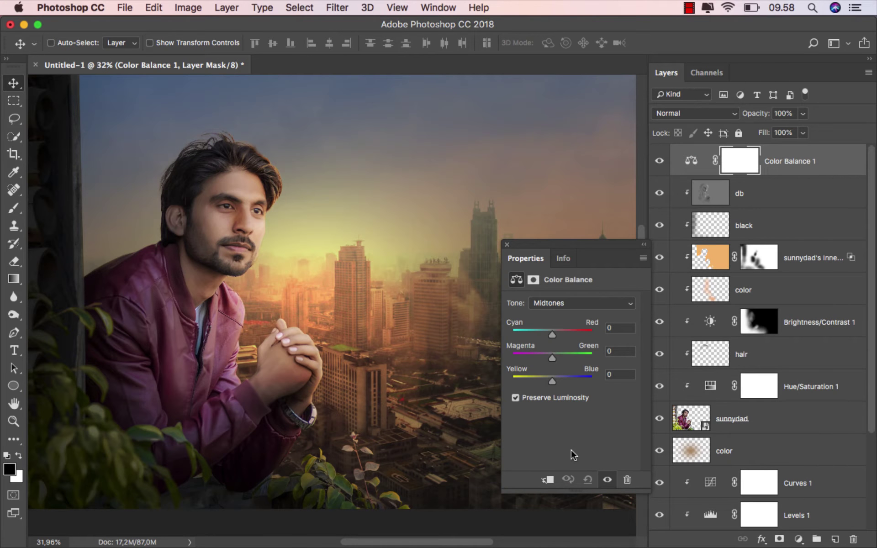
pyautogui.click(547, 479)
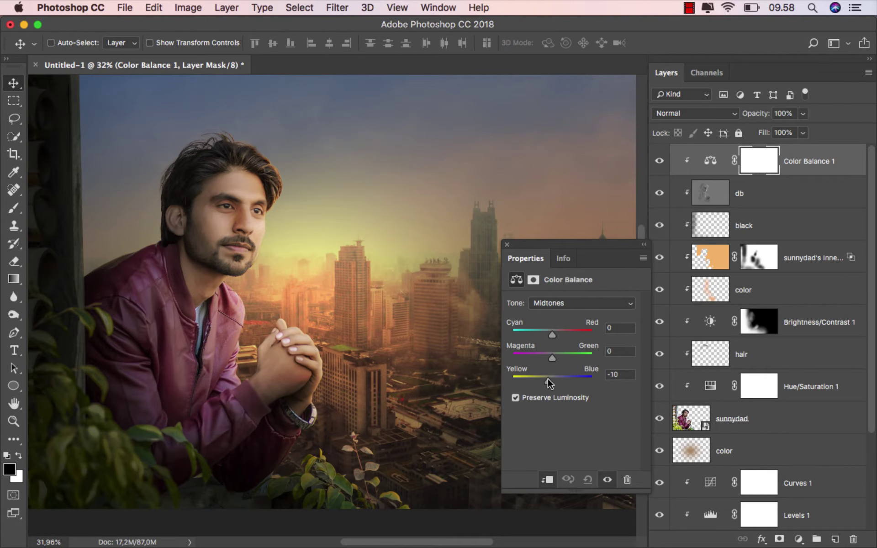
pyautogui.moveTo(548, 379); pyautogui.dragTo(548, 378)
pyautogui.click(556, 331)
pyautogui.moveTo(555, 331); pyautogui.dragTo(552, 354)
# Set the Color Balance highlights to -14 yellow, fine-tune their red and green, and compare the adjustment hidden and shown.
pyautogui.click(563, 303)
pyautogui.click(567, 314)
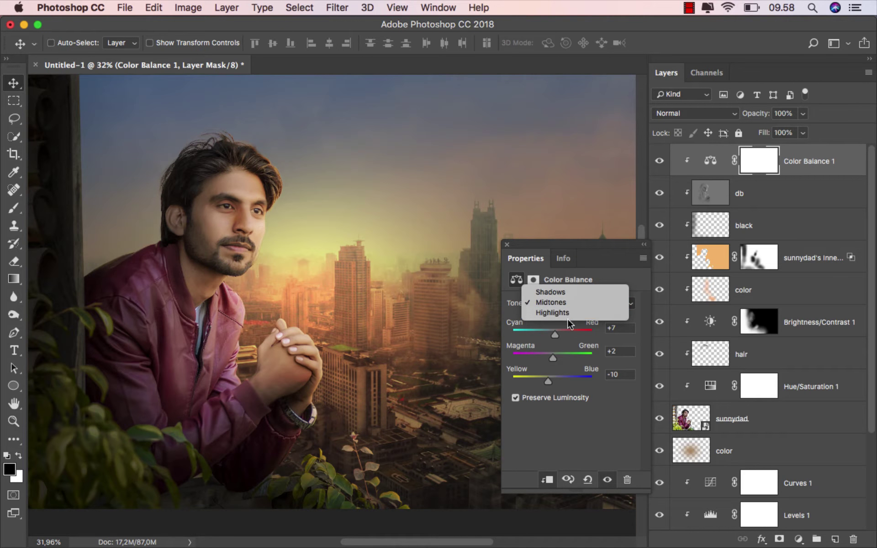
pyautogui.click(544, 377)
pyautogui.moveTo(544, 377)
pyautogui.mouseDown()
pyautogui.moveTo(535, 377)
pyautogui.moveTo(546, 379)
pyautogui.mouseUp()
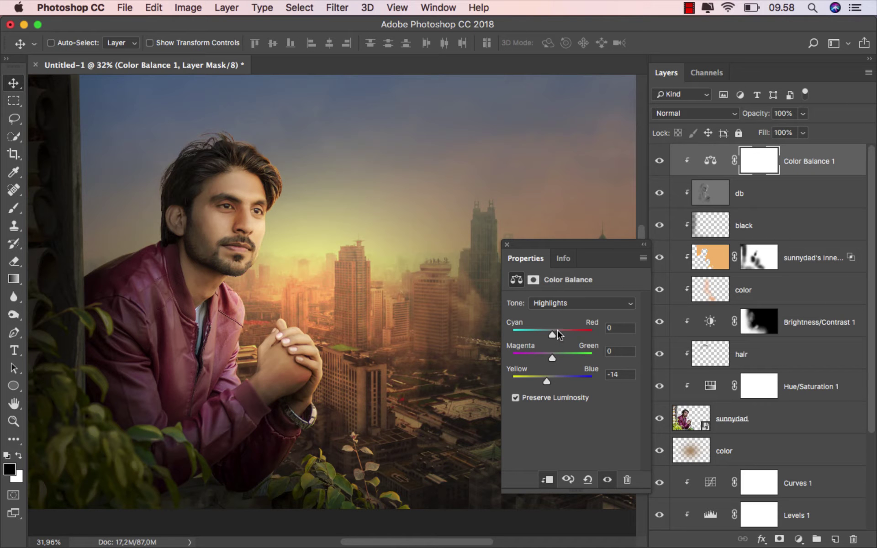
pyautogui.moveTo(557, 330); pyautogui.dragTo(555, 330)
pyautogui.moveTo(552, 357); pyautogui.dragTo(552, 355)
pyautogui.click(507, 245)
pyautogui.click(659, 162)
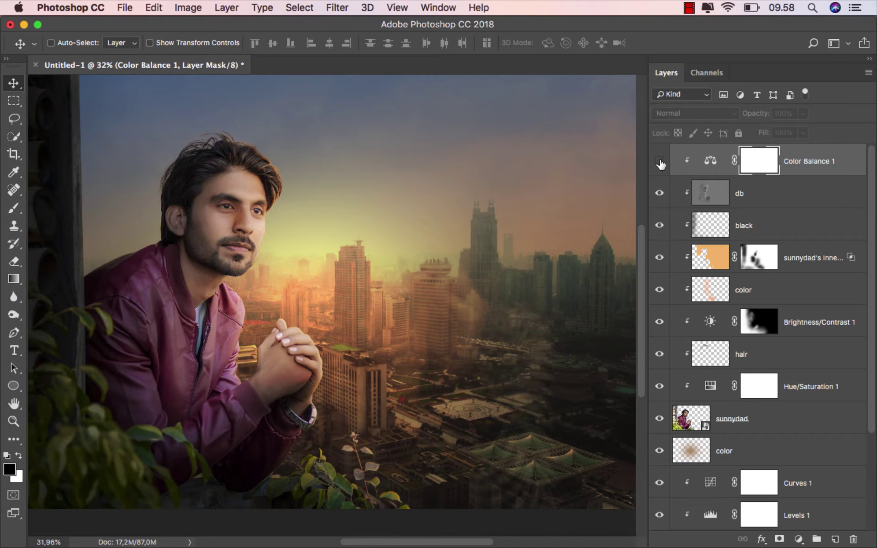
pyautogui.click(660, 162)
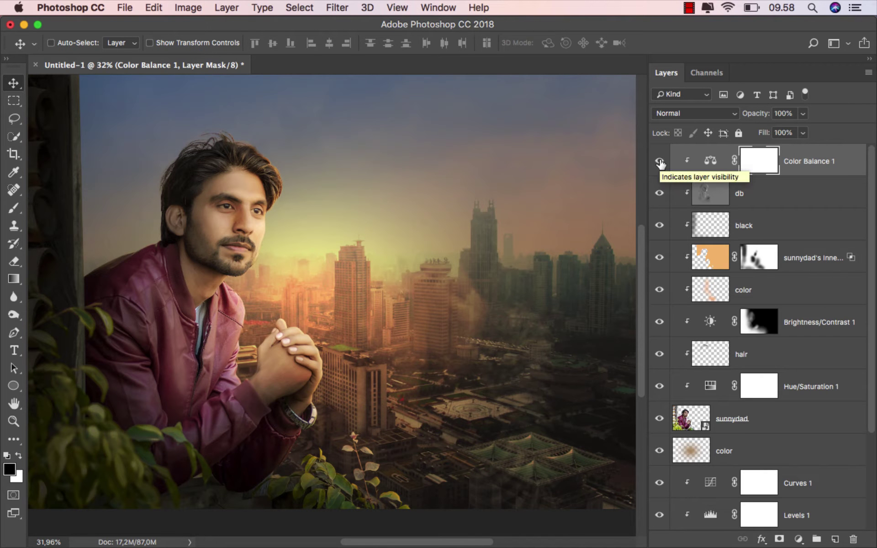
# Add an unclipped Curves adjustment above the Color Balance layer, with midtone and highlight points and a shadow point at input 62, output 58.
pyautogui.click(817, 160)
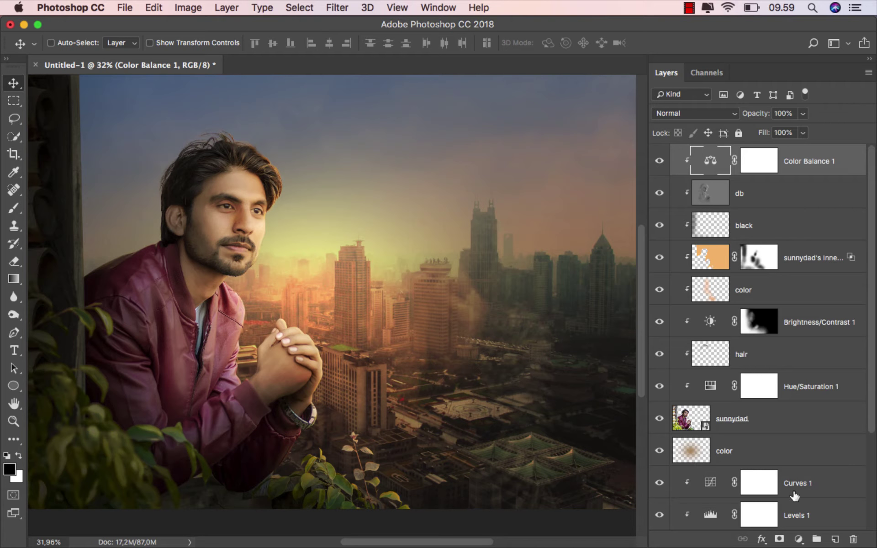
pyautogui.click(798, 539)
pyautogui.click(813, 343)
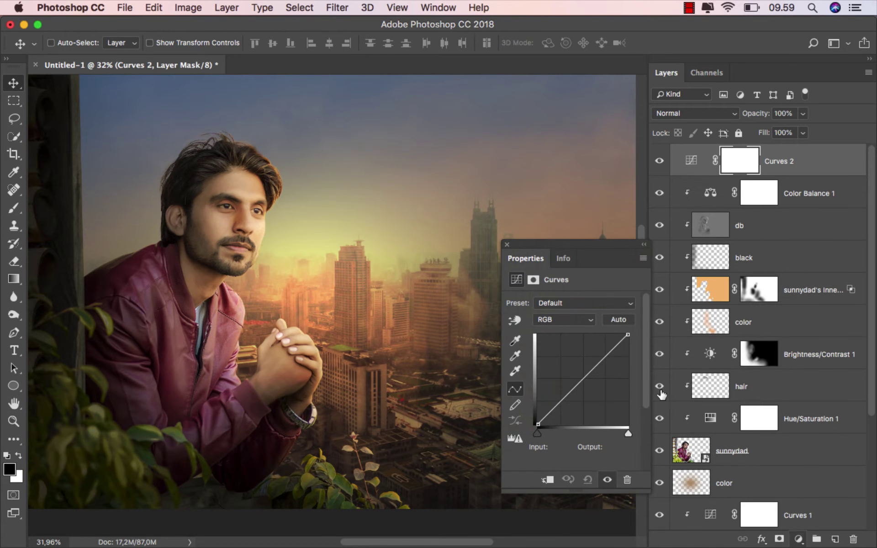
pyautogui.click(582, 378)
pyautogui.click(605, 355)
pyautogui.moveTo(560, 402); pyautogui.dragTo(560, 404)
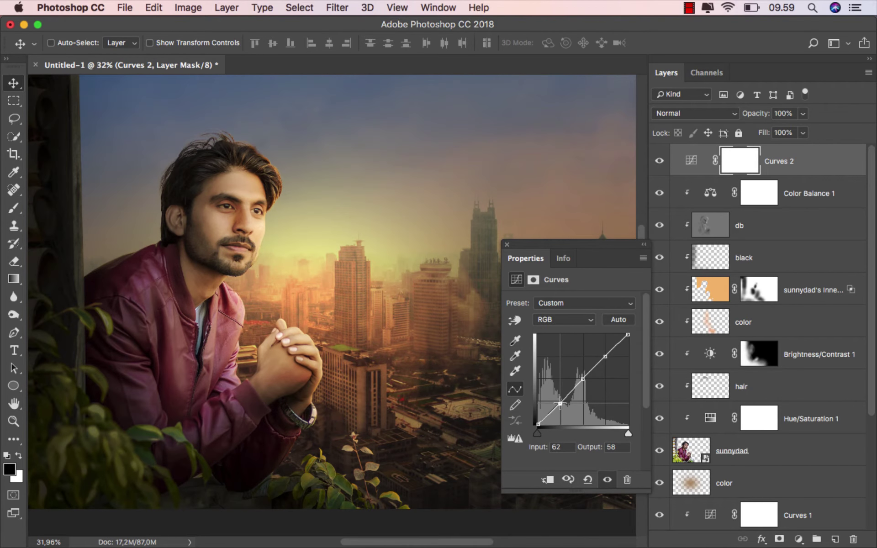
# Lower the curve's midtone point to input 127, output 116, and adjust its highlight and black points.
pyautogui.moveTo(581, 378); pyautogui.dragTo(582, 383)
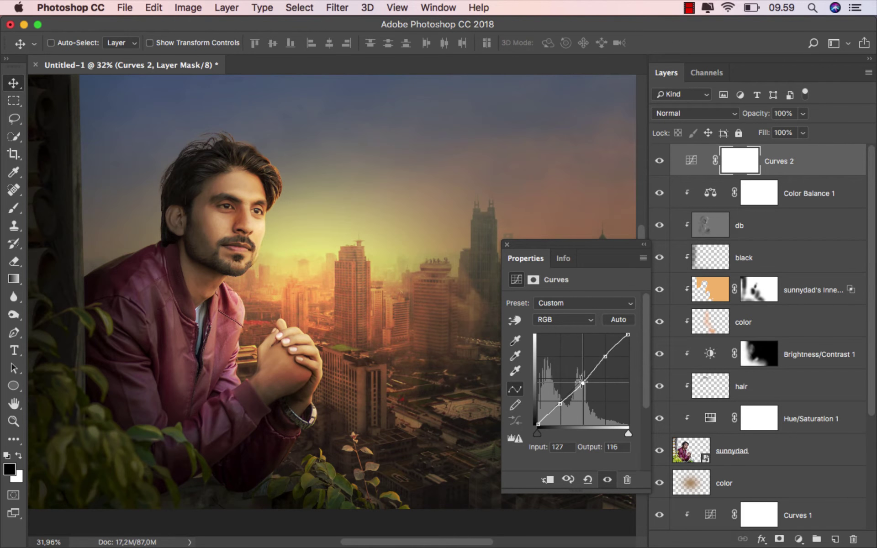
pyautogui.moveTo(605, 356); pyautogui.dragTo(630, 329)
pyautogui.moveTo(539, 424)
pyautogui.mouseDown()
pyautogui.moveTo(534, 416)
pyautogui.moveTo(531, 428)
pyautogui.moveTo(547, 424)
pyautogui.moveTo(534, 417)
pyautogui.mouseUp()
pyautogui.click(507, 245)
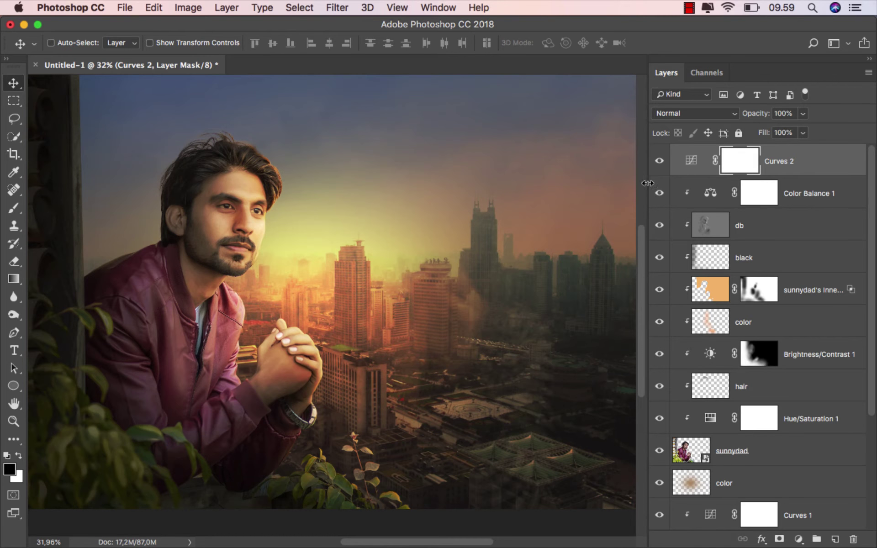
# Compare the image with the top Curves adjustment hidden and shown, and add a Gradient Map adjustment above it.
pyautogui.click(659, 163)
pyautogui.click(659, 163)
pyautogui.click(810, 164)
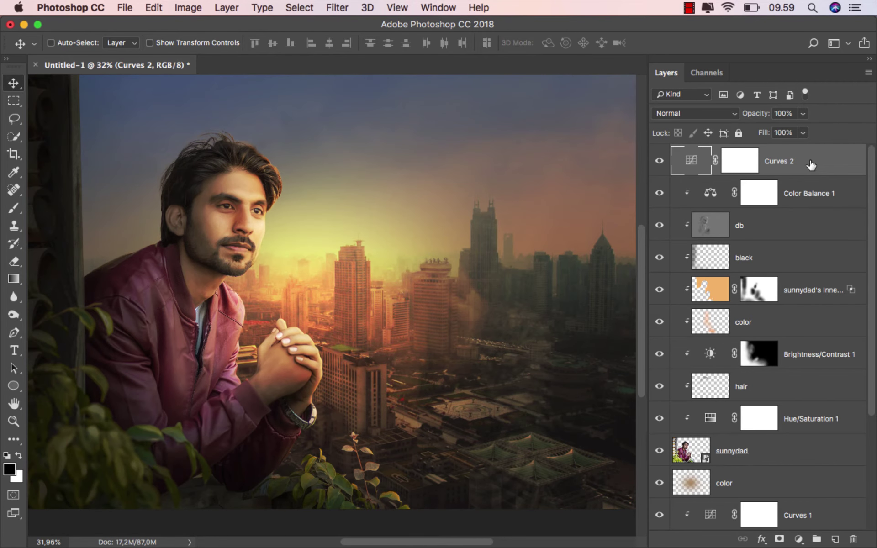
pyautogui.click(798, 539)
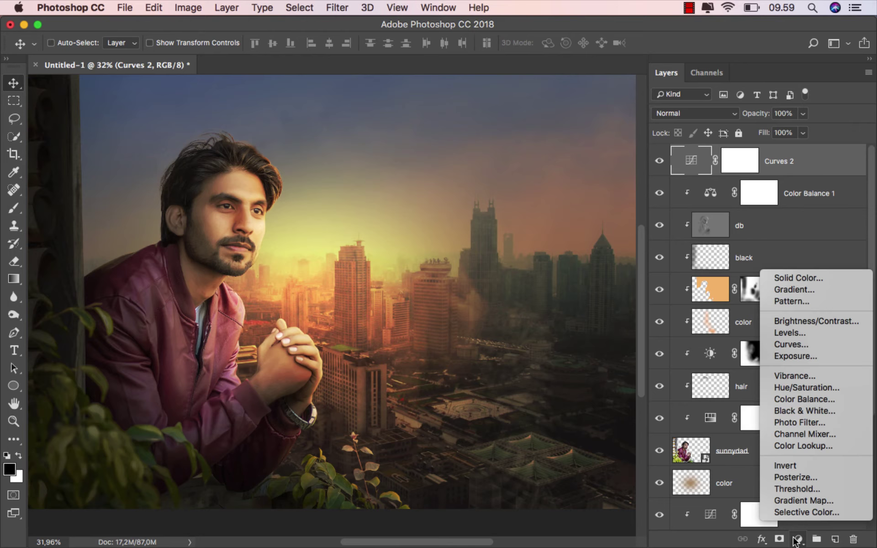
pyautogui.click(827, 500)
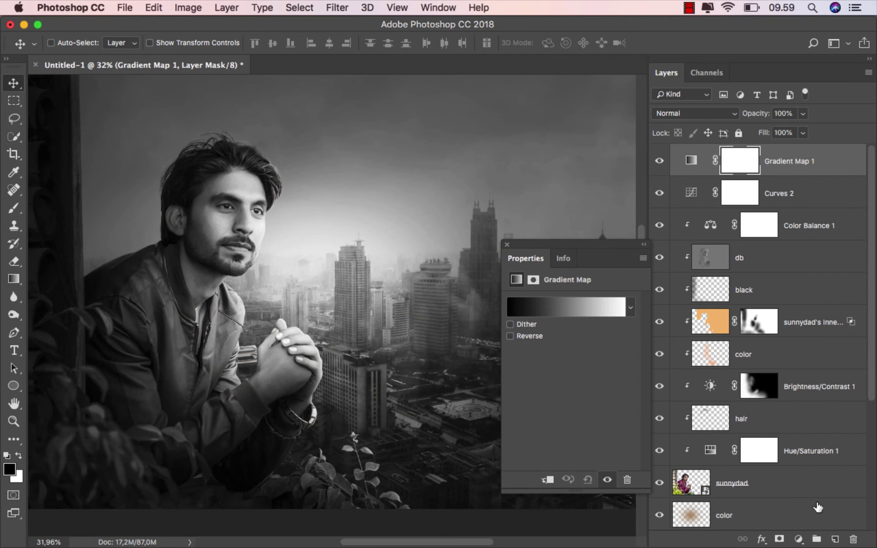
# Open the gradient map's gradient for editing and append the Photographic Toning set to the presets.
pyautogui.click(631, 310)
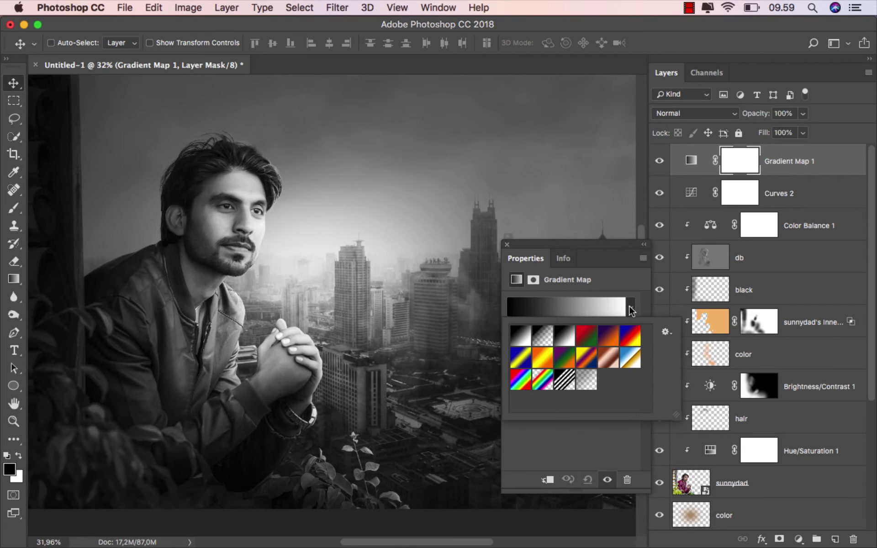
pyautogui.click(629, 310)
pyautogui.click(599, 305)
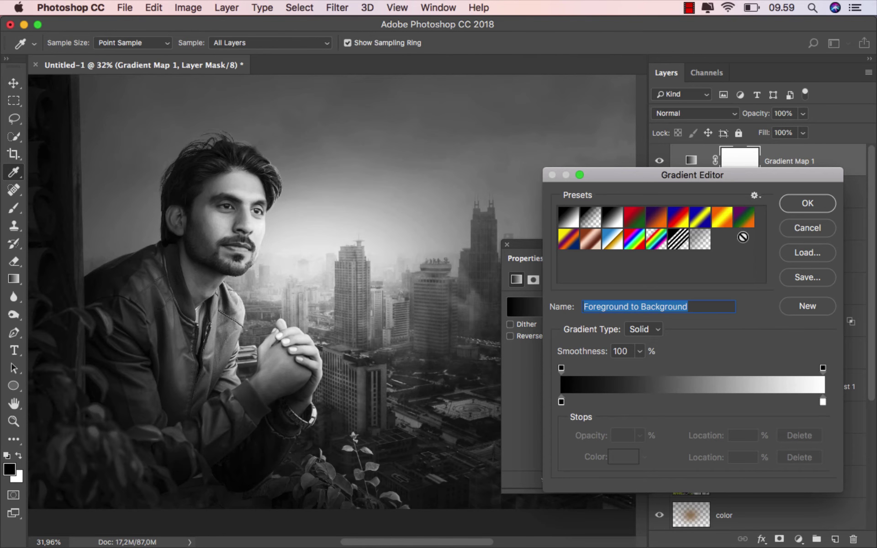
pyautogui.click(755, 195)
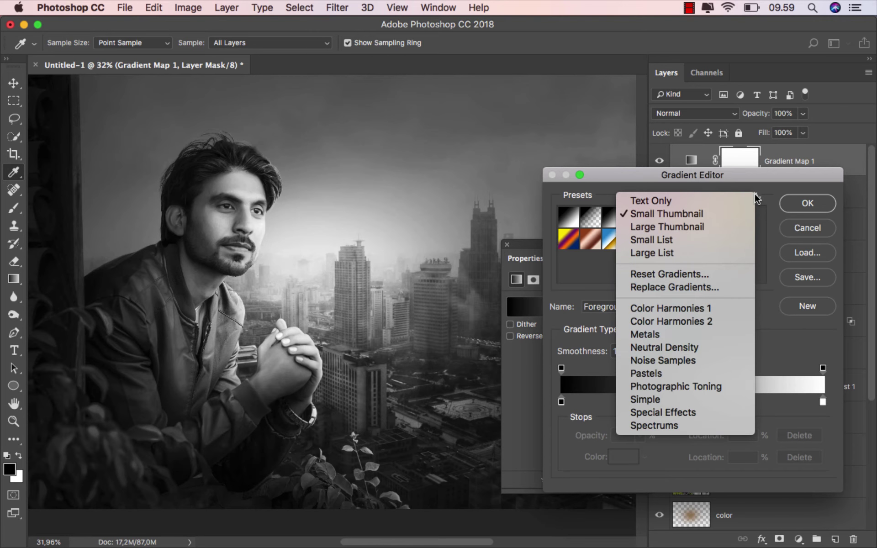
pyautogui.click(709, 386)
pyautogui.click(398, 207)
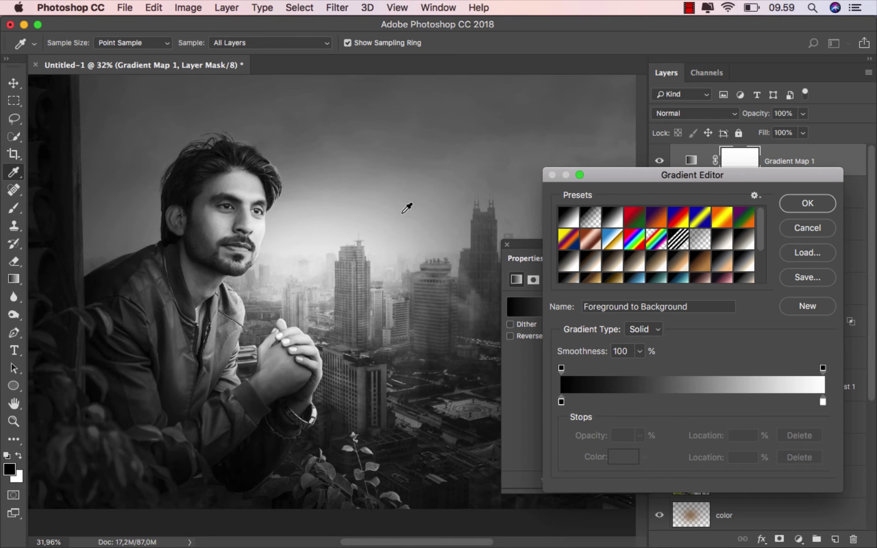
# Try several of the brown toning presets and apply Sepia 3 to the gradient map.
pyautogui.click(671, 262)
pyautogui.click(656, 264)
pyautogui.click(642, 266)
pyautogui.click(653, 264)
pyautogui.click(636, 265)
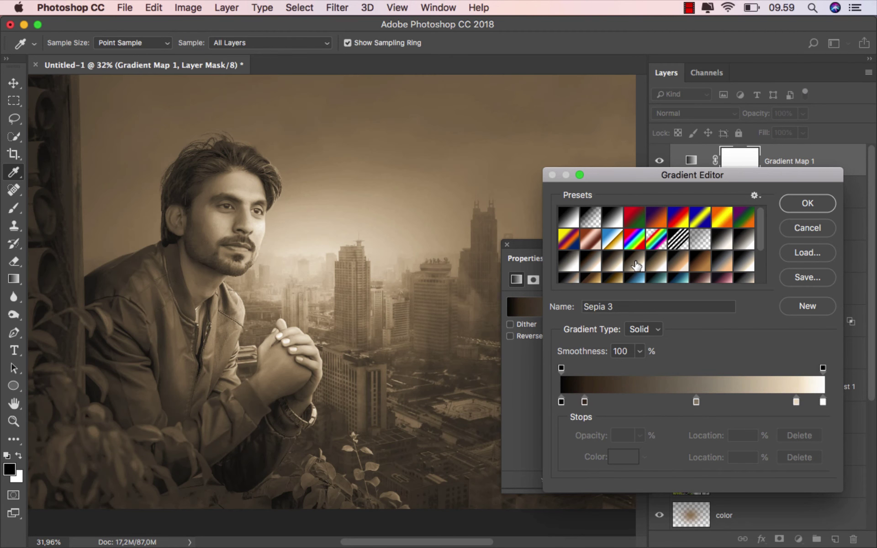
pyautogui.click(799, 202)
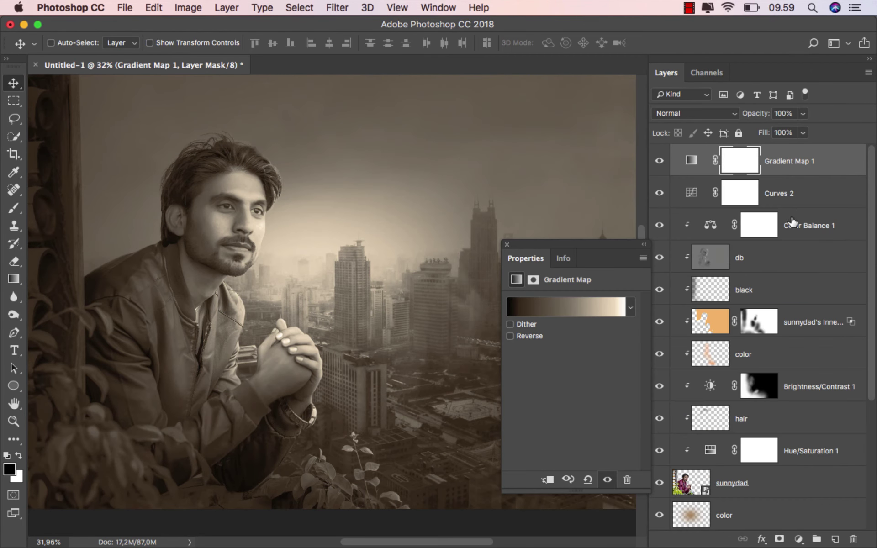
pyautogui.click(506, 245)
# Reduce the Gradient Map layer's fill to 16% and compare the image with the layer hidden and shown.
pyautogui.click(659, 161)
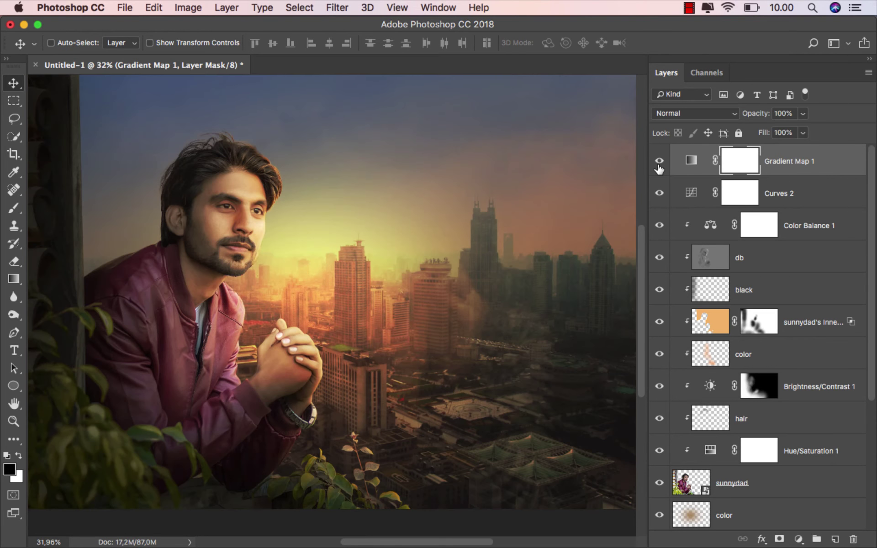
pyautogui.click(659, 161)
pyautogui.moveTo(755, 128); pyautogui.dragTo(669, 138)
pyautogui.scroll(-2, 435, 251)
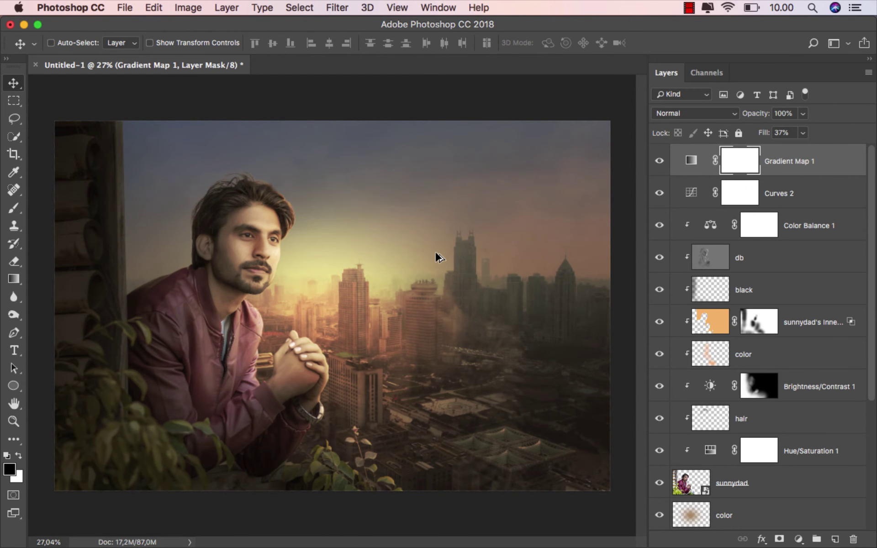
pyautogui.click(803, 133)
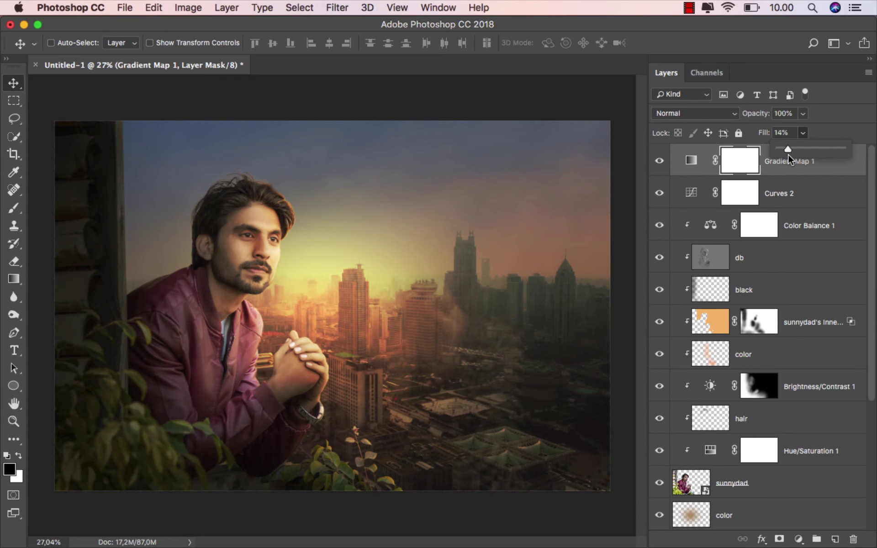
pyautogui.click(691, 160)
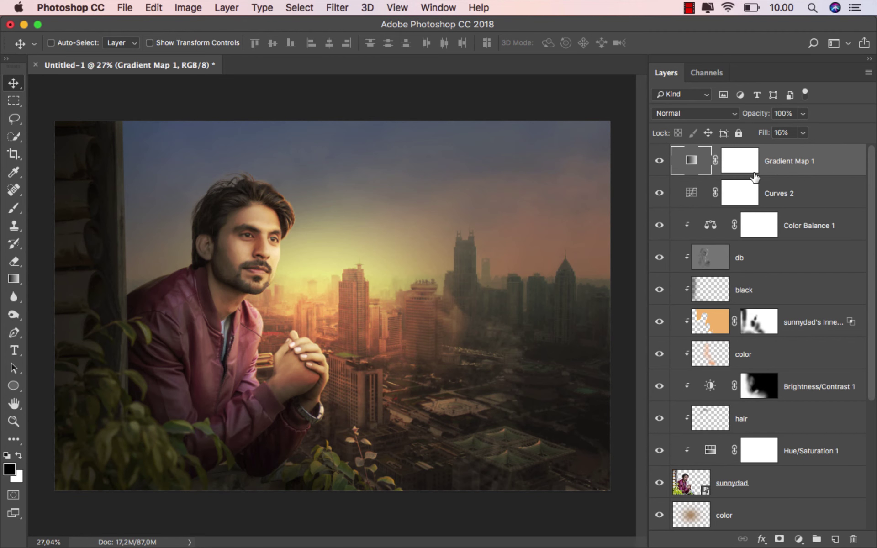
pyautogui.click(660, 162)
pyautogui.click(660, 162)
# Save a copy of the composite as ok.jpg in JPEG format at maximum quality 12, Baseline ("Standard").
pyautogui.click(125, 8)
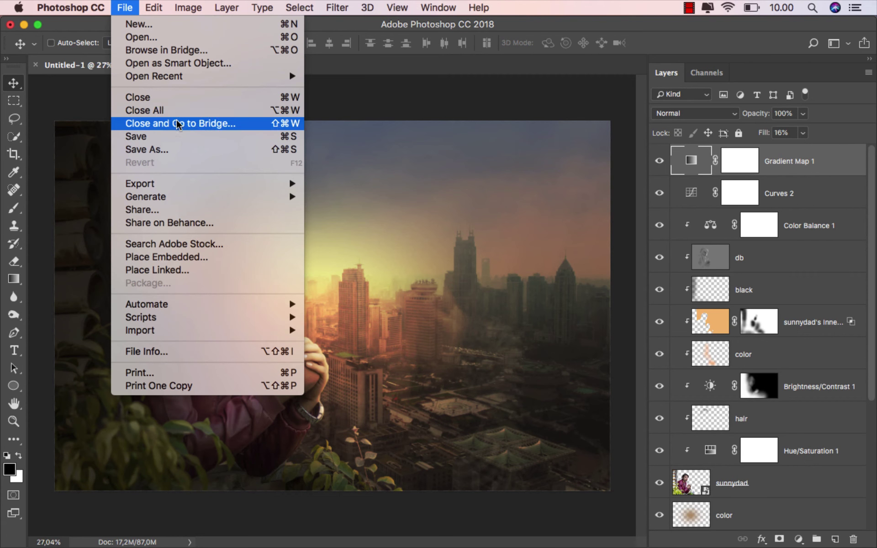
pyautogui.click(179, 150)
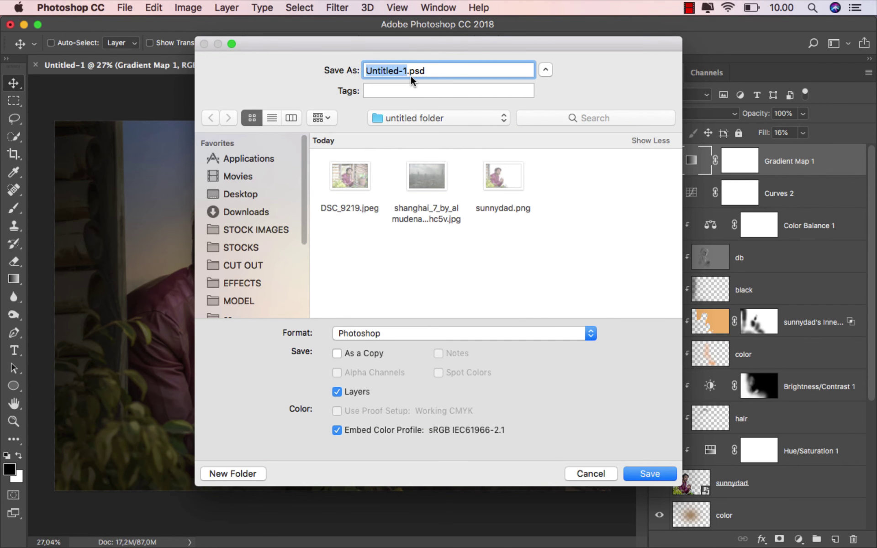
pyautogui.write('ok')
pyautogui.click(399, 332)
pyautogui.click(398, 416)
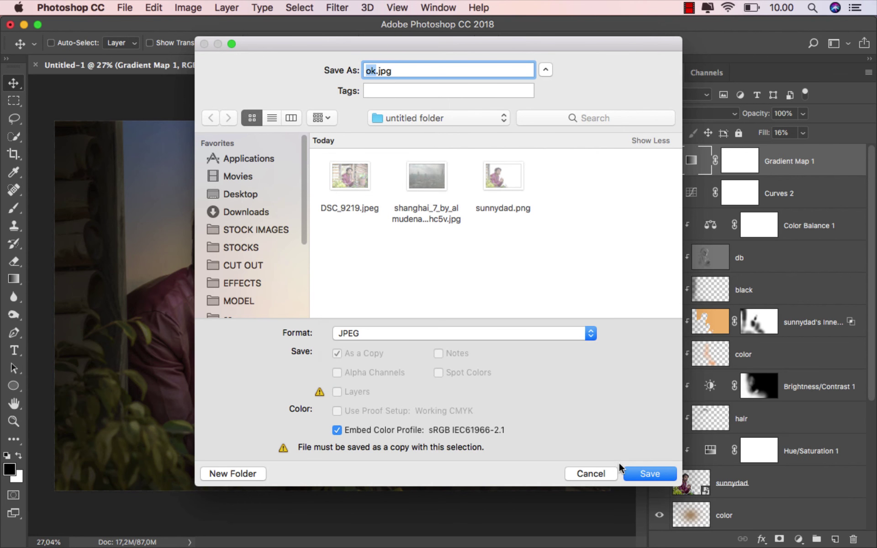
pyautogui.click(648, 473)
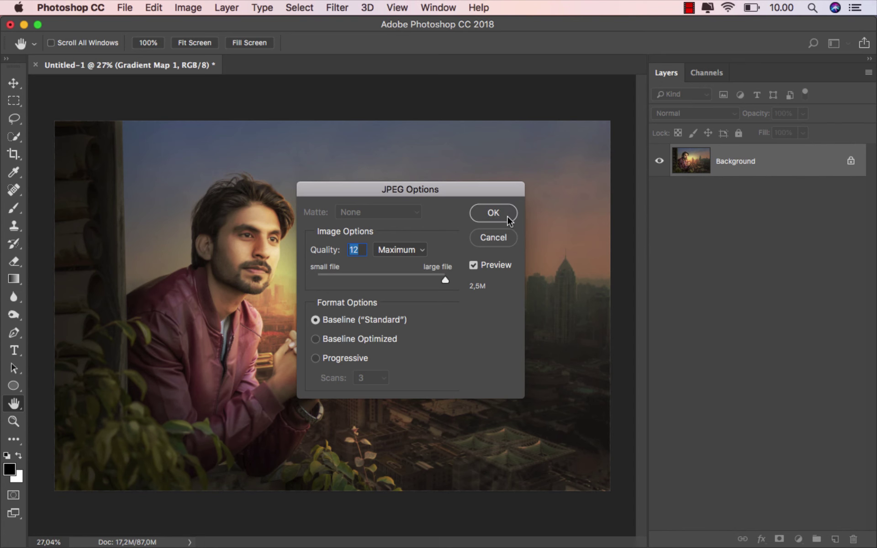
pyautogui.click(507, 215)
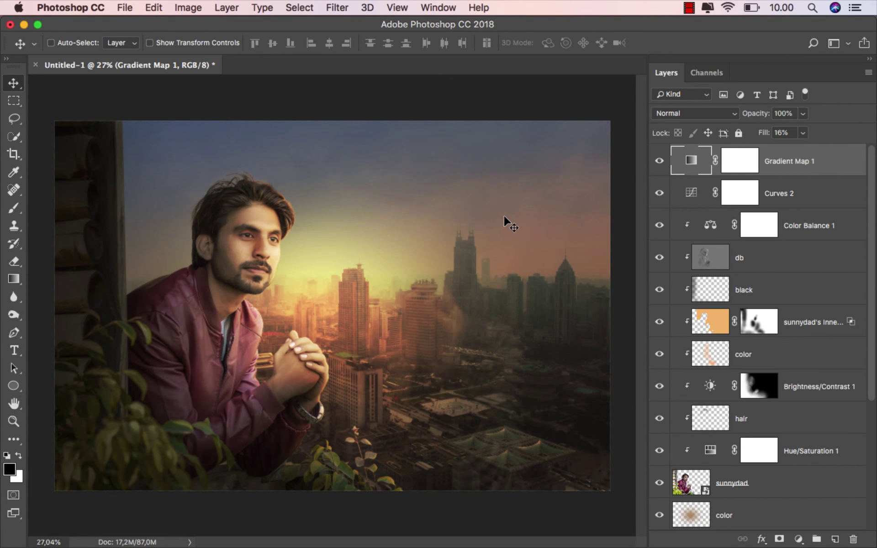